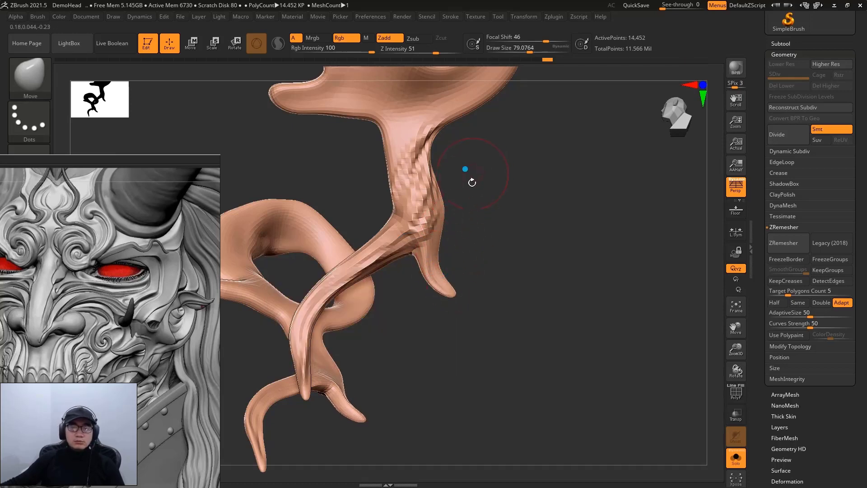
# Enlarge the brush and orbit to frame the tendril's top loop
pyautogui.moveTo(472, 182)
pyautogui.mouseDown()
pyautogui.moveTo(501, 233)
pyautogui.moveTo(527, 253)
pyautogui.moveTo(414, 201)
pyautogui.moveTo(434, 198)
pyautogui.mouseUp()
pyautogui.press('space')
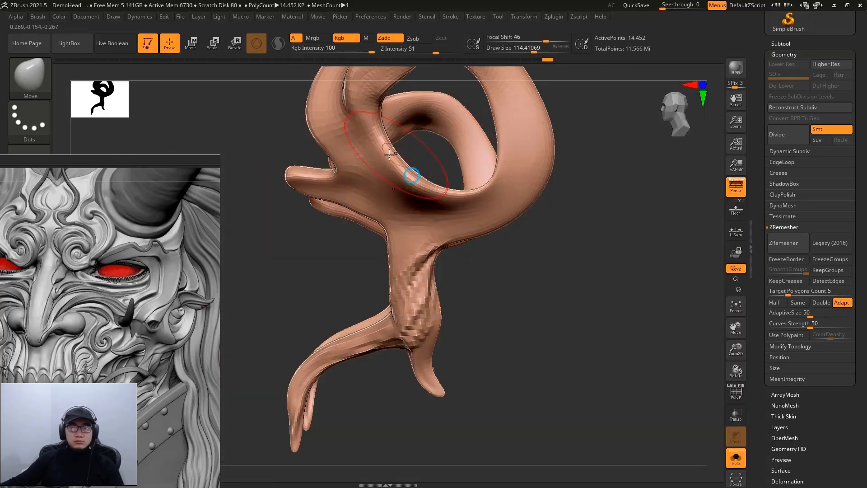
pyautogui.moveTo(552, 223); pyautogui.dragTo(540, 284)
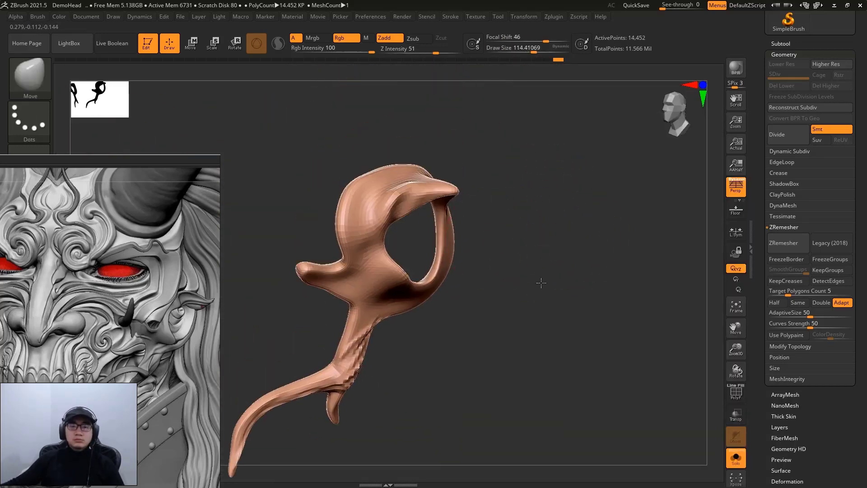
pyautogui.moveTo(412, 170)
pyautogui.keyDown('alt'); pyautogui.mouseDown()
pyautogui.moveTo(502, 201)
pyautogui.moveTo(420, 243)
pyautogui.mouseUp(); pyautogui.keyUp('alt')
# Thicken the top loop with ClayBuildup strokes from several angles
pyautogui.press('b')
pyautogui.press('c')
pyautogui.press('b')
pyautogui.press('space')
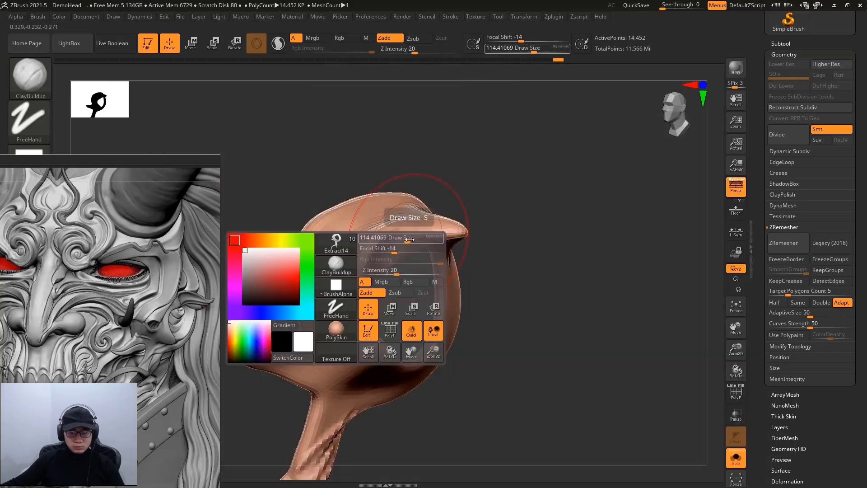
pyautogui.moveTo(501, 212); pyautogui.dragTo(509, 224)
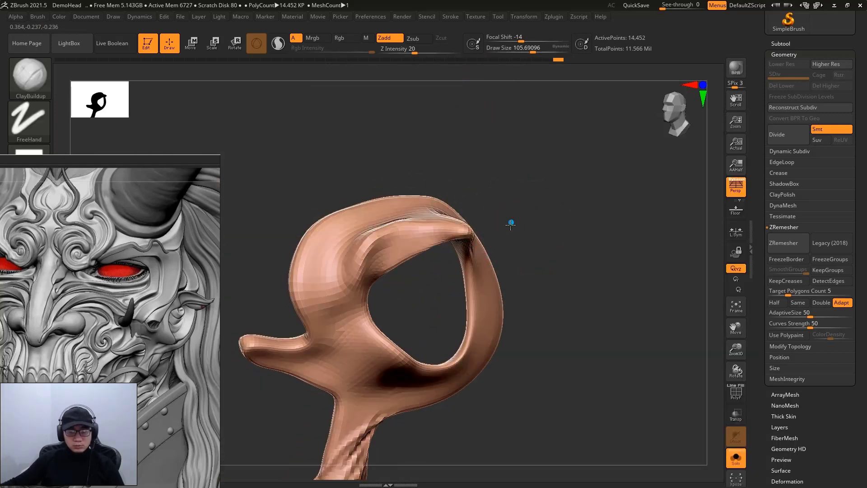
pyautogui.moveTo(343, 208)
pyautogui.mouseDown()
pyautogui.moveTo(347, 289)
pyautogui.moveTo(411, 235)
pyautogui.mouseUp()
pyautogui.moveTo(544, 242); pyautogui.dragTo(416, 246)
# Reshape the loop's upper-left with the Move brush at Draw Size about 86
pyautogui.press('b')
pyautogui.press('m')
pyautogui.press('v')
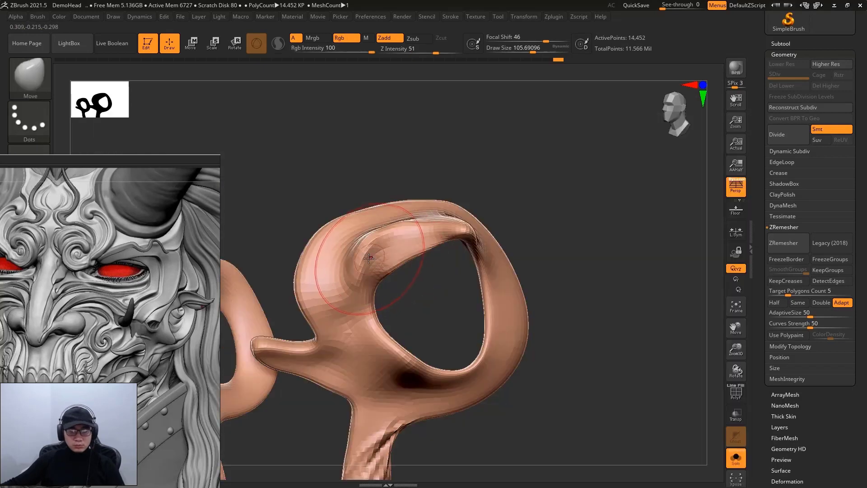
pyautogui.moveTo(354, 251); pyautogui.dragTo(393, 233)
pyautogui.press('space')
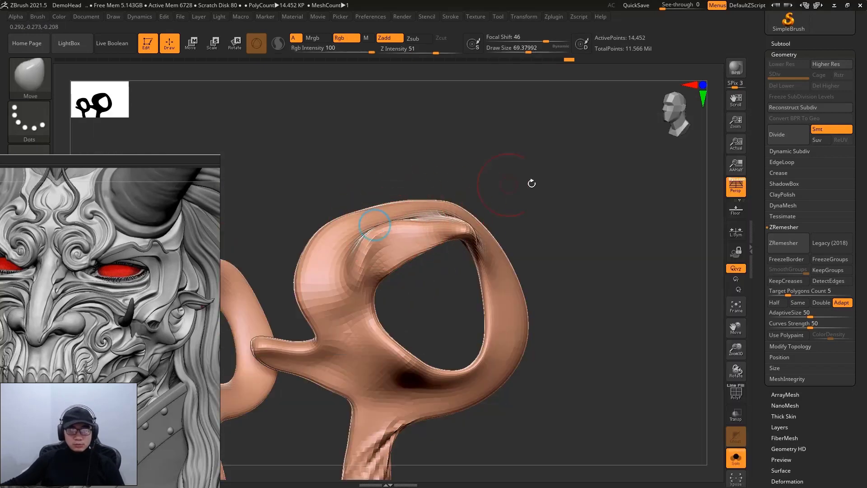
pyautogui.moveTo(532, 190); pyautogui.dragTo(423, 231)
pyautogui.press('space')
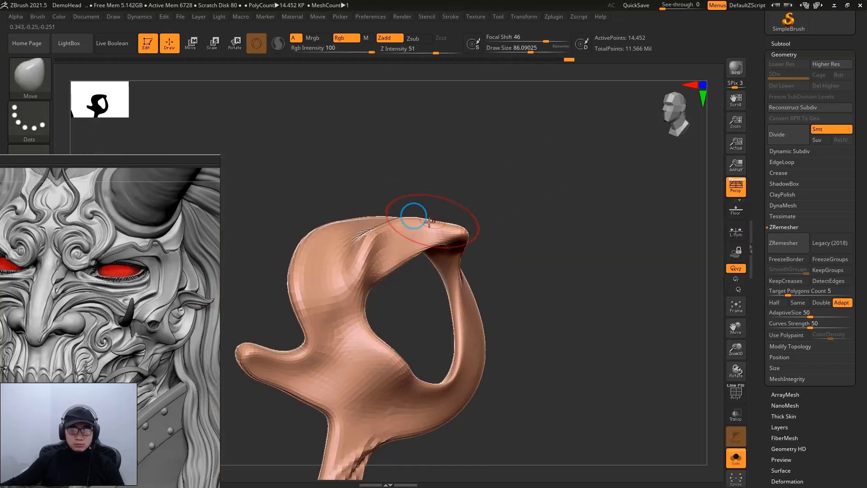
pyautogui.moveTo(490, 210); pyautogui.dragTo(431, 231)
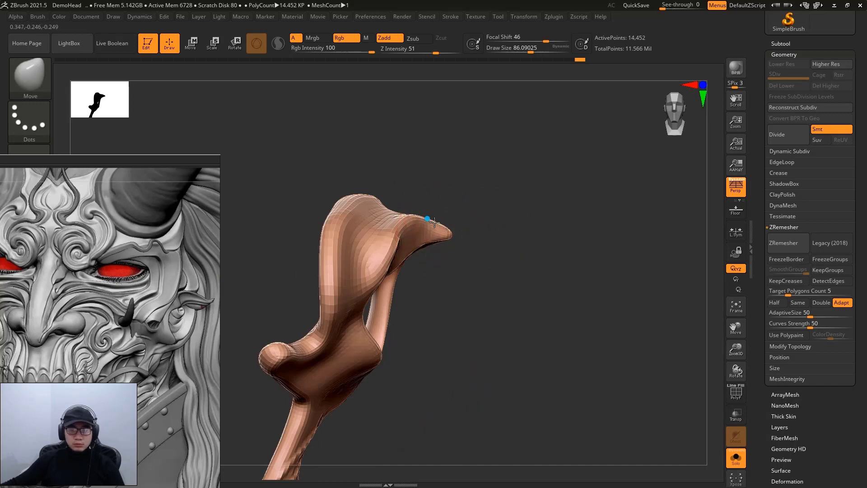
# Undo the last loop reshape and turn the ring frontally with Draw Size about 76
pyautogui.moveTo(459, 231); pyautogui.dragTo(494, 228)
pyautogui.hotkey('ctrl', 'z')
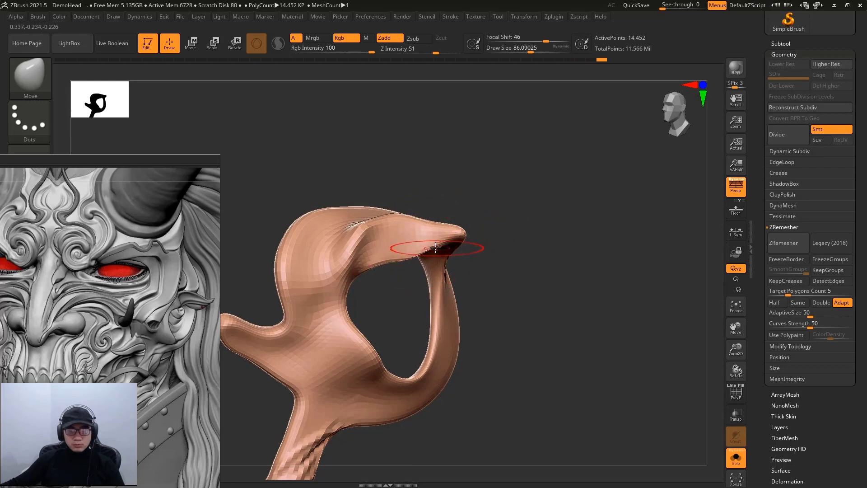
pyautogui.moveTo(522, 236)
pyautogui.mouseDown()
pyautogui.moveTo(445, 241)
pyautogui.moveTo(483, 242)
pyautogui.mouseUp()
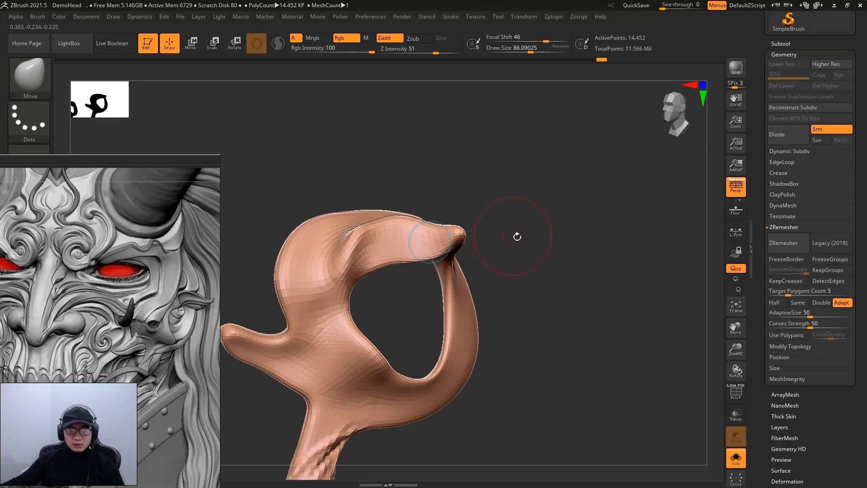
pyautogui.moveTo(435, 217); pyautogui.dragTo(502, 215)
pyautogui.moveTo(452, 240); pyautogui.dragTo(440, 241)
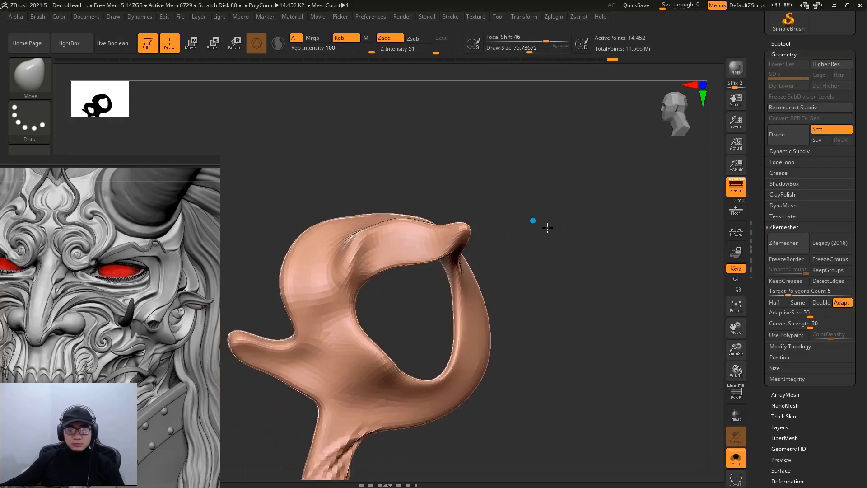
pyautogui.moveTo(548, 228); pyautogui.dragTo(528, 225)
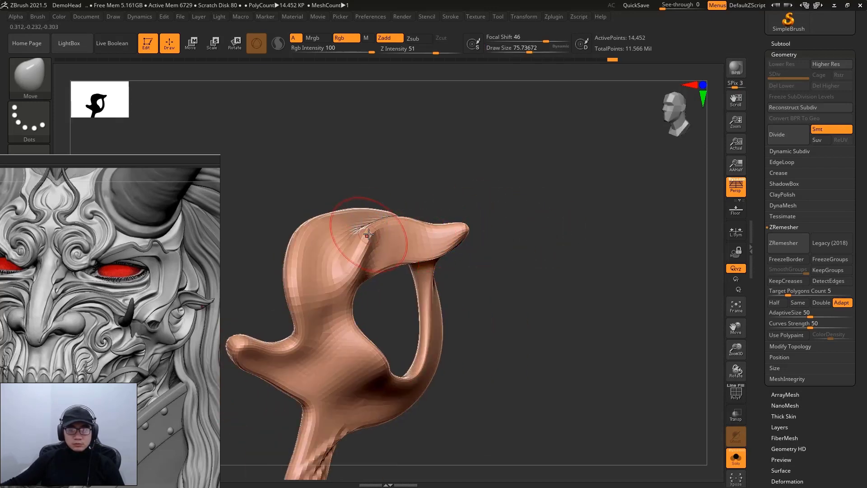
pyautogui.moveTo(470, 201); pyautogui.dragTo(520, 194)
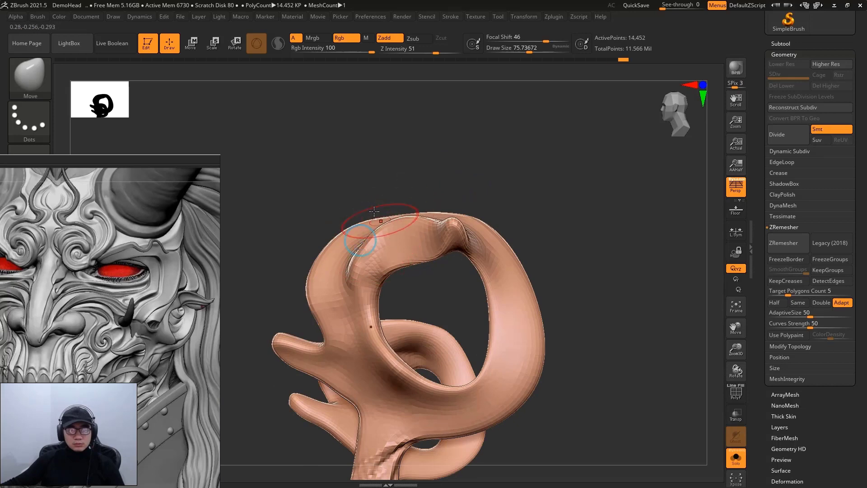
pyautogui.moveTo(374, 211)
pyautogui.mouseDown()
pyautogui.moveTo(426, 178)
pyautogui.moveTo(431, 240)
pyautogui.mouseUp()
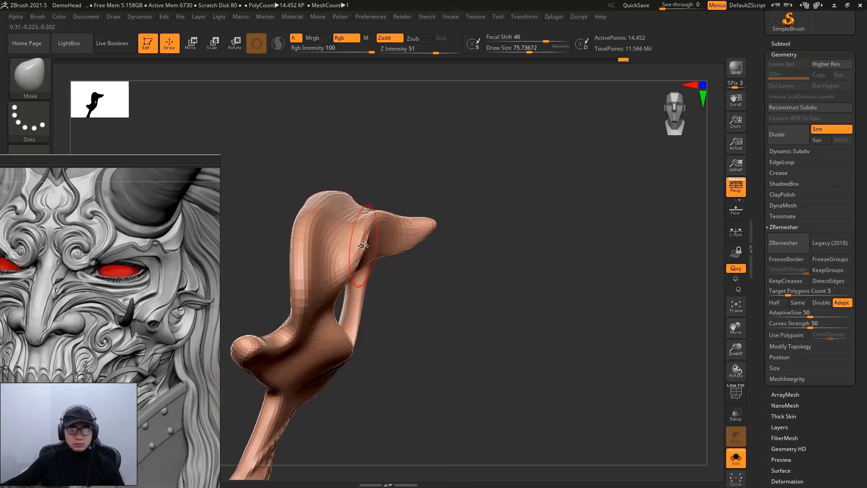
pyautogui.moveTo(436, 291)
pyautogui.keyDown('alt'); pyautogui.mouseDown()
pyautogui.moveTo(513, 260)
pyautogui.moveTo(483, 358)
pyautogui.moveTo(368, 271)
pyautogui.moveTo(434, 283)
pyautogui.moveTo(404, 284)
pyautogui.moveTo(425, 301)
pyautogui.moveTo(446, 295)
pyautogui.moveTo(401, 304)
pyautogui.moveTo(424, 286)
pyautogui.mouseUp(); pyautogui.keyUp('alt')
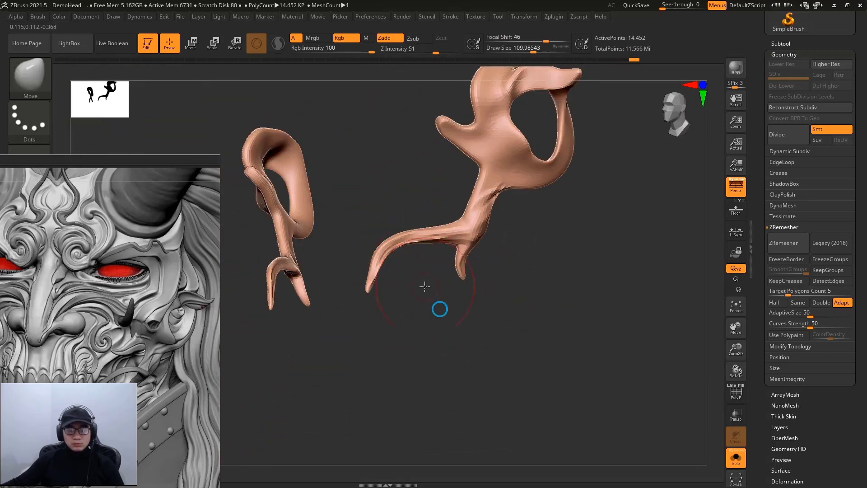
# Build up the branch junction with a smaller ClayBuildup brush from several angles
pyautogui.moveTo(362, 285)
pyautogui.mouseDown()
pyautogui.moveTo(402, 271)
pyautogui.moveTo(414, 239)
pyautogui.mouseUp()
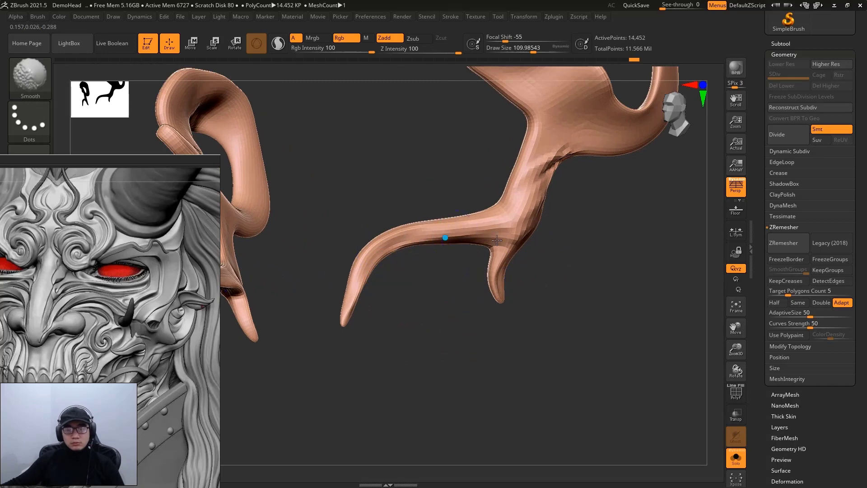
pyautogui.moveTo(575, 261)
pyautogui.mouseDown()
pyautogui.moveTo(533, 171)
pyautogui.moveTo(574, 193)
pyautogui.moveTo(494, 242)
pyautogui.mouseUp()
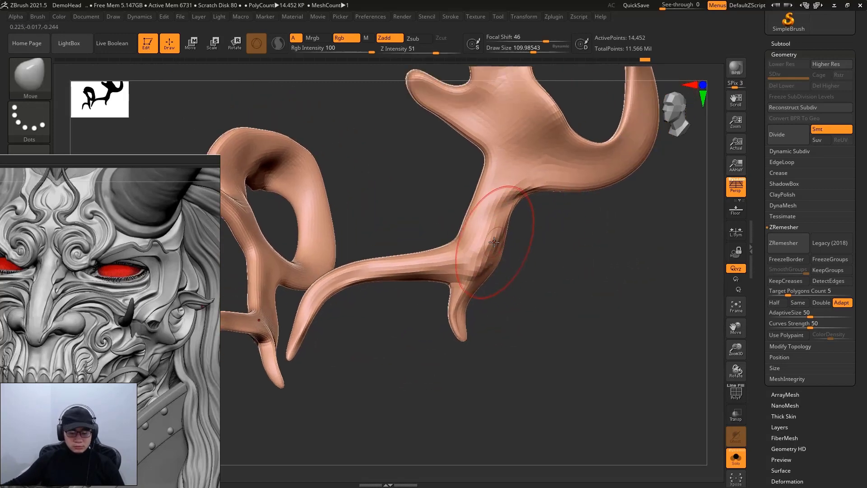
pyautogui.press('b')
pyautogui.press('c')
pyautogui.press('b')
pyautogui.press('space')
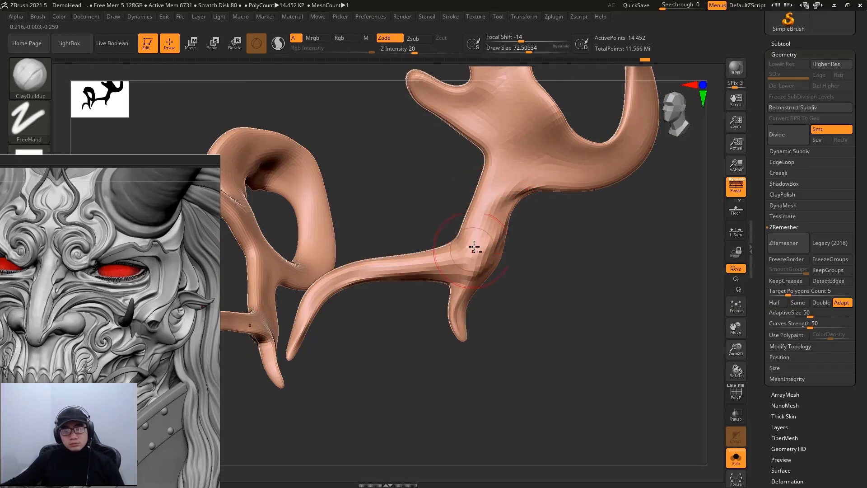
pyautogui.press('space')
pyautogui.moveTo(524, 244); pyautogui.dragTo(508, 230)
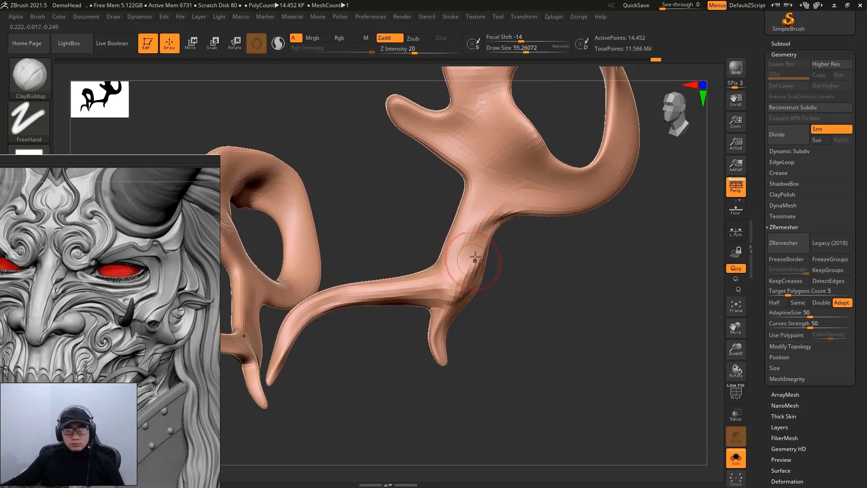
pyautogui.moveTo(475, 257)
pyautogui.mouseDown(button='right')
pyautogui.moveTo(497, 259)
pyautogui.moveTo(465, 246)
pyautogui.mouseUp(button='right')
pyautogui.moveTo(453, 287); pyautogui.dragTo(534, 263, button='right')
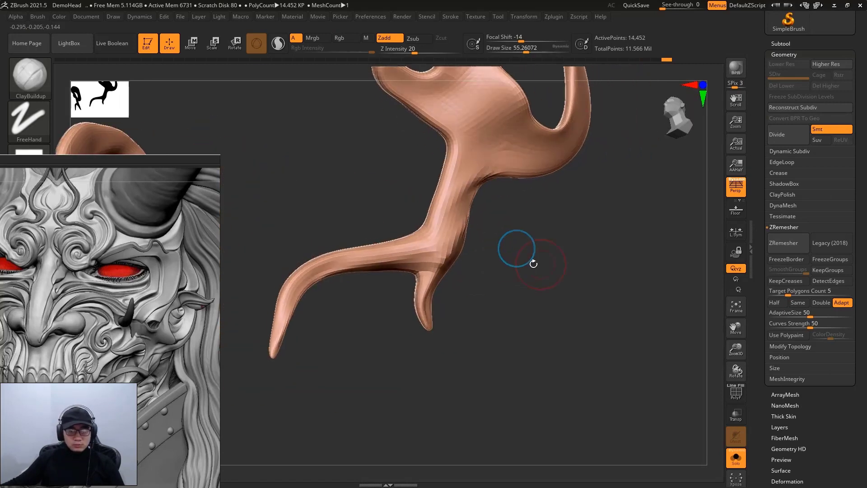
# Set the Move brush to Draw Size about 86 and orbit the forked branch
pyautogui.press('b')
pyautogui.press('m')
pyautogui.press('v')
pyautogui.moveTo(478, 298)
pyautogui.mouseDown(button='right')
pyautogui.moveTo(465, 302)
pyautogui.moveTo(492, 280)
pyautogui.moveTo(508, 286)
pyautogui.moveTo(442, 283)
pyautogui.mouseUp(button='right')
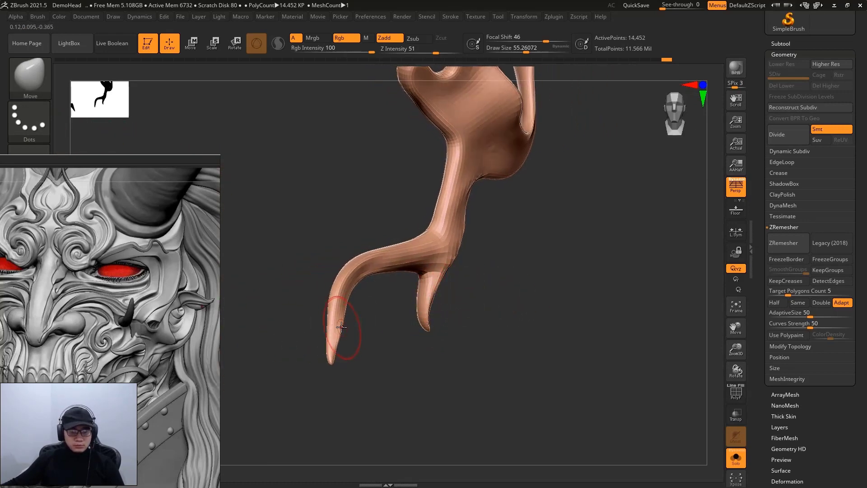
pyautogui.press('space')
pyautogui.moveTo(341, 326); pyautogui.dragTo(337, 332)
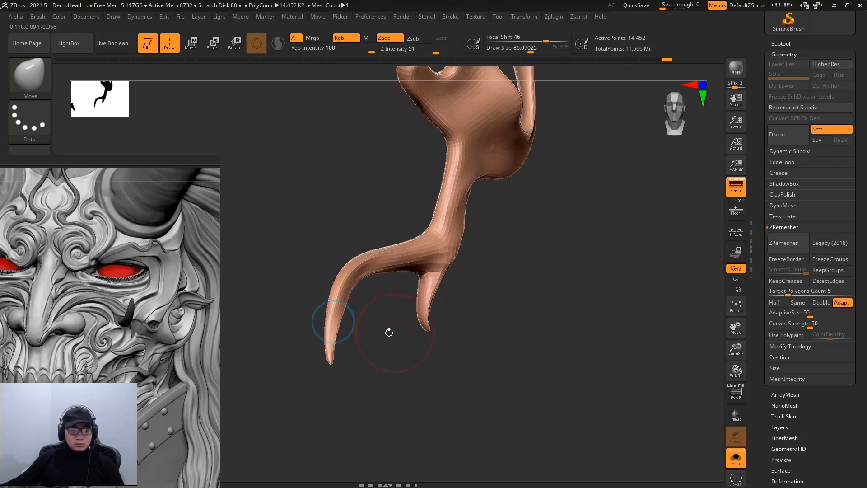
pyautogui.moveTo(327, 340); pyautogui.dragTo(374, 340, button='right')
# Taper the long prong tip with Move at sizes 106 then 24, then smooth
pyautogui.press('space')
pyautogui.moveTo(316, 323); pyautogui.dragTo(323, 328)
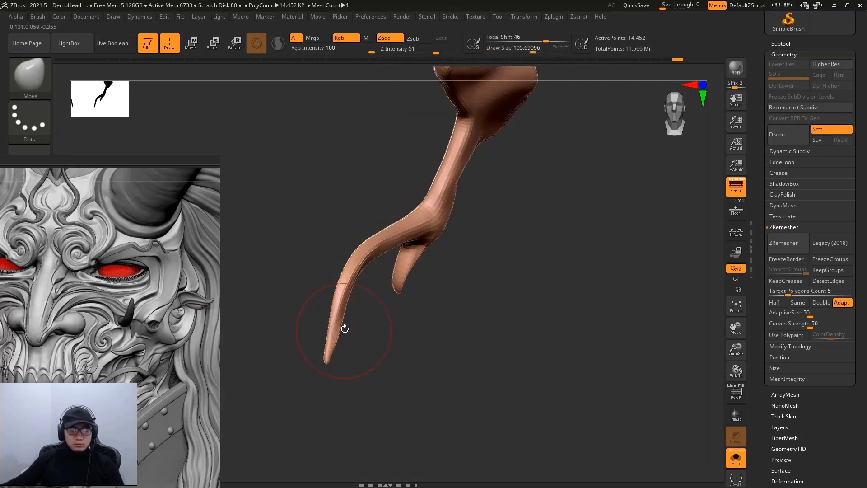
pyautogui.press('space')
pyautogui.moveTo(345, 329); pyautogui.dragTo(316, 326)
pyautogui.moveTo(325, 325); pyautogui.dragTo(349, 324, button='right')
pyautogui.press('shift')
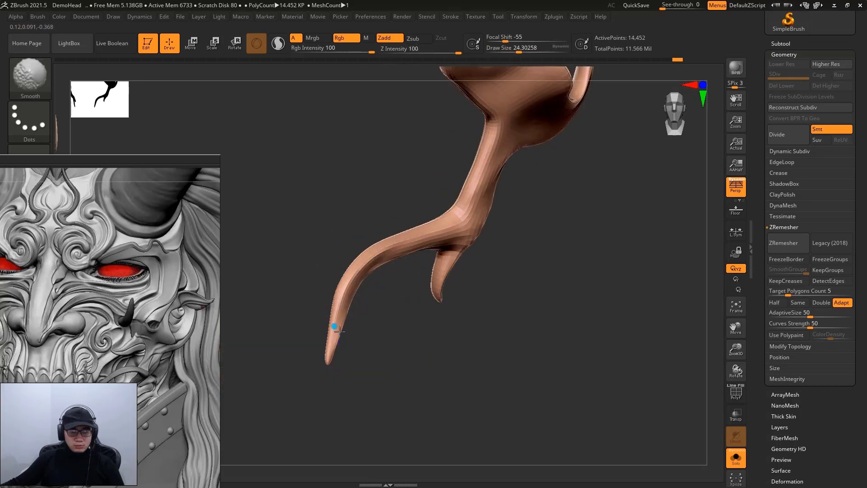
# Turn off Solo to show the full skull mask and enlarge the brush to about 128
pyautogui.click(729, 457)
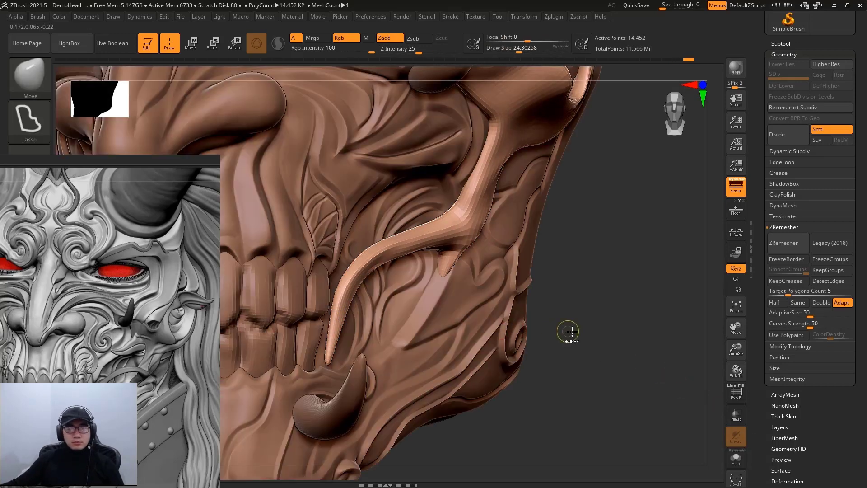
pyautogui.moveTo(586, 306); pyautogui.dragTo(358, 294, button='right')
pyautogui.press('space')
pyautogui.moveTo(356, 293); pyautogui.dragTo(372, 293)
pyautogui.moveTo(372, 293)
pyautogui.mouseDown(button='right')
pyautogui.moveTo(551, 242)
pyautogui.moveTo(547, 262)
pyautogui.mouseUp(button='right')
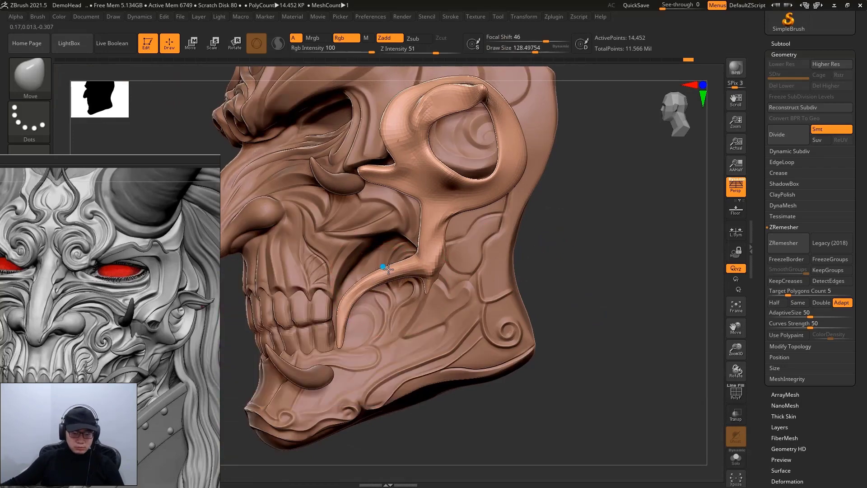
# Shrink the brush to about 106, frame the jaw and smooth it
pyautogui.press('space')
pyautogui.moveTo(384, 271); pyautogui.dragTo(375, 272)
pyautogui.moveTo(375, 272)
pyautogui.mouseDown(button='right')
pyautogui.moveTo(556, 243)
pyautogui.moveTo(387, 283)
pyautogui.mouseUp(button='right')
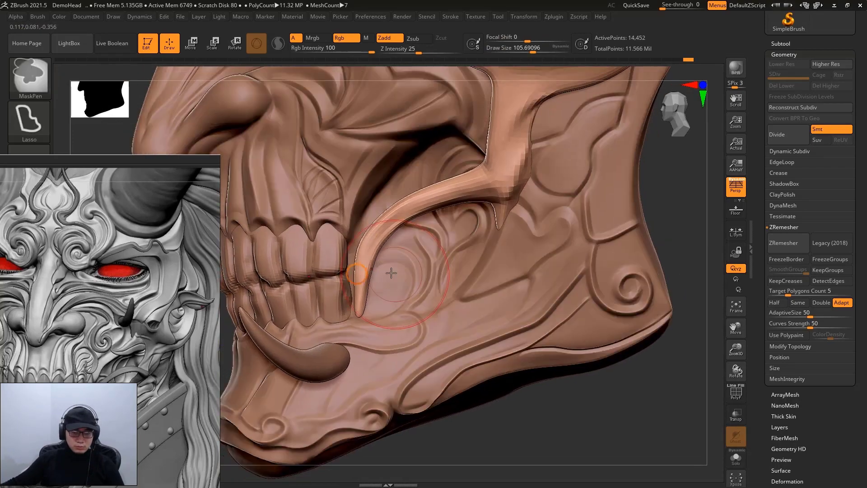
pyautogui.press('space')
pyautogui.moveTo(387, 258); pyautogui.dragTo(371, 257)
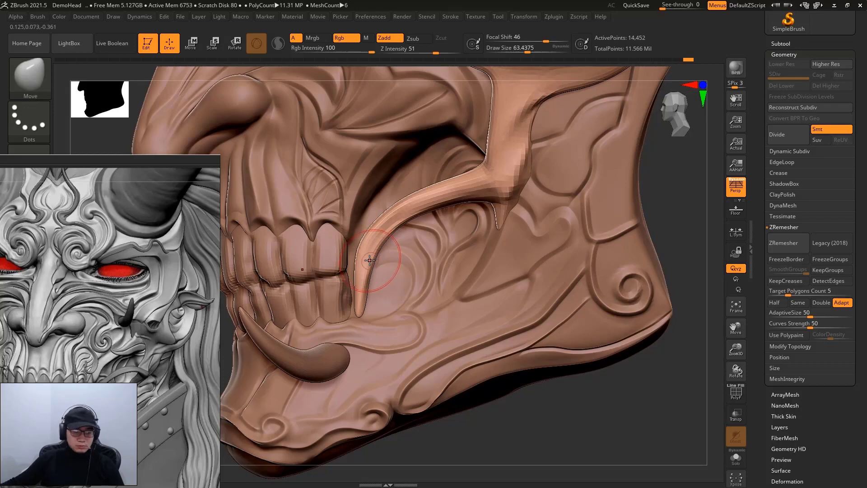
pyautogui.moveTo(656, 192); pyautogui.dragTo(648, 180, button='right')
pyautogui.press('shift')
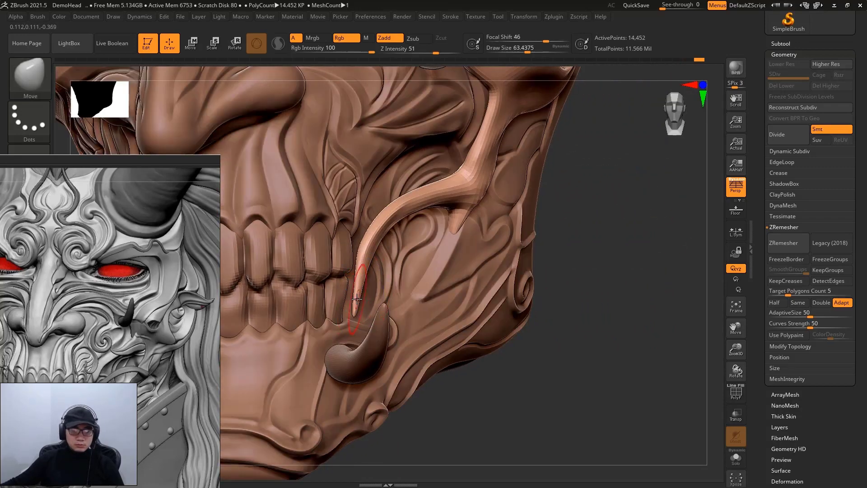
# Move the lower horn and tendril tip at Draw Size 119, then 94
pyautogui.press('space')
pyautogui.moveTo(343, 271); pyautogui.dragTo(360, 271)
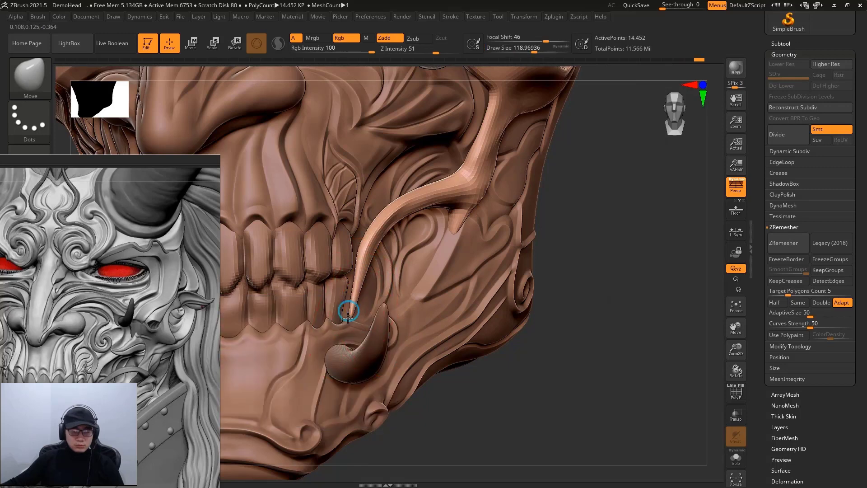
pyautogui.moveTo(348, 311)
pyautogui.keyDown('ctrl'); pyautogui.keyDown('shift'); pyautogui.mouseDown()
pyautogui.moveTo(355, 299)
pyautogui.moveTo(345, 299)
pyautogui.moveTo(370, 274)
pyautogui.mouseUp(); pyautogui.keyUp('shift'); pyautogui.keyUp('ctrl')
pyautogui.press('space')
pyautogui.press('space')
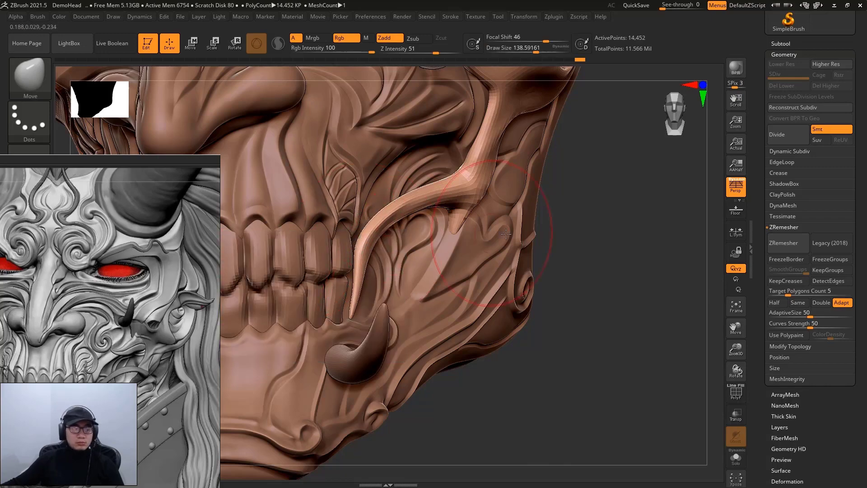
pyautogui.moveTo(542, 239)
pyautogui.mouseDown()
pyautogui.moveTo(577, 248)
pyautogui.moveTo(418, 217)
pyautogui.mouseUp()
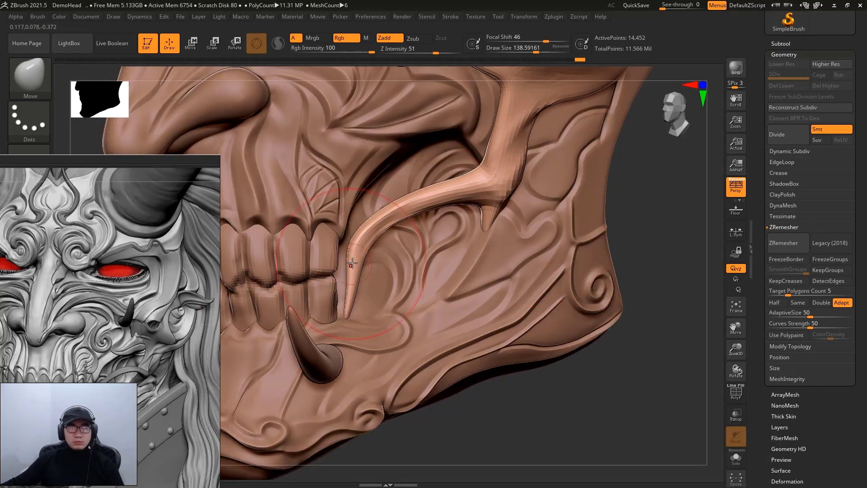
pyautogui.moveTo(474, 242)
pyautogui.mouseDown()
pyautogui.moveTo(569, 323)
pyautogui.moveTo(469, 303)
pyautogui.mouseUp()
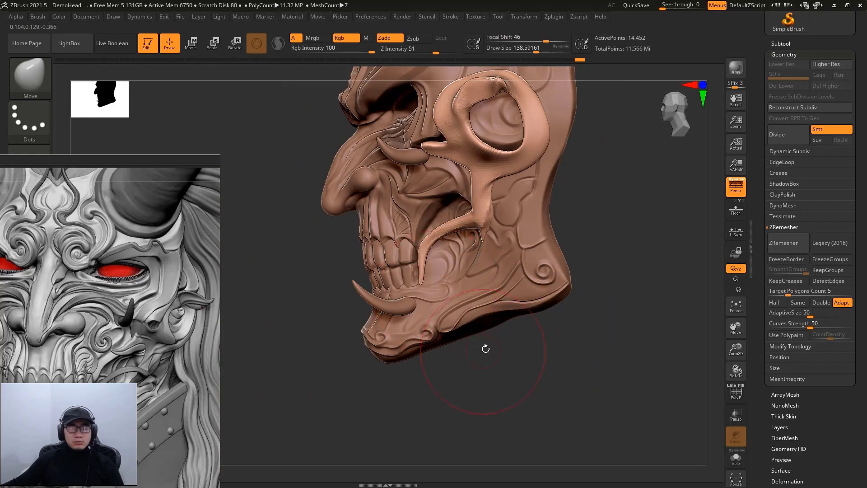
pyautogui.keyDown('shift'); pyautogui.moveTo(486, 349); pyautogui.dragTo(494, 348); pyautogui.keyUp('shift')
pyautogui.moveTo(581, 242)
pyautogui.keyDown('alt'); pyautogui.mouseDown()
pyautogui.moveTo(505, 270)
pyautogui.moveTo(549, 179)
pyautogui.moveTo(568, 240)
pyautogui.mouseUp(); pyautogui.keyUp('alt')
# Check the jaw tendril from front and side, reducing Draw Size to about 250, then 160
pyautogui.press('space')
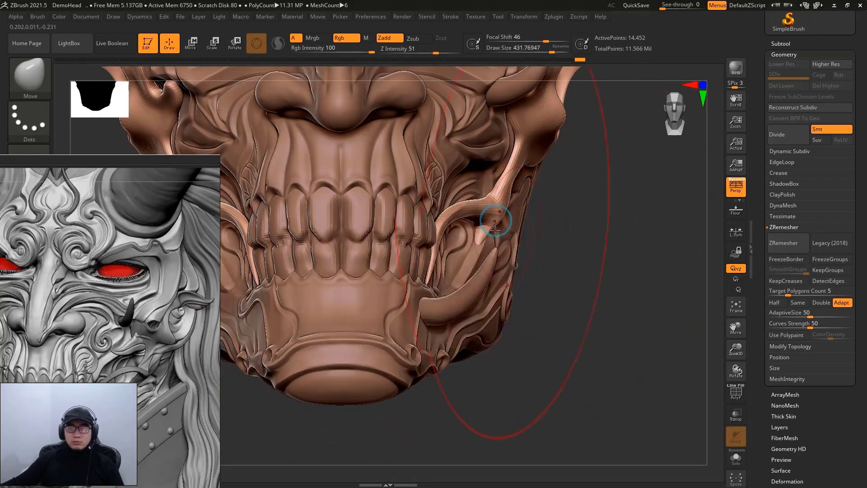
pyautogui.press('space')
pyautogui.moveTo(452, 236); pyautogui.dragTo(431, 236)
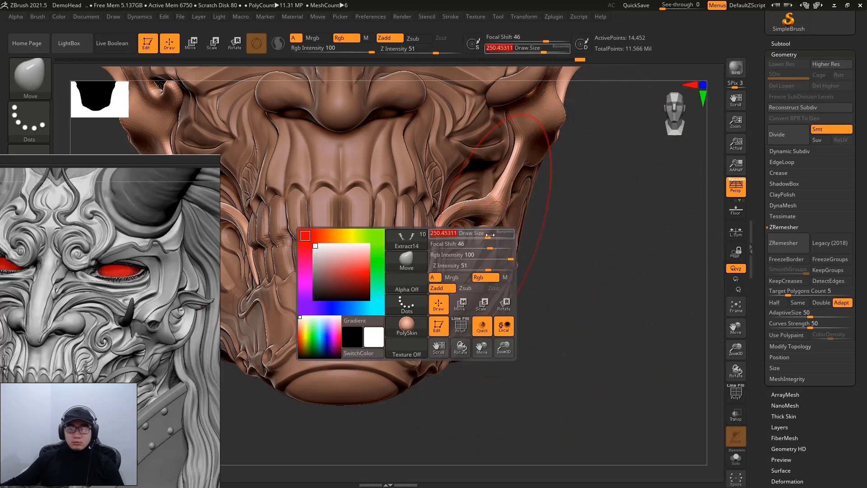
pyautogui.moveTo(492, 240); pyautogui.dragTo(483, 234, button='right')
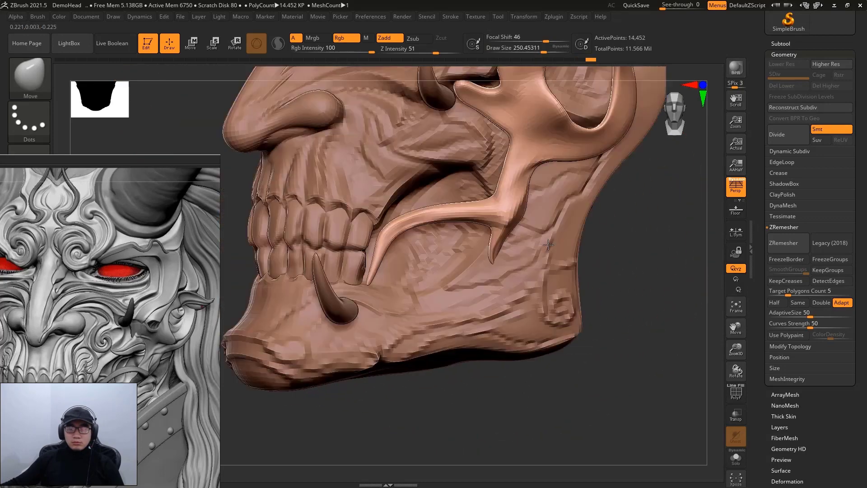
pyautogui.moveTo(358, 255)
pyautogui.mouseDown()
pyautogui.moveTo(354, 244)
pyautogui.moveTo(482, 225)
pyautogui.mouseUp()
pyautogui.moveTo(312, 262); pyautogui.dragTo(594, 236)
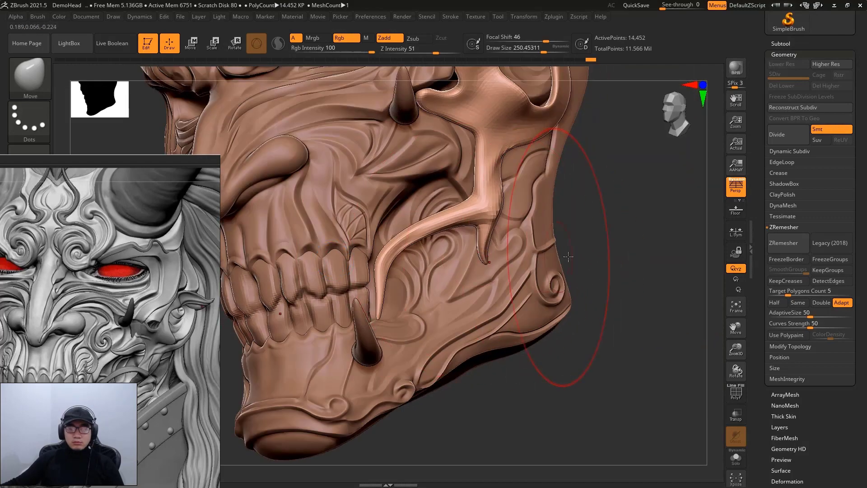
pyautogui.press('space')
pyautogui.moveTo(511, 210); pyautogui.dragTo(488, 210)
pyautogui.moveTo(488, 210)
pyautogui.mouseDown()
pyautogui.moveTo(565, 198)
pyautogui.moveTo(573, 207)
pyautogui.mouseUp()
# Inflate the tendril where it joins the cheek using Inflat at Draw Size about 119
pyautogui.press('space')
pyautogui.press('b')
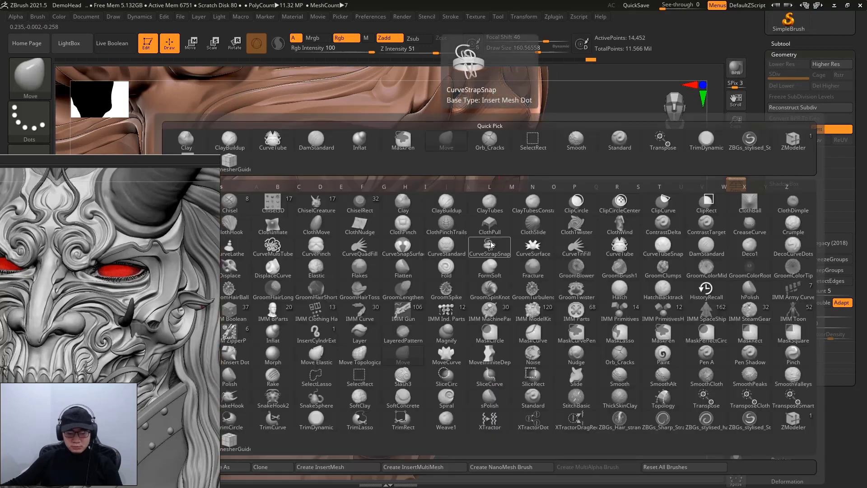
pyautogui.press('i')
pyautogui.press('n')
pyautogui.press('space')
pyautogui.moveTo(493, 238); pyautogui.dragTo(479, 238)
pyautogui.moveTo(540, 232); pyautogui.dragTo(500, 242)
pyautogui.press('space')
pyautogui.moveTo(583, 232); pyautogui.dragTo(599, 225)
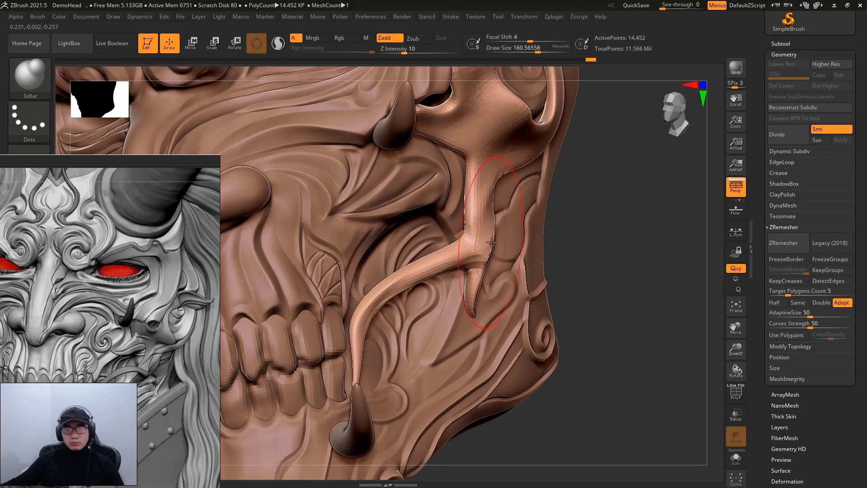
pyautogui.press('space')
pyautogui.moveTo(492, 243); pyautogui.dragTo(478, 242)
pyautogui.moveTo(611, 229)
pyautogui.mouseDown()
pyautogui.moveTo(592, 226)
pyautogui.moveTo(606, 232)
pyautogui.moveTo(590, 229)
pyautogui.moveTo(583, 248)
pyautogui.mouseUp()
# Return to the Move brush with a smaller size and a three-quarter view of the head
pyautogui.press('b')
pyautogui.press('m')
pyautogui.press('v')
pyautogui.press('space')
pyautogui.moveTo(505, 250)
pyautogui.mouseDown()
pyautogui.moveTo(459, 250)
pyautogui.moveTo(464, 239)
pyautogui.mouseUp()
pyautogui.press('space')
pyautogui.press('space')
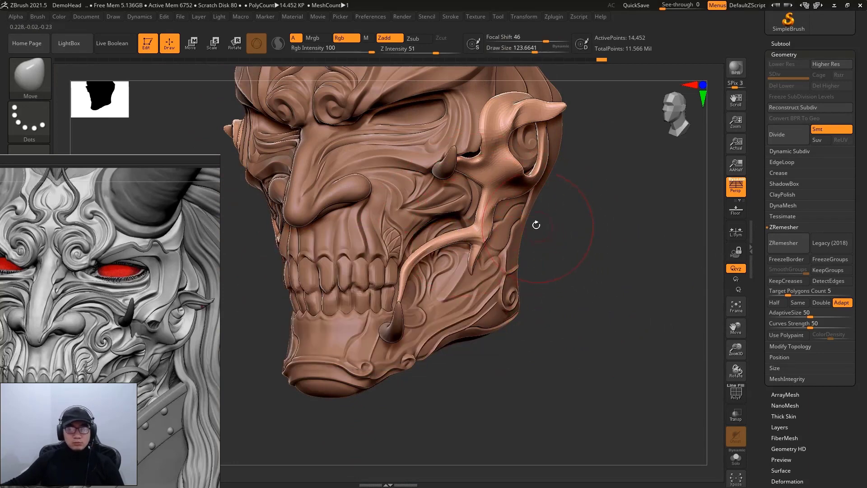
pyautogui.press('space')
# Smooth the surface beside the ring ornament with brush sizes about 128, then 101
pyautogui.moveTo(536, 224)
pyautogui.mouseDown()
pyautogui.moveTo(606, 219)
pyautogui.moveTo(604, 233)
pyautogui.moveTo(601, 199)
pyautogui.mouseUp()
pyautogui.press('space')
pyautogui.moveTo(380, 195); pyautogui.dragTo(393, 194)
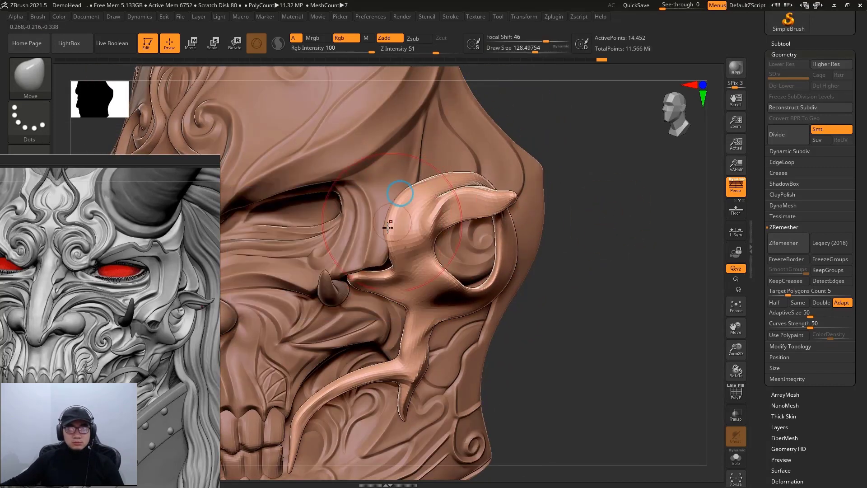
pyautogui.keyDown('shift'); pyautogui.moveTo(388, 227); pyautogui.dragTo(397, 212); pyautogui.keyUp('shift')
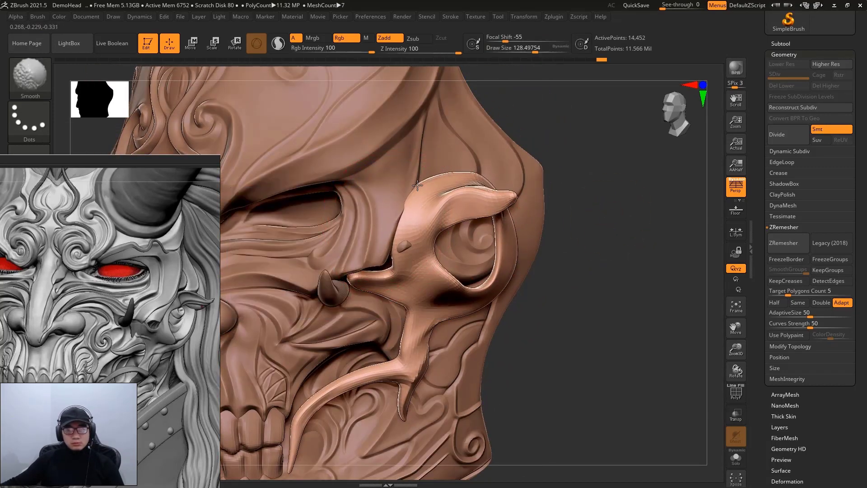
pyautogui.keyDown('shift'); pyautogui.moveTo(417, 185); pyautogui.dragTo(432, 212); pyautogui.keyUp('shift')
pyautogui.press('space')
pyautogui.moveTo(384, 189); pyautogui.dragTo(371, 189)
# Frame the ring and horn, adjusting Draw Size from about 72 to 114
pyautogui.moveTo(550, 262)
pyautogui.mouseDown()
pyautogui.moveTo(561, 247)
pyautogui.moveTo(577, 265)
pyautogui.mouseUp()
pyautogui.press('space')
pyautogui.moveTo(362, 276)
pyautogui.mouseDown()
pyautogui.moveTo(349, 276)
pyautogui.moveTo(361, 269)
pyautogui.mouseUp()
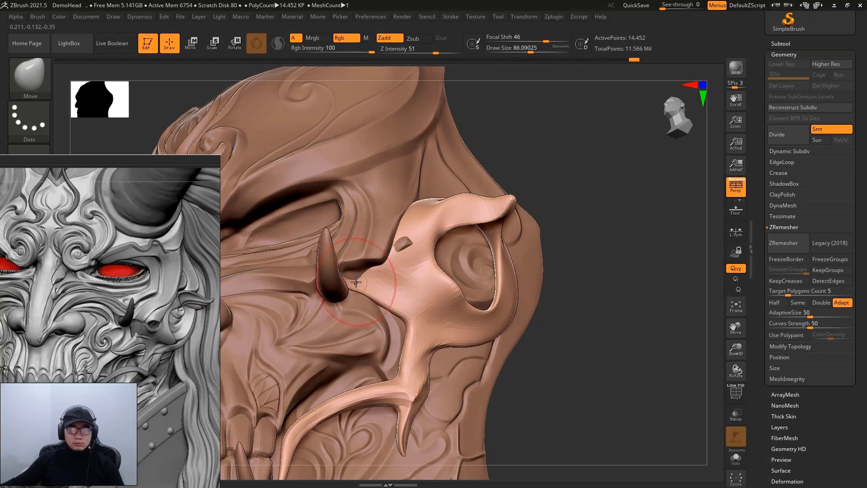
pyautogui.moveTo(392, 304); pyautogui.dragTo(516, 296, button='right')
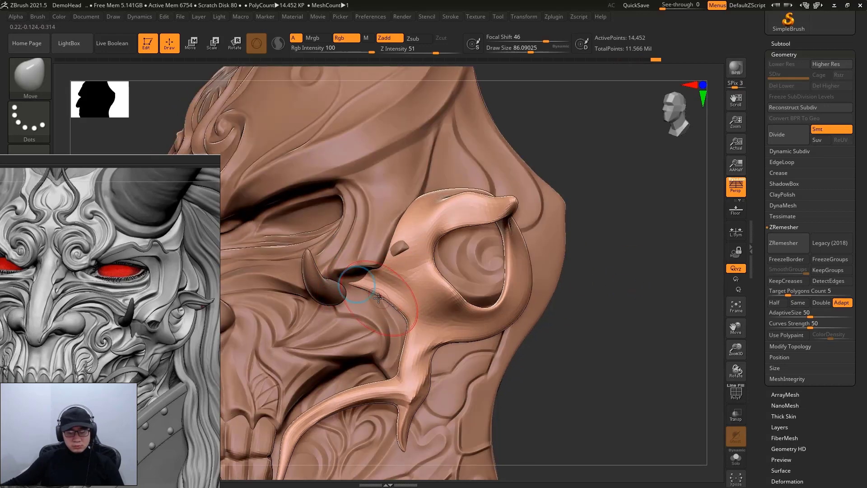
pyautogui.keyDown('alt'); pyautogui.moveTo(589, 357); pyautogui.dragTo(374, 268, button='right'); pyautogui.keyUp('alt')
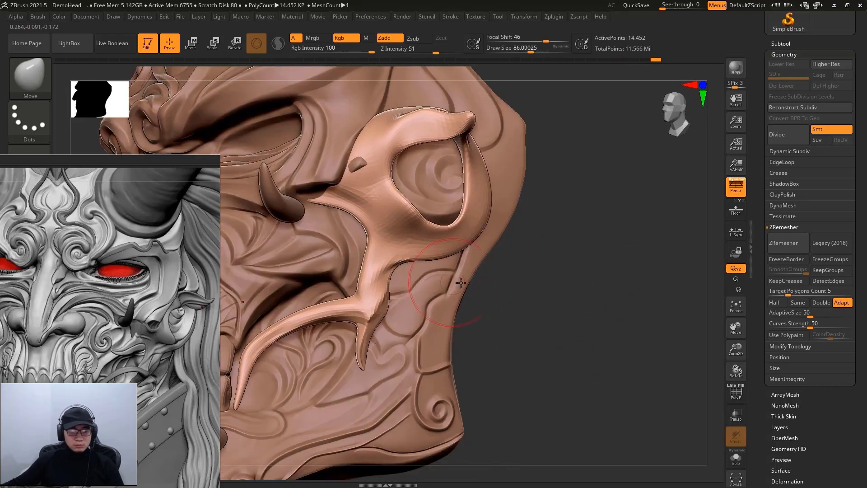
pyautogui.rightClick(353, 286)
pyautogui.rightClick(366, 257)
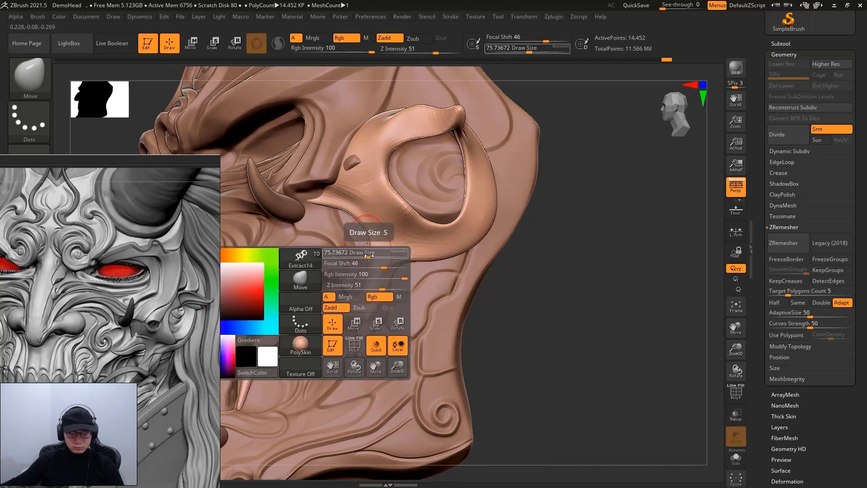
pyautogui.rightClick(382, 255)
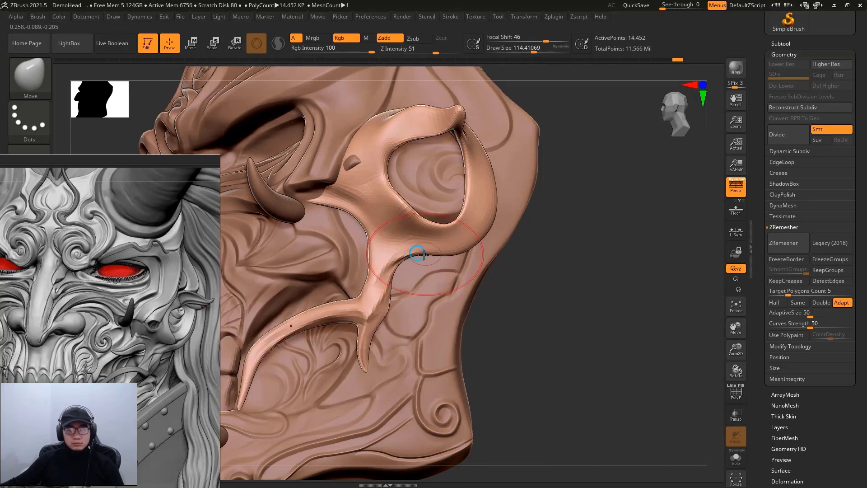
# Pull the socket ring's lower rim left at size 119 and inspect it from several angles
pyautogui.moveTo(542, 222); pyautogui.dragTo(532, 246)
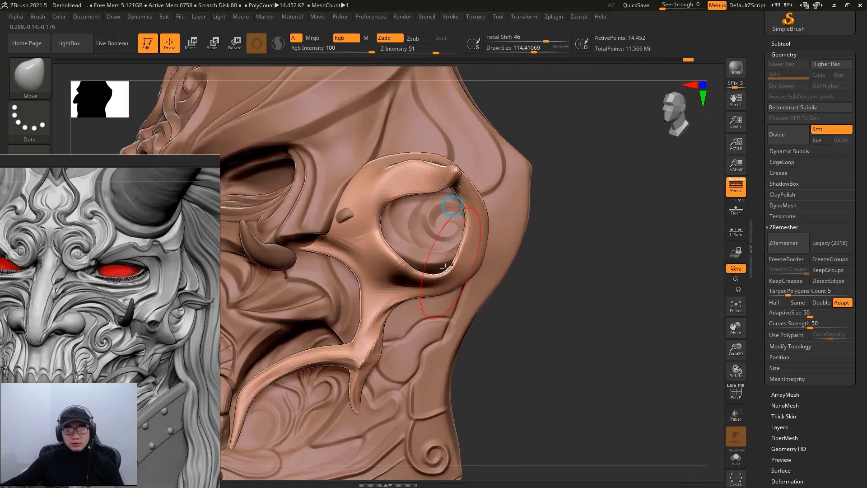
pyautogui.rightClick(449, 253)
pyautogui.moveTo(449, 252); pyautogui.dragTo(450, 257, button='right')
pyautogui.moveTo(450, 257); pyautogui.dragTo(426, 260)
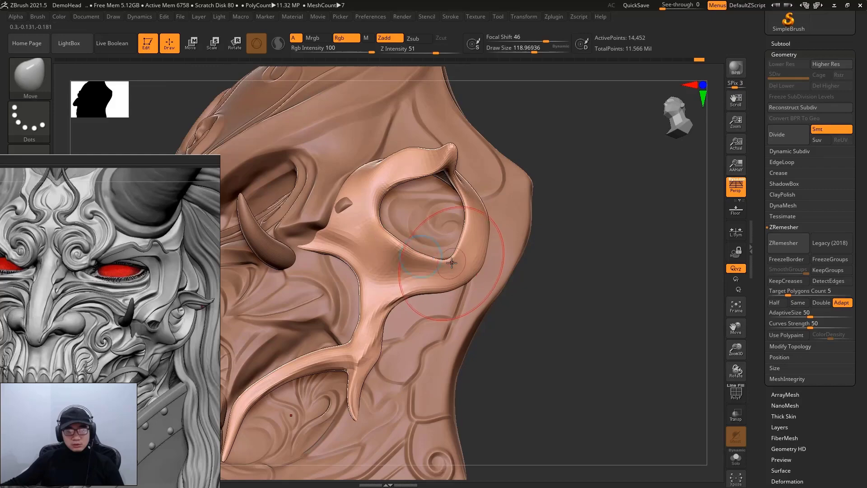
pyautogui.moveTo(452, 263); pyautogui.dragTo(432, 272, button='right')
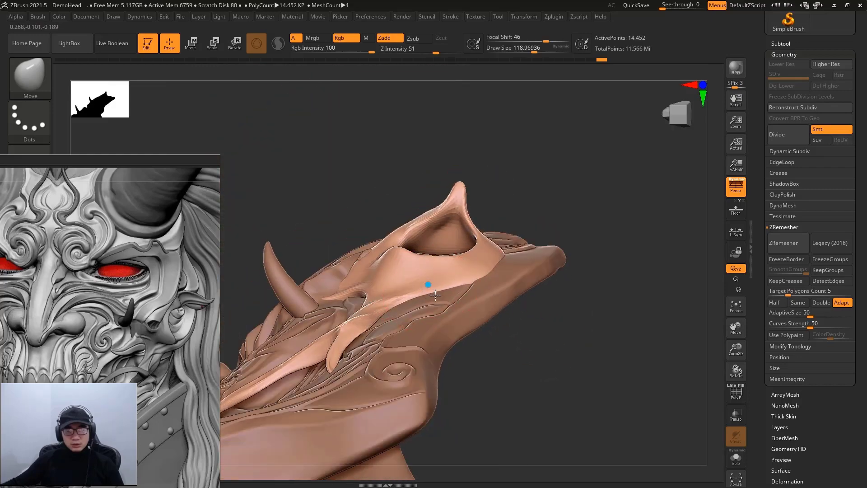
pyautogui.moveTo(608, 253); pyautogui.dragTo(512, 217, button='right')
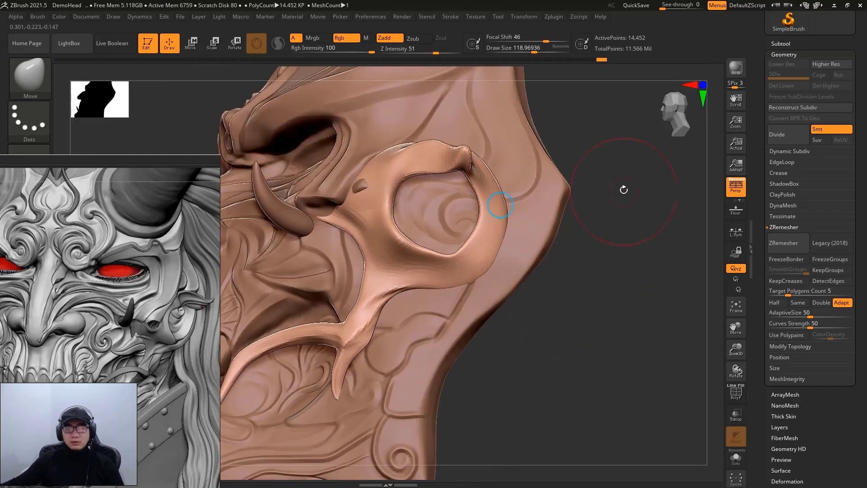
pyautogui.moveTo(624, 189); pyautogui.dragTo(589, 257, button='right')
pyautogui.moveTo(391, 225); pyautogui.dragTo(477, 251, button='right')
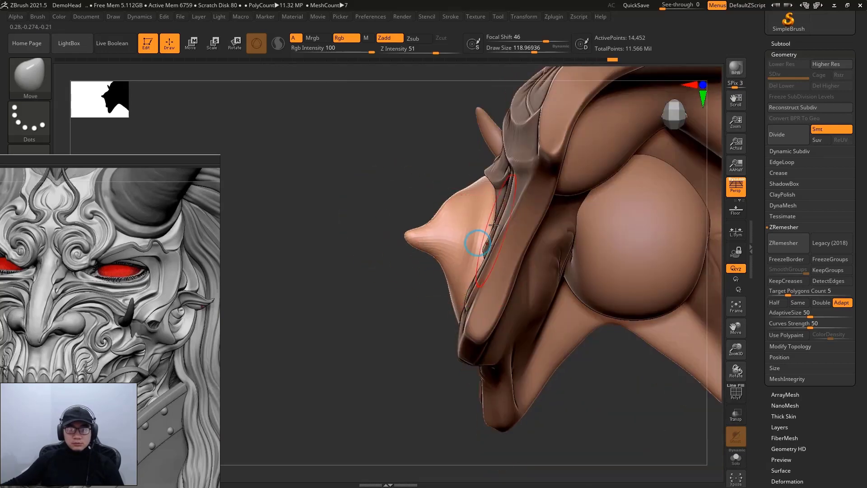
pyautogui.moveTo(398, 306)
pyautogui.mouseDown(button='right')
pyautogui.moveTo(497, 253)
pyautogui.moveTo(646, 228)
pyautogui.moveTo(641, 246)
pyautogui.moveTo(623, 219)
pyautogui.moveTo(609, 220)
pyautogui.mouseUp(button='right')
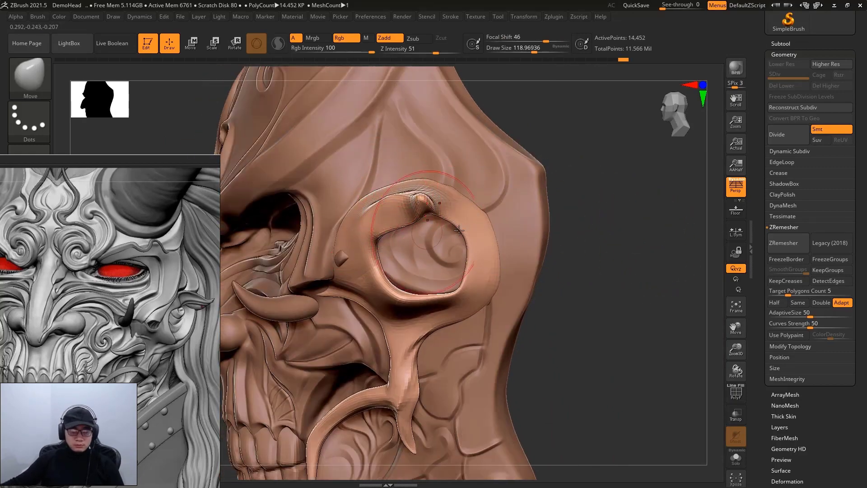
pyautogui.moveTo(458, 230); pyautogui.dragTo(577, 234, button='right')
# Lift the lower eyelid rim and reshape the right and lower socket rim at size about 119
pyautogui.moveTo(358, 248); pyautogui.dragTo(343, 248, button='right')
pyautogui.rightClick(329, 222)
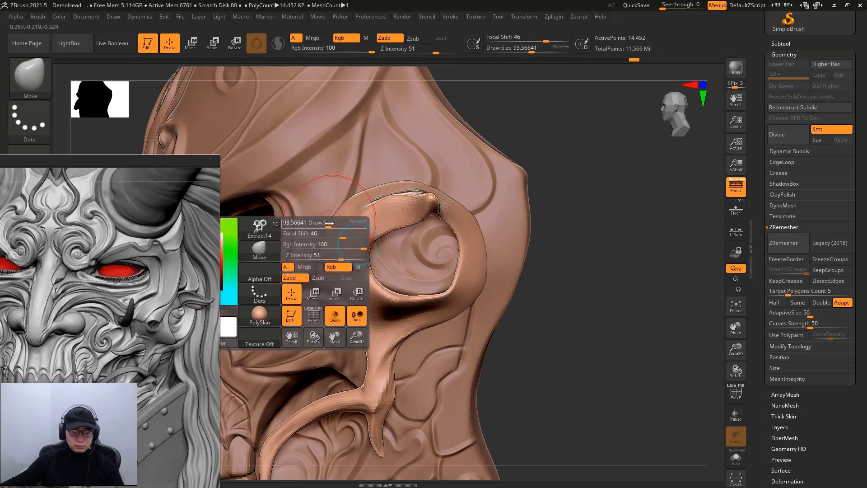
pyautogui.moveTo(330, 223); pyautogui.dragTo(333, 223)
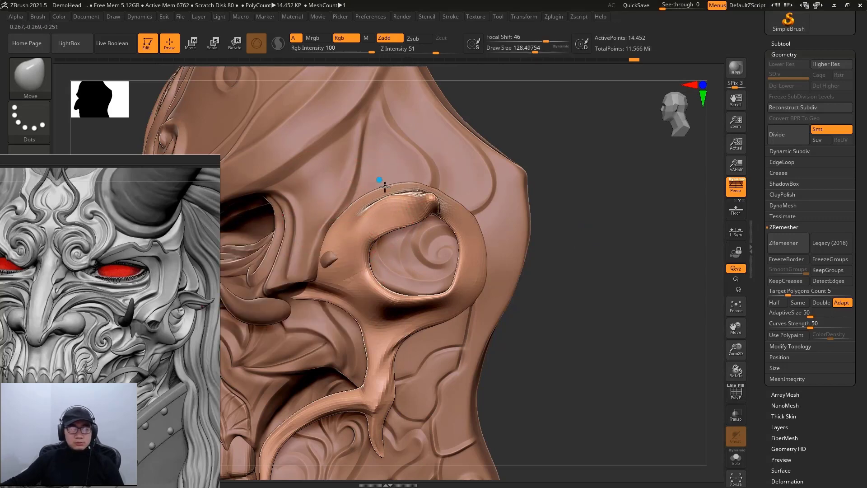
pyautogui.moveTo(555, 224); pyautogui.dragTo(433, 271)
pyautogui.rightClick(470, 258)
pyautogui.rightClick(447, 267)
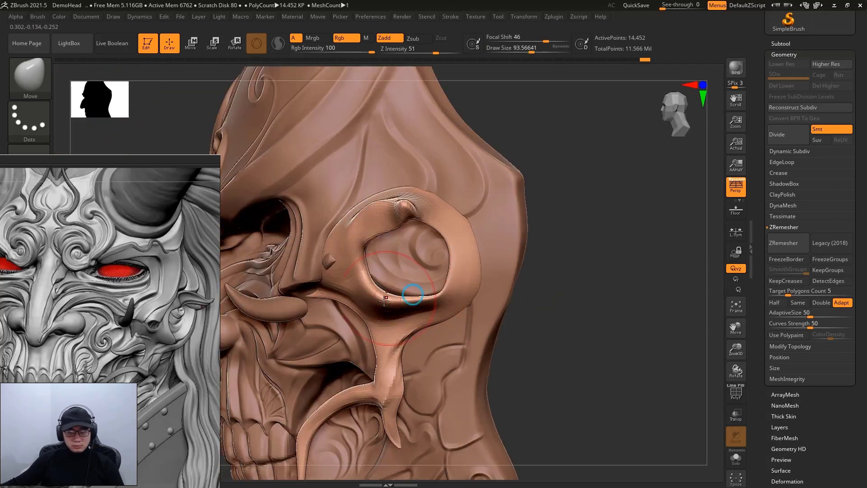
pyautogui.moveTo(384, 300); pyautogui.dragTo(383, 293)
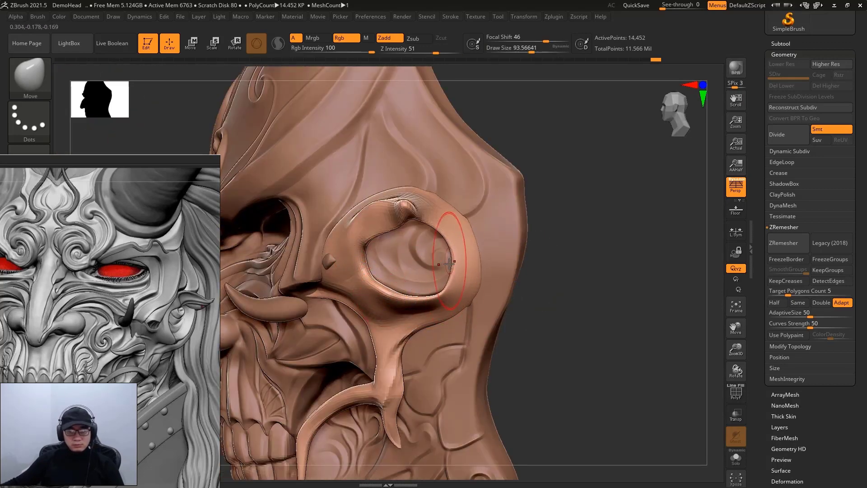
pyautogui.moveTo(449, 264); pyautogui.dragTo(430, 294)
pyautogui.rightClick(433, 321)
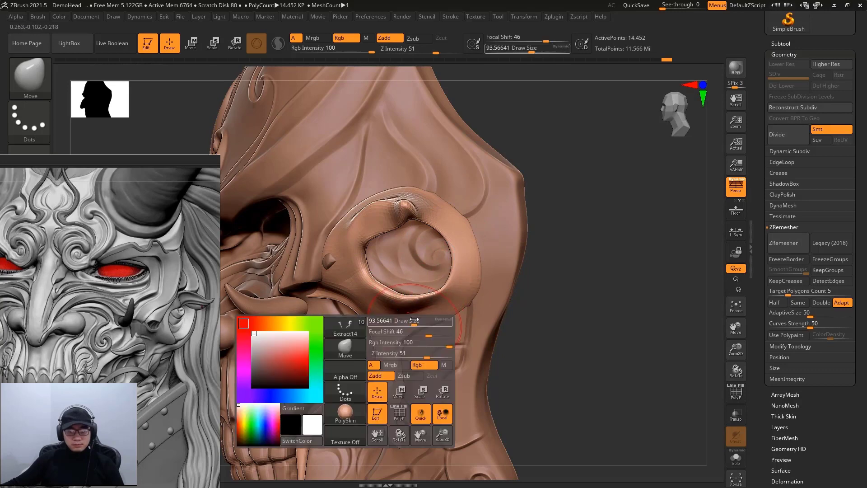
# Smooth the horn base with a brush about 161 and check it from nearby angles
pyautogui.moveTo(568, 308); pyautogui.dragTo(497, 298)
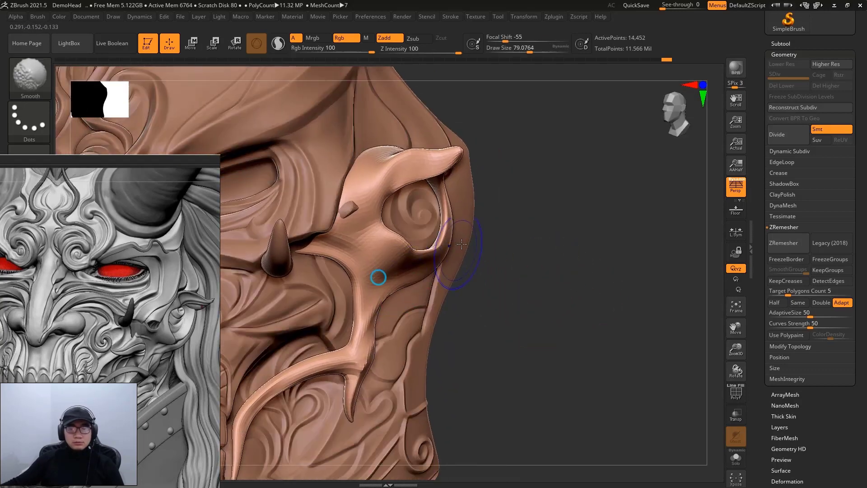
pyautogui.moveTo(526, 221)
pyautogui.mouseDown()
pyautogui.moveTo(546, 222)
pyautogui.moveTo(369, 247)
pyautogui.mouseUp()
pyautogui.moveTo(531, 235)
pyautogui.mouseDown()
pyautogui.moveTo(552, 230)
pyautogui.moveTo(416, 233)
pyautogui.moveTo(379, 215)
pyautogui.moveTo(361, 220)
pyautogui.mouseUp()
pyautogui.rightClick(379, 216)
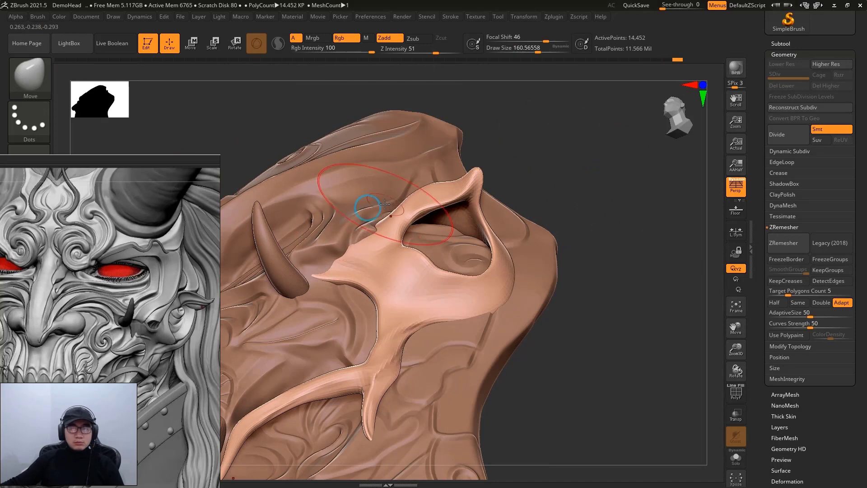
pyautogui.moveTo(581, 151); pyautogui.dragTo(403, 214)
pyautogui.moveTo(410, 205); pyautogui.dragTo(418, 206)
pyautogui.moveTo(601, 199)
pyautogui.mouseDown()
pyautogui.moveTo(585, 213)
pyautogui.moveTo(596, 223)
pyautogui.mouseUp()
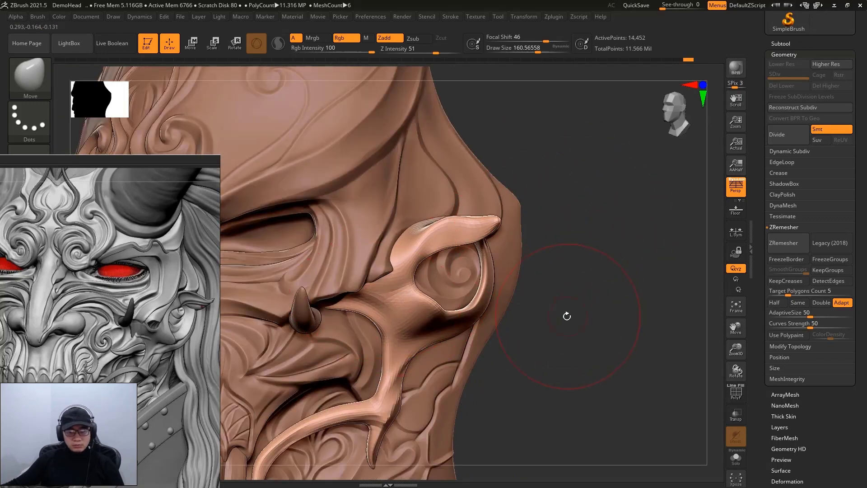
# Resize the Move brush and start pulling the cheek tendril toward the lower tusk
pyautogui.moveTo(565, 315); pyautogui.dragTo(548, 328)
pyautogui.press('space')
pyautogui.moveTo(425, 251); pyautogui.dragTo(418, 252)
pyautogui.moveTo(555, 235)
pyautogui.mouseDown()
pyautogui.moveTo(529, 232)
pyautogui.moveTo(414, 264)
pyautogui.mouseUp()
pyautogui.moveTo(519, 284); pyautogui.dragTo(455, 274)
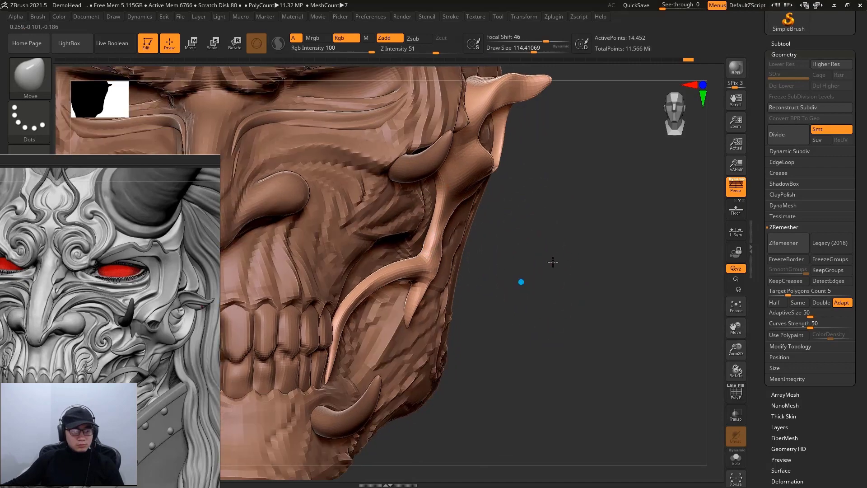
pyautogui.press('space')
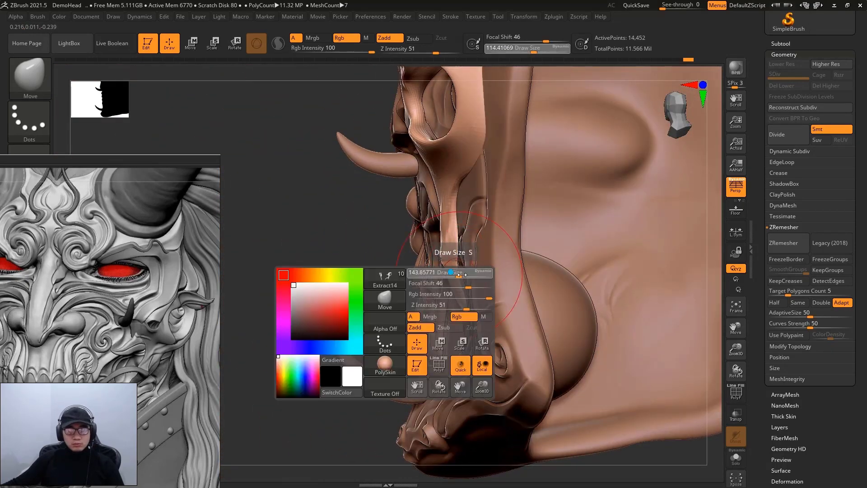
pyautogui.moveTo(415, 251); pyautogui.dragTo(448, 251)
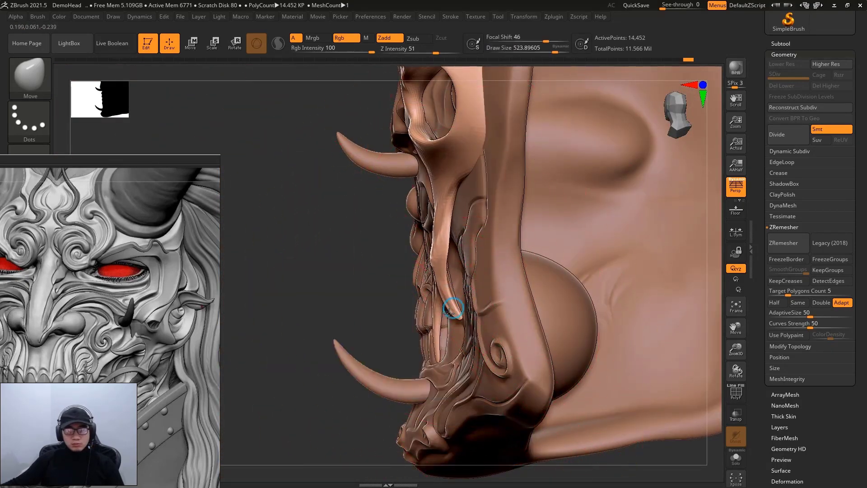
pyautogui.moveTo(343, 271)
pyautogui.mouseDown()
pyautogui.moveTo(497, 272)
pyautogui.moveTo(465, 251)
pyautogui.mouseUp()
pyautogui.press('space')
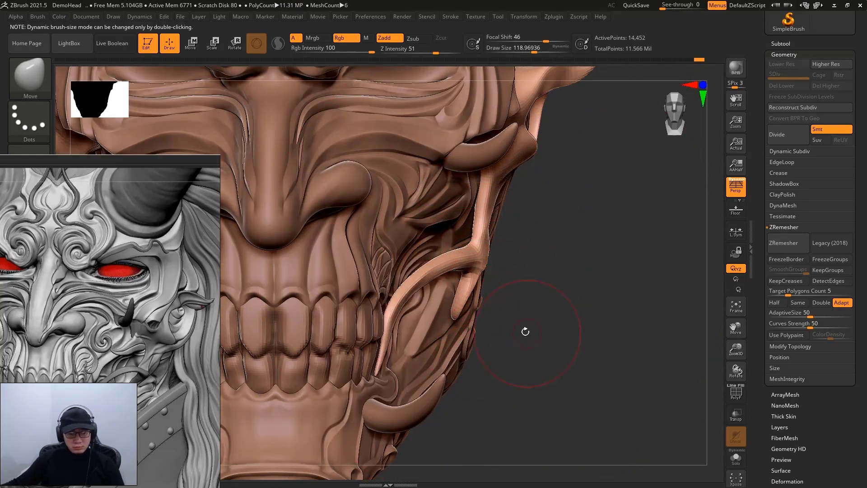
pyautogui.moveTo(526, 331); pyautogui.dragTo(473, 301)
pyautogui.keyDown('ctrl'); pyautogui.keyDown('shift'); pyautogui.moveTo(494, 246); pyautogui.dragTo(468, 297); pyautogui.keyUp('shift'); pyautogui.keyUp('ctrl')
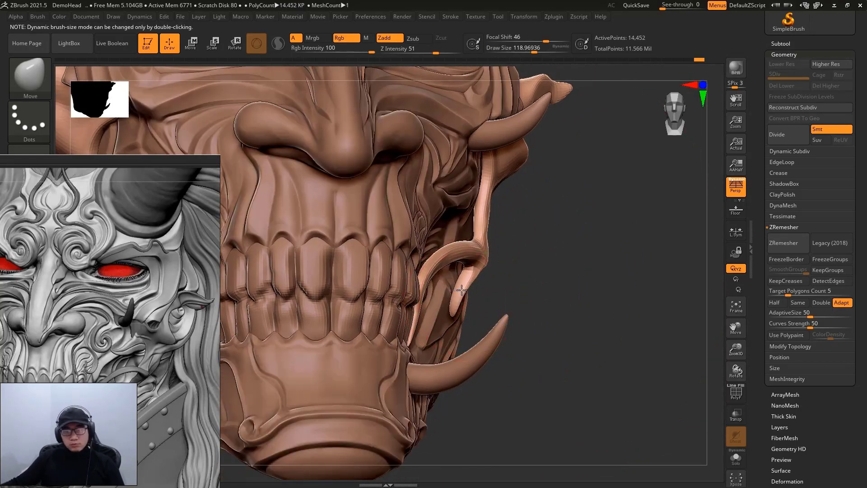
pyautogui.keyDown('ctrl'); pyautogui.keyDown('shift'); pyautogui.click(544, 275); pyautogui.keyUp('shift'); pyautogui.keyUp('ctrl')
# Reframe the head toward the front and resize the Move brush for the tendril tip
pyautogui.moveTo(539, 287); pyautogui.dragTo(496, 307)
pyautogui.moveTo(363, 320); pyautogui.dragTo(604, 285)
pyautogui.press('space')
pyautogui.moveTo(325, 316)
pyautogui.mouseDown()
pyautogui.moveTo(361, 316)
pyautogui.moveTo(316, 329)
pyautogui.moveTo(610, 252)
pyautogui.mouseUp()
pyautogui.press('space')
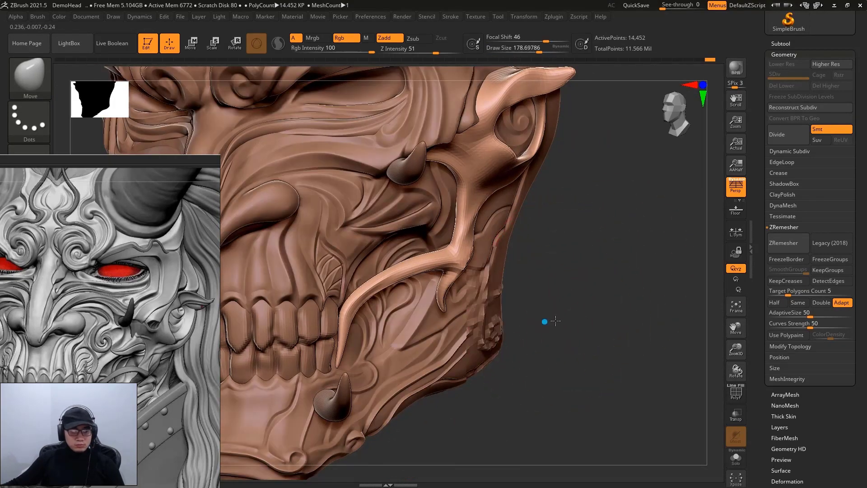
pyautogui.moveTo(548, 319)
pyautogui.mouseDown()
pyautogui.moveTo(401, 292)
pyautogui.moveTo(330, 289)
pyautogui.mouseUp()
pyautogui.press('space')
pyautogui.scroll(3, 409, 300)
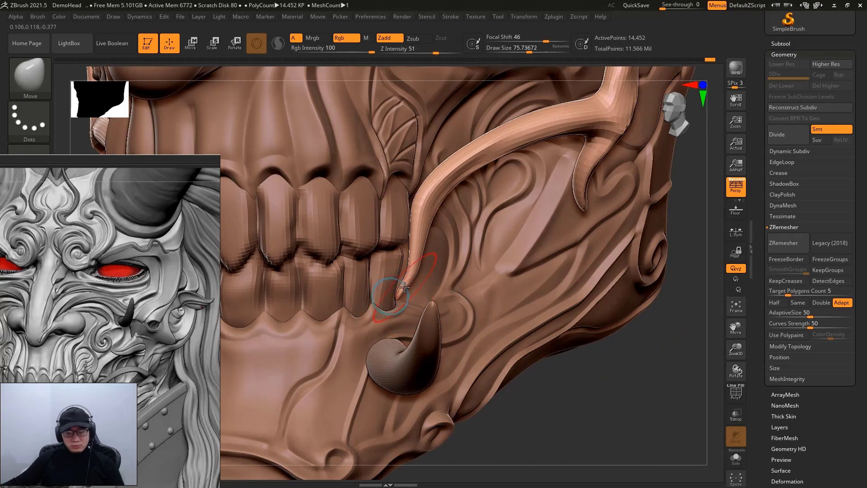
pyautogui.press('space')
# Pull the tendril tip down beside the teeth into a slim, tapered point
pyautogui.moveTo(405, 287)
pyautogui.mouseDown()
pyautogui.moveTo(420, 284)
pyautogui.moveTo(423, 271)
pyautogui.mouseUp()
pyautogui.press('space')
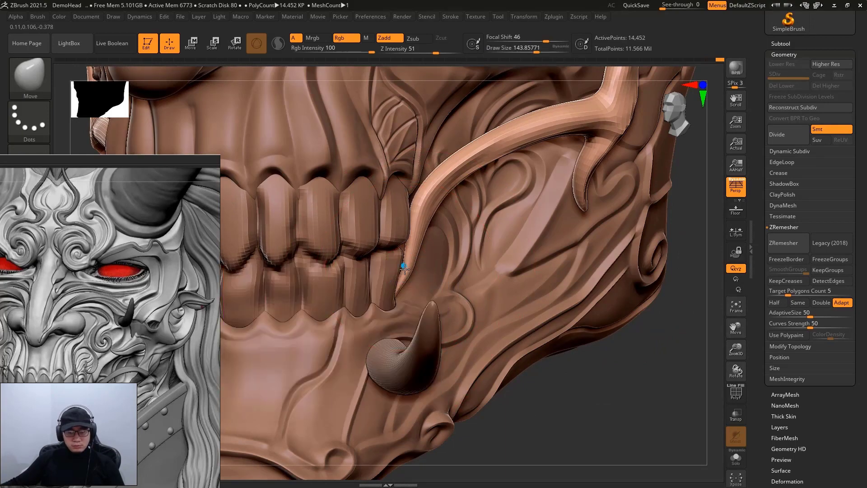
pyautogui.moveTo(405, 268); pyautogui.dragTo(393, 271, button='right')
pyautogui.press('space')
pyautogui.moveTo(422, 280); pyautogui.dragTo(401, 282)
pyautogui.press('space')
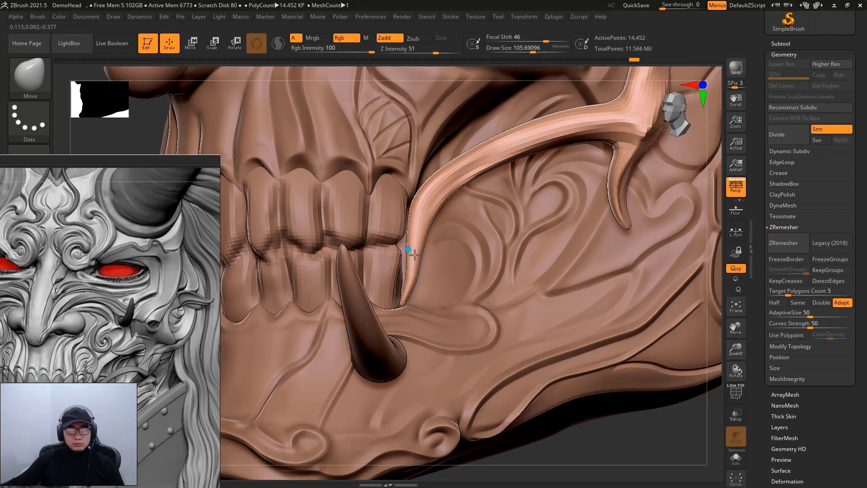
pyautogui.press('space')
pyautogui.moveTo(409, 283); pyautogui.dragTo(397, 285)
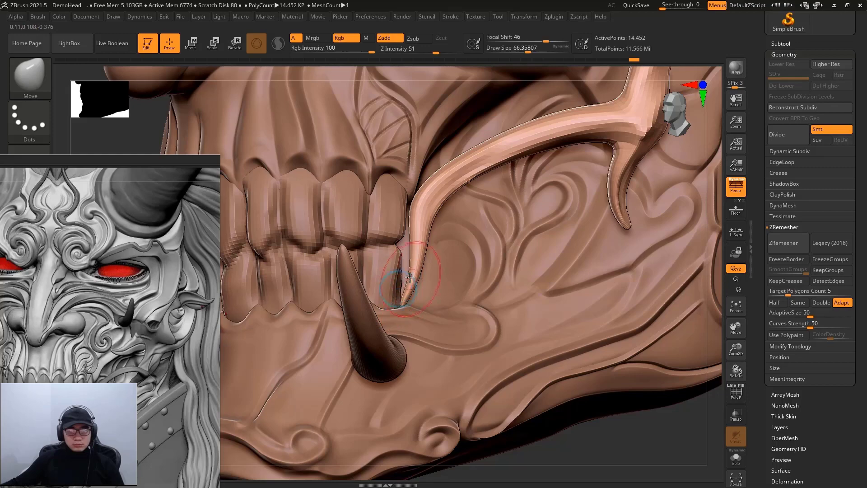
pyautogui.moveTo(408, 270)
pyautogui.keyDown('ctrl'); pyautogui.mouseDown(button='right')
pyautogui.moveTo(528, 354)
pyautogui.moveTo(551, 306)
pyautogui.moveTo(611, 241)
pyautogui.moveTo(588, 271)
pyautogui.mouseUp(button='right'); pyautogui.keyUp('ctrl')
pyautogui.press('space')
pyautogui.moveTo(325, 304)
pyautogui.mouseDown()
pyautogui.moveTo(344, 343)
pyautogui.moveTo(353, 312)
pyautogui.mouseUp()
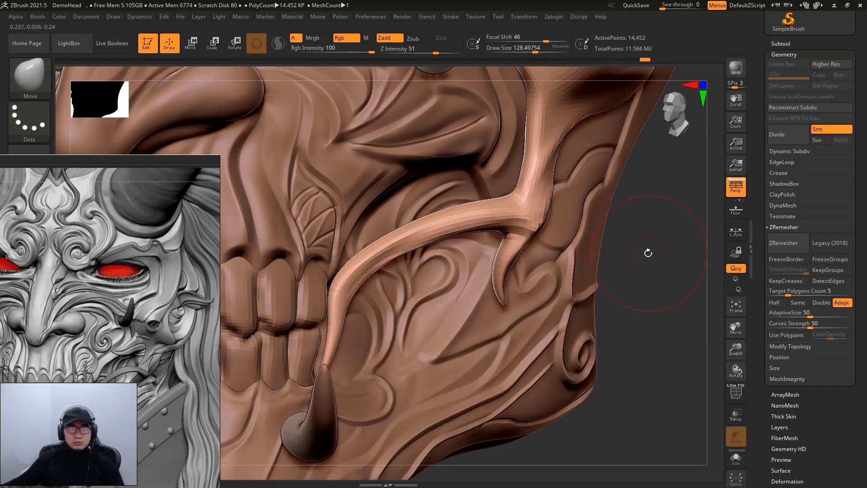
# Shrink the Move brush and set Focal Shift to 0 for a hard falloff
pyautogui.moveTo(635, 257); pyautogui.dragTo(515, 271)
pyautogui.press('space')
pyautogui.keyDown('ctrl'); pyautogui.moveTo(515, 272); pyautogui.dragTo(501, 263, button='right'); pyautogui.keyUp('ctrl')
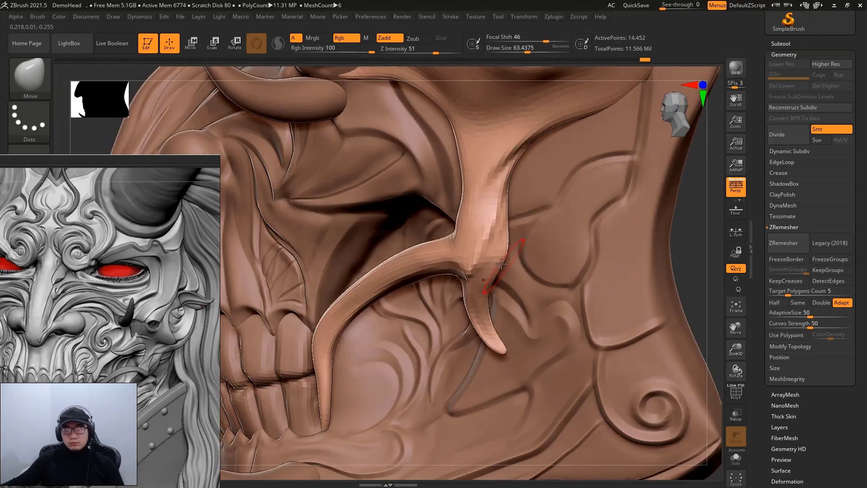
pyautogui.press('space')
pyautogui.moveTo(490, 258); pyautogui.dragTo(474, 256)
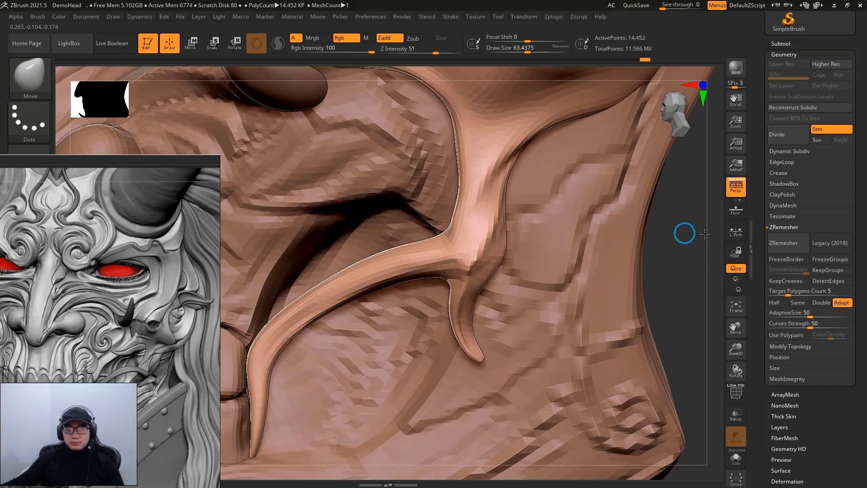
# Reshape the spur and its junction so it curls into a hooked, pointed tip
pyautogui.moveTo(670, 228); pyautogui.dragTo(528, 249)
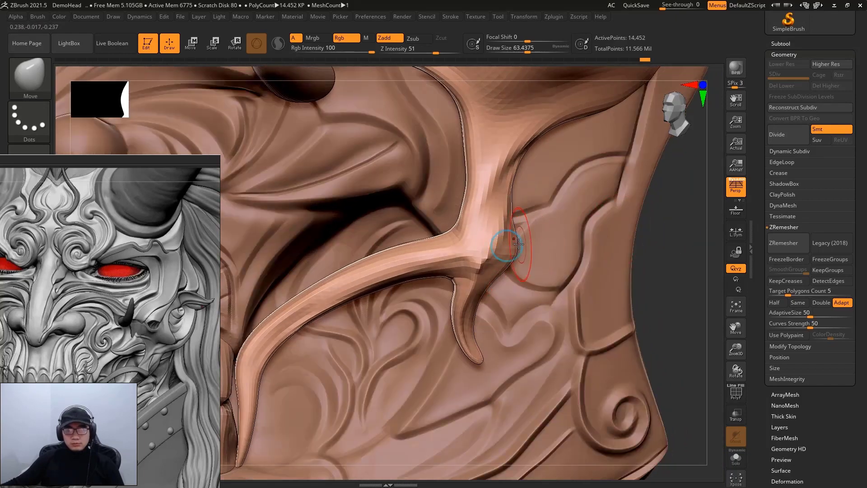
pyautogui.press('space')
pyautogui.moveTo(507, 246)
pyautogui.mouseDown()
pyautogui.moveTo(515, 242)
pyautogui.moveTo(503, 262)
pyautogui.mouseUp()
pyautogui.press('space')
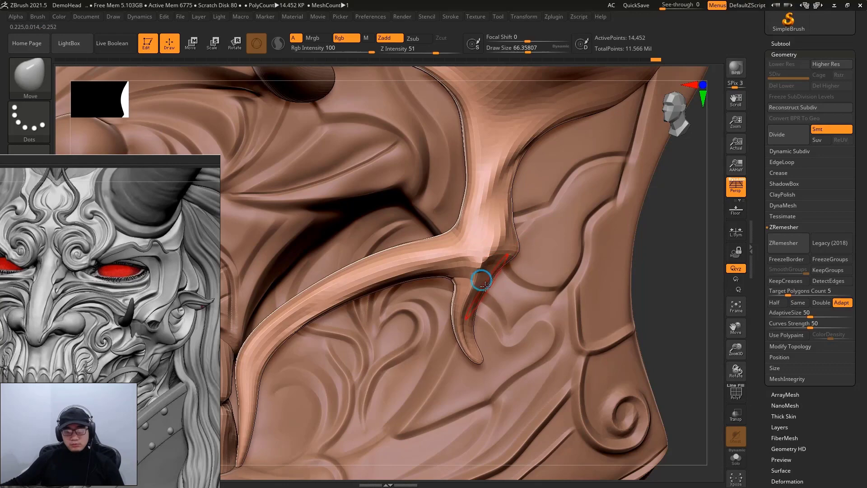
pyautogui.press('space')
pyautogui.moveTo(673, 271); pyautogui.dragTo(649, 242)
pyautogui.press('space')
pyautogui.moveTo(488, 262); pyautogui.dragTo(501, 266)
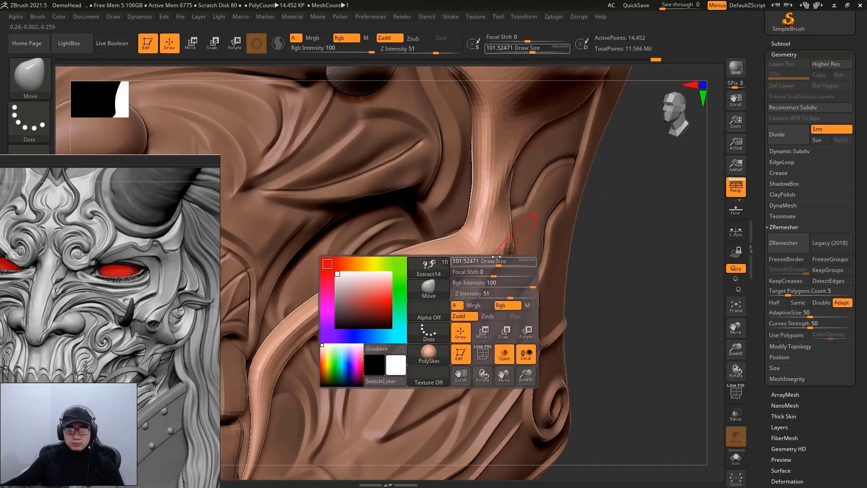
pyautogui.press('space')
# Switch to the DamStandard brush and shrink it for carving the tendril
pyautogui.press('b')
pyautogui.press('d')
pyautogui.press('s')
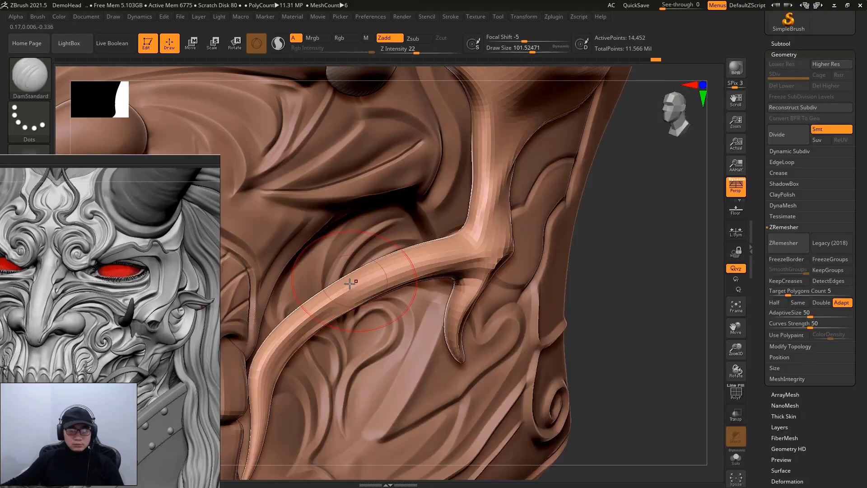
pyautogui.press('space')
pyautogui.moveTo(374, 299); pyautogui.dragTo(335, 298)
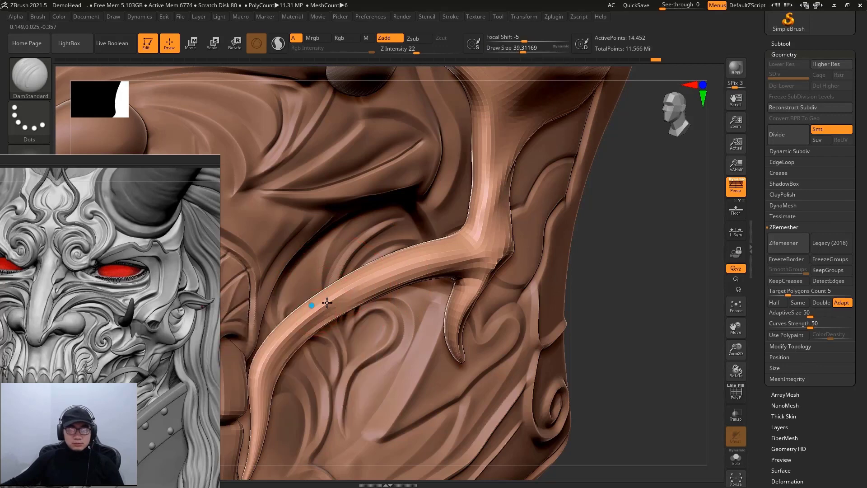
pyautogui.keyDown('ctrl'); pyautogui.moveTo(364, 277); pyautogui.dragTo(403, 276, button='right'); pyautogui.keyUp('ctrl')
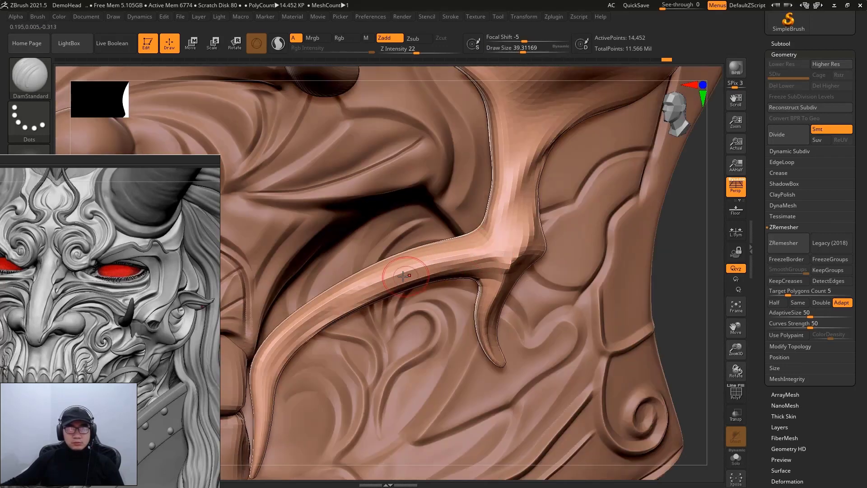
# Carve creases along the tendril edge, stem and junction, subdividing once with Ctrl+D
pyautogui.moveTo(374, 276); pyautogui.dragTo(458, 251)
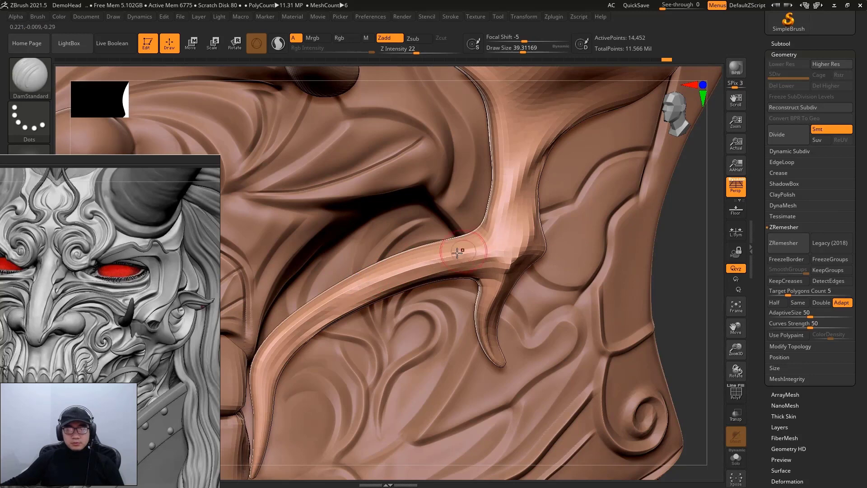
pyautogui.moveTo(713, 238); pyautogui.dragTo(707, 237)
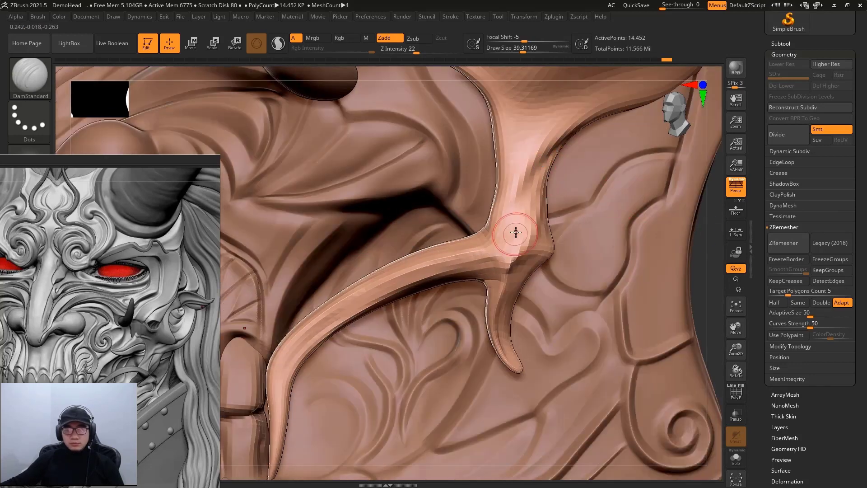
pyautogui.moveTo(474, 250); pyautogui.dragTo(535, 156)
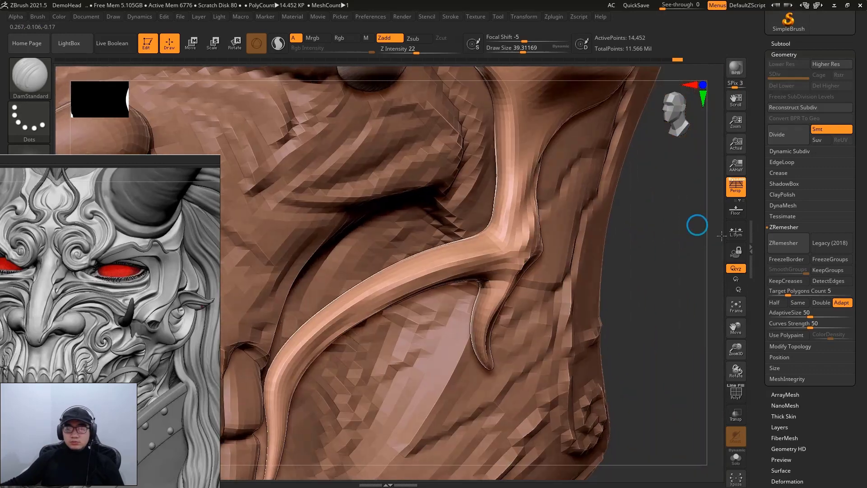
pyautogui.moveTo(702, 233); pyautogui.dragTo(675, 237)
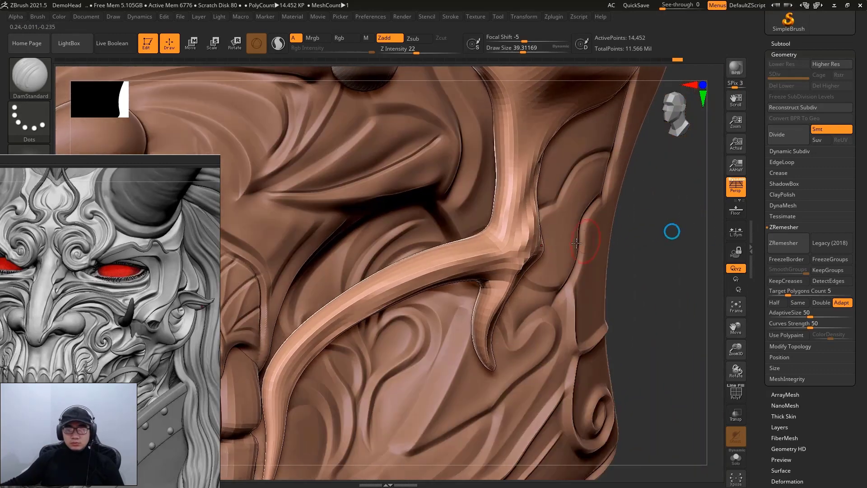
pyautogui.moveTo(527, 229); pyautogui.dragTo(523, 222)
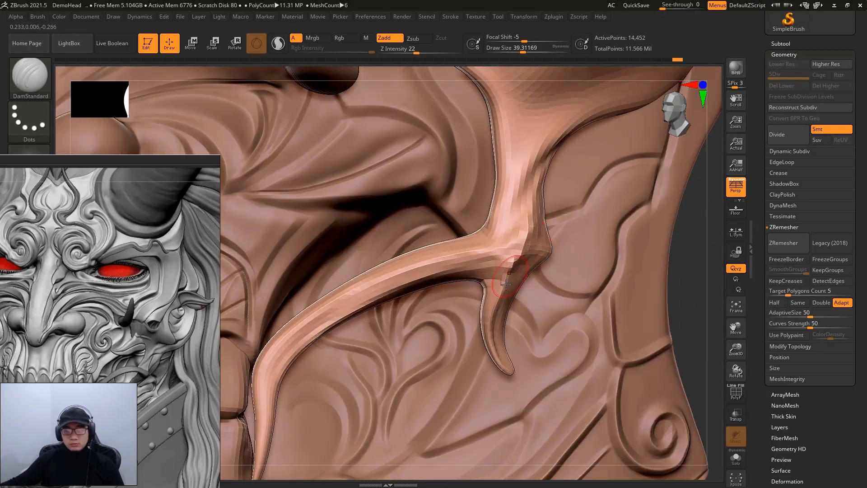
pyautogui.hotkey('ctrl', 'd')
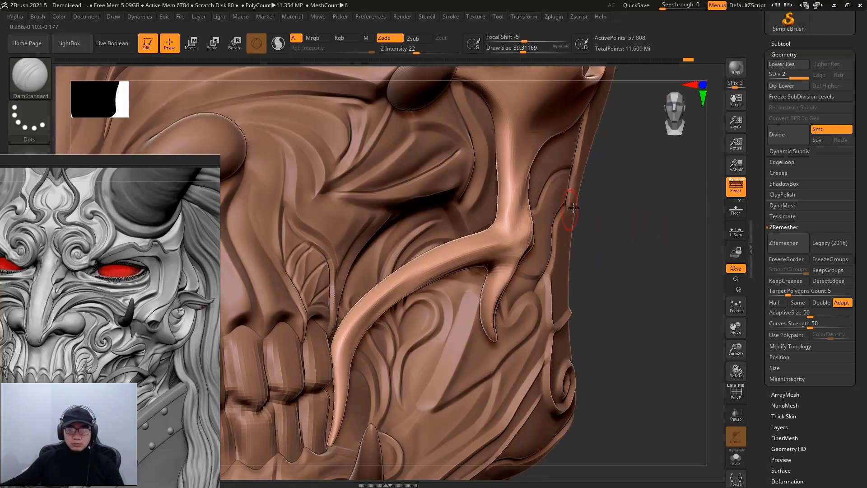
pyautogui.moveTo(523, 195); pyautogui.dragTo(521, 166)
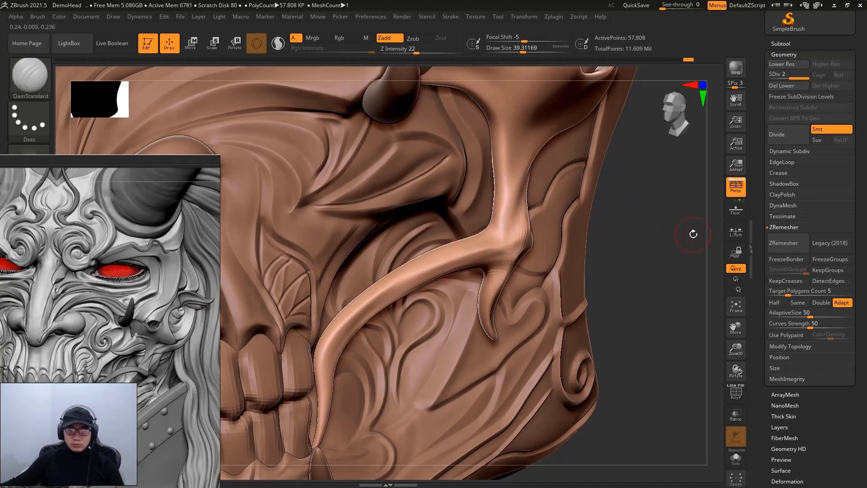
pyautogui.moveTo(693, 234); pyautogui.dragTo(673, 240)
# Switch to the TrimDynamic brush and set its size to about 82
pyautogui.press('b')
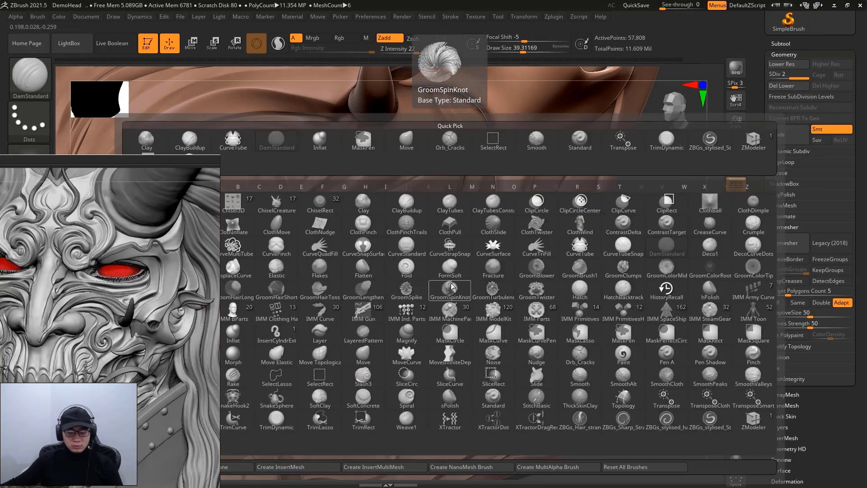
pyautogui.press('t')
pyautogui.press('d')
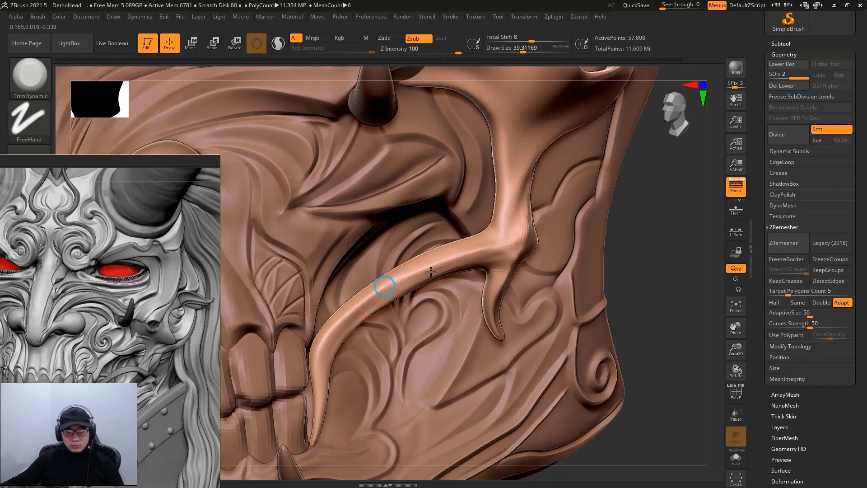
pyautogui.press('space')
pyautogui.moveTo(691, 237); pyautogui.dragTo(680, 240)
pyautogui.press('space')
pyautogui.moveTo(420, 270)
pyautogui.mouseDown()
pyautogui.moveTo(438, 270)
pyautogui.moveTo(397, 289)
pyautogui.moveTo(429, 276)
pyautogui.mouseUp()
pyautogui.press('space')
# Flatten the tendril's surface and branch junction into cleaner planes
pyautogui.moveTo(370, 307); pyautogui.dragTo(456, 266)
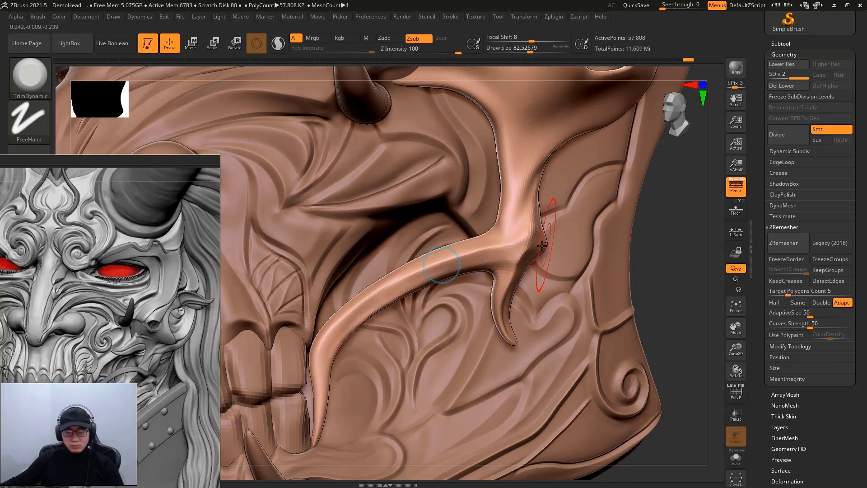
pyautogui.moveTo(542, 246); pyautogui.dragTo(520, 248)
pyautogui.moveTo(473, 261); pyautogui.dragTo(509, 248)
pyautogui.moveTo(509, 248); pyautogui.dragTo(527, 233, button='right')
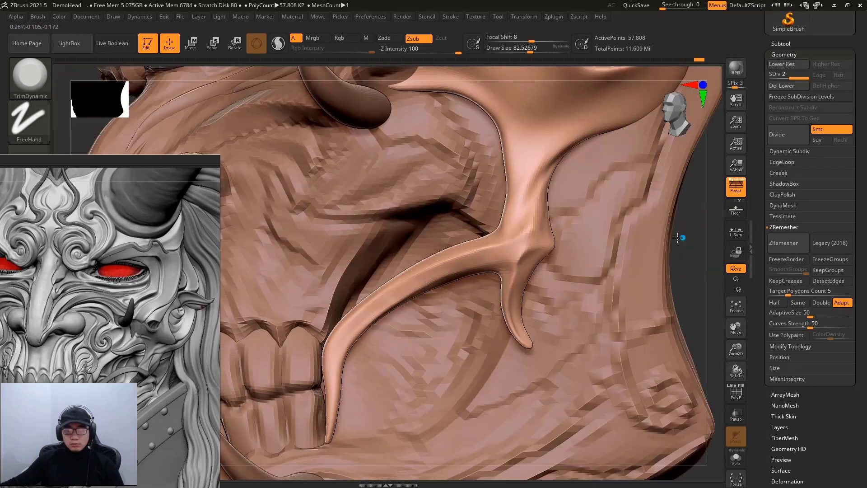
pyautogui.moveTo(527, 233)
pyautogui.mouseDown()
pyautogui.moveTo(522, 242)
pyautogui.moveTo(538, 227)
pyautogui.mouseUp()
pyautogui.moveTo(672, 240); pyautogui.dragTo(670, 234, button='right')
pyautogui.press('space')
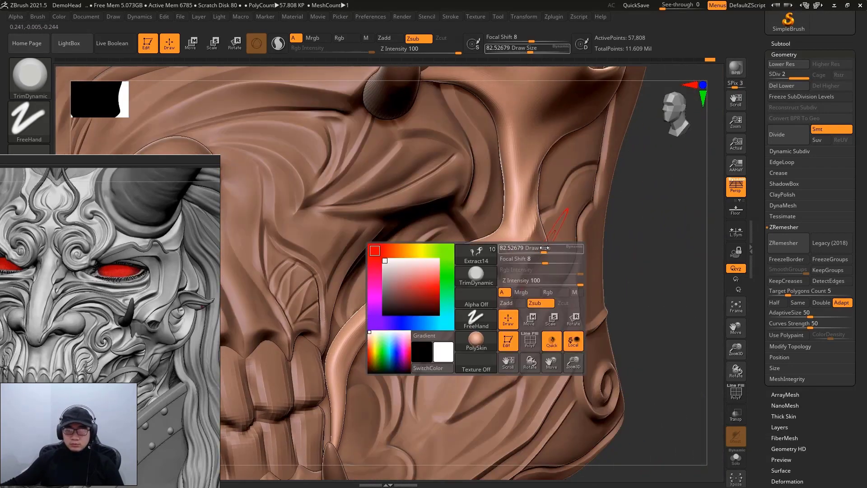
pyautogui.press('b')
pyautogui.press('m')
pyautogui.press('v')
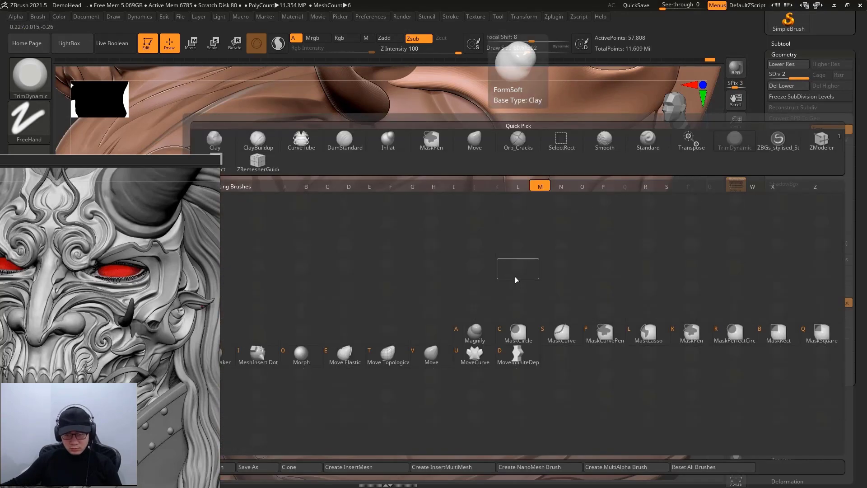
pyautogui.press('space')
pyautogui.moveTo(514, 274); pyautogui.dragTo(513, 271)
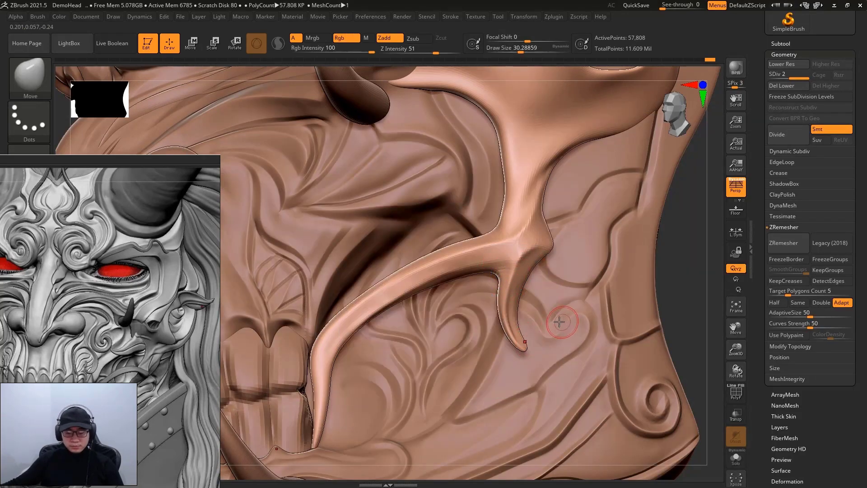
pyautogui.press('b')
pyautogui.press('s')
pyautogui.press('m')
pyautogui.press('space')
pyautogui.moveTo(515, 314); pyautogui.dragTo(553, 314)
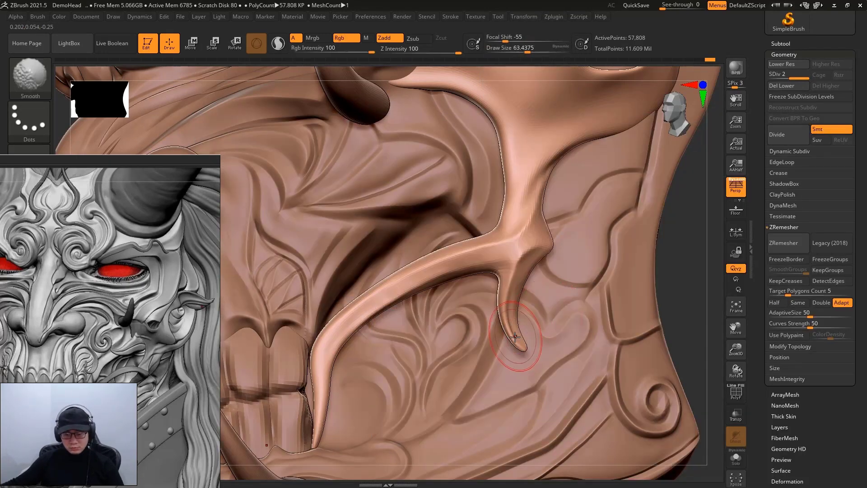
pyautogui.press('b')
pyautogui.press('i')
pyautogui.press('n')
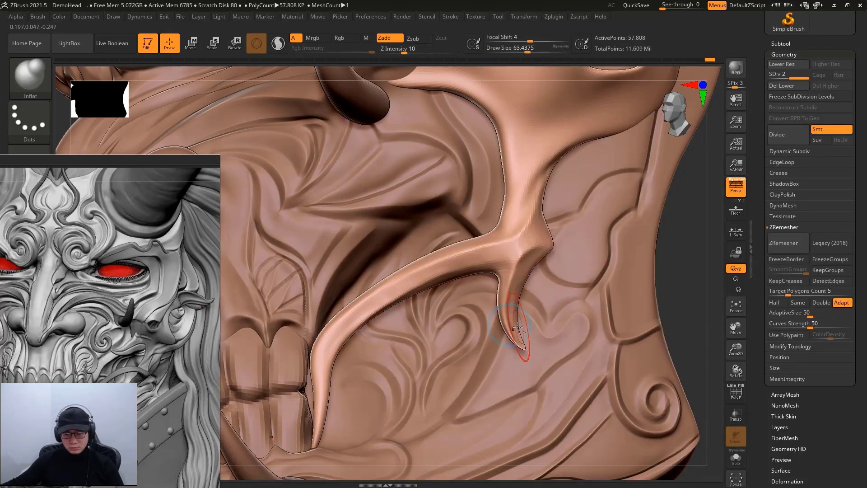
pyautogui.moveTo(688, 274)
pyautogui.mouseDown()
pyautogui.moveTo(697, 248)
pyautogui.moveTo(568, 286)
pyautogui.mouseUp()
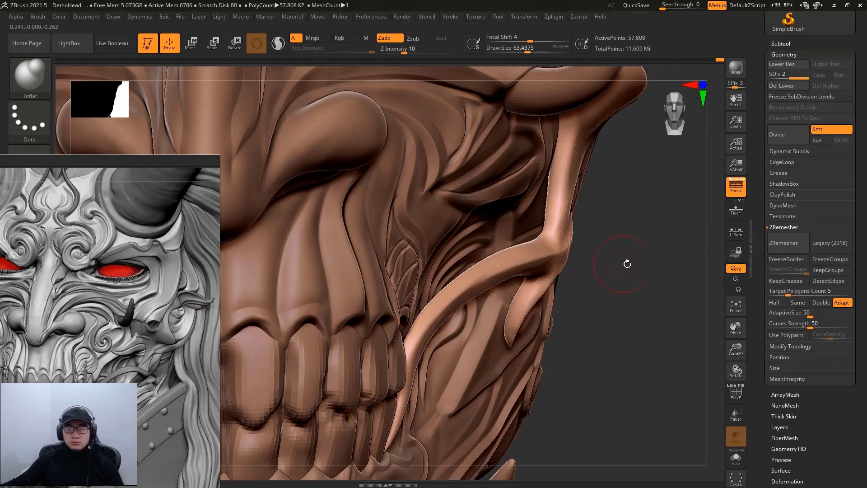
pyautogui.moveTo(627, 264)
pyautogui.mouseDown()
pyautogui.moveTo(641, 265)
pyautogui.moveTo(660, 246)
pyautogui.moveTo(630, 255)
pyautogui.moveTo(551, 234)
pyautogui.mouseUp()
pyautogui.press('b')
pyautogui.press('ctrl')
pyautogui.press('b')
pyautogui.press('d')
pyautogui.press('s')
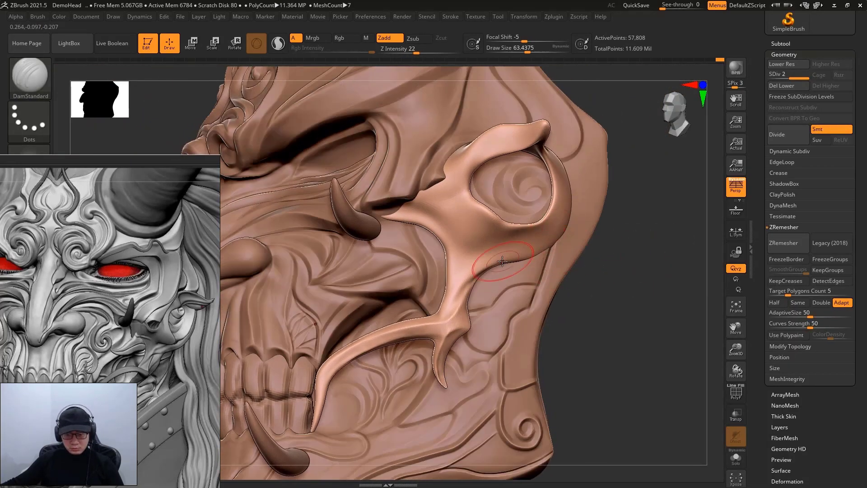
# Lower the brush size and smooth the branch junction on the cheek
pyautogui.press('space')
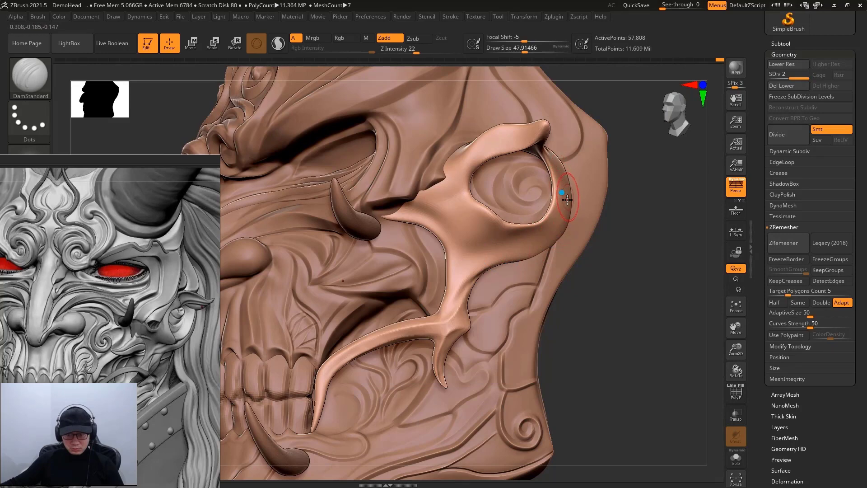
pyautogui.moveTo(619, 213); pyautogui.dragTo(644, 232)
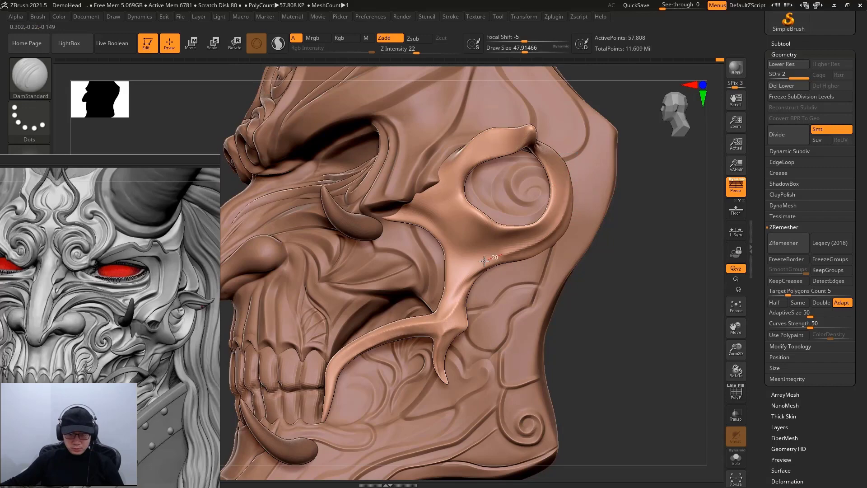
pyautogui.moveTo(616, 282)
pyautogui.mouseDown()
pyautogui.moveTo(604, 251)
pyautogui.moveTo(616, 244)
pyautogui.moveTo(519, 242)
pyautogui.mouseUp()
pyautogui.keyDown('shift'); pyautogui.moveTo(381, 306); pyautogui.dragTo(387, 304); pyautogui.keyUp('shift')
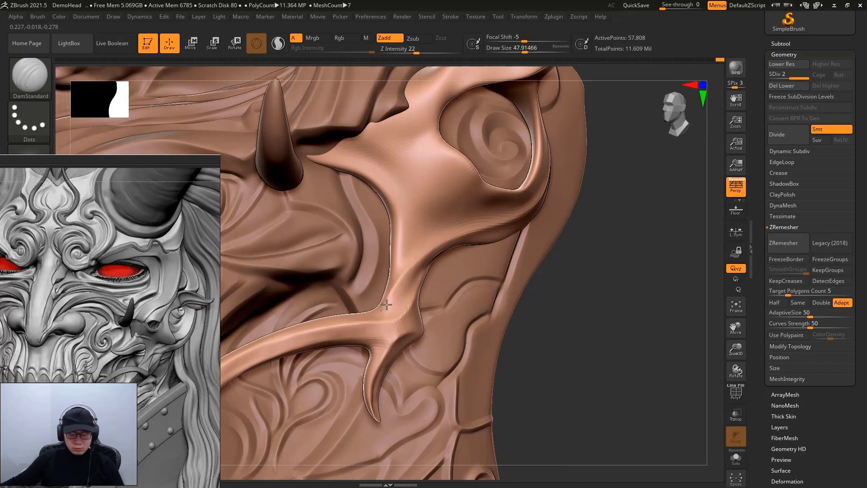
# Carve a crisp crease along the ridge running down toward the jaw and tusk
pyautogui.moveTo(585, 294)
pyautogui.mouseDown()
pyautogui.moveTo(610, 240)
pyautogui.moveTo(616, 252)
pyautogui.moveTo(643, 240)
pyautogui.moveTo(635, 237)
pyautogui.mouseUp()
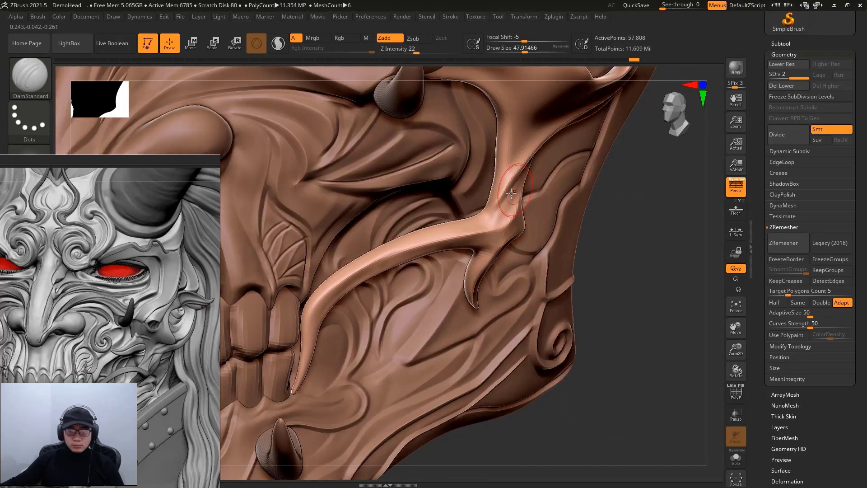
pyautogui.moveTo(507, 199); pyautogui.dragTo(479, 218)
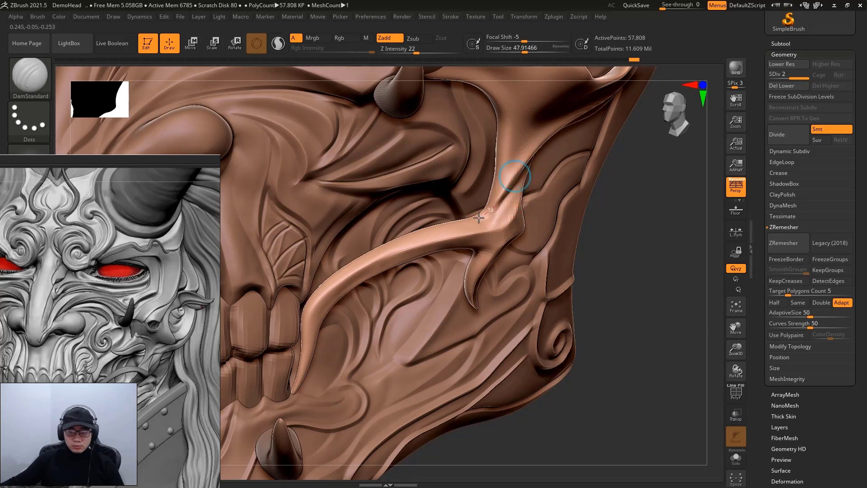
pyautogui.moveTo(520, 180); pyautogui.dragTo(502, 212)
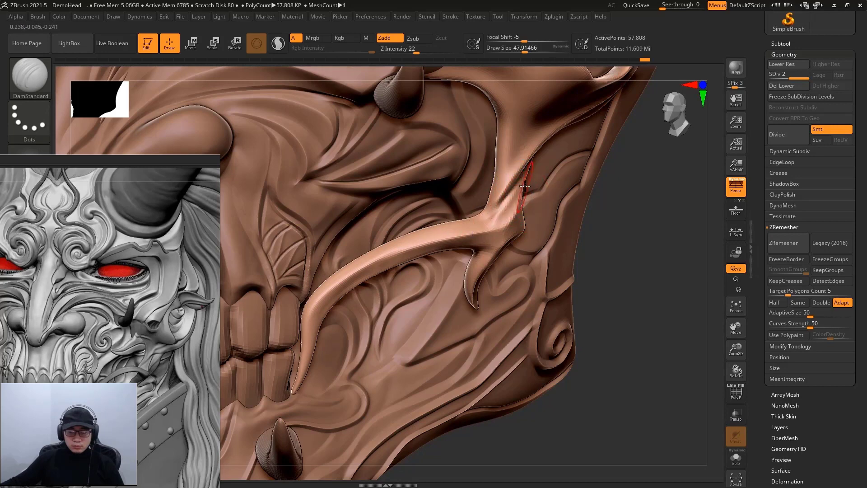
pyautogui.moveTo(524, 186)
pyautogui.mouseDown()
pyautogui.moveTo(485, 226)
pyautogui.moveTo(523, 188)
pyautogui.mouseUp()
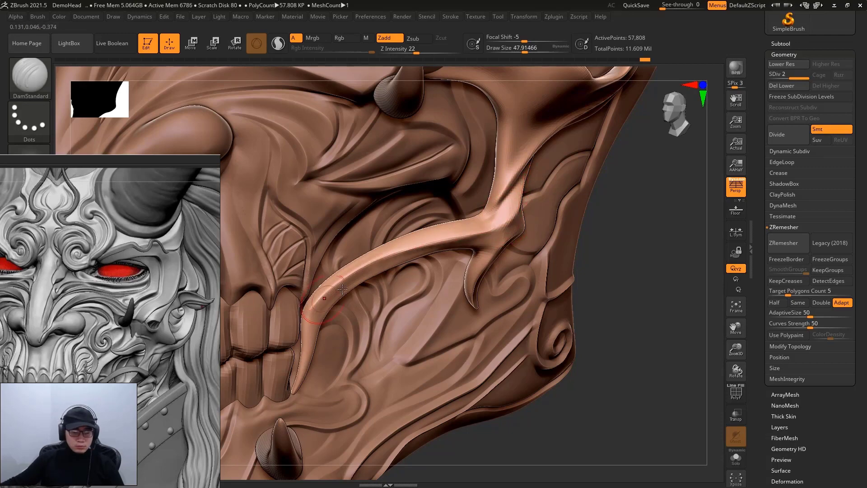
pyautogui.moveTo(608, 355)
pyautogui.mouseDown()
pyautogui.moveTo(641, 230)
pyautogui.moveTo(359, 209)
pyautogui.moveTo(323, 311)
pyautogui.mouseUp()
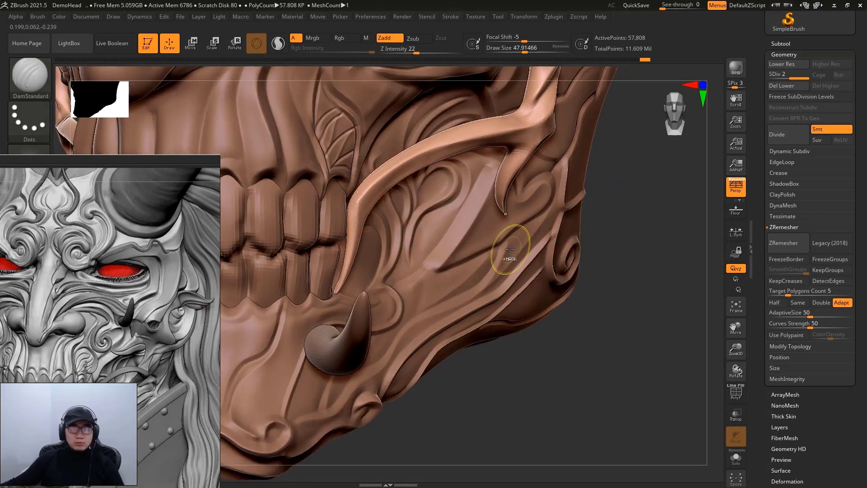
pyautogui.moveTo(596, 280)
pyautogui.mouseDown()
pyautogui.moveTo(563, 300)
pyautogui.moveTo(576, 267)
pyautogui.moveTo(650, 220)
pyautogui.mouseUp()
pyautogui.press('space')
pyautogui.moveTo(457, 159); pyautogui.dragTo(449, 153)
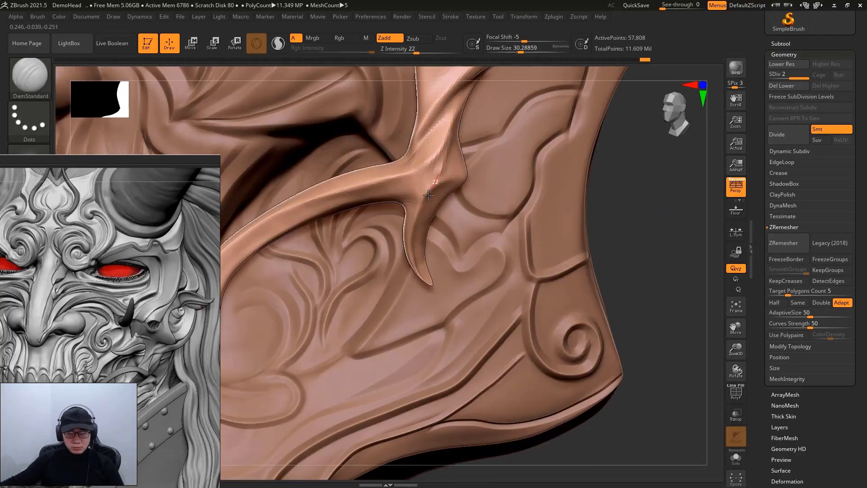
# Smooth and reshape the lower branch joint on the cheek
pyautogui.moveTo(431, 189)
pyautogui.keyDown('shift'); pyautogui.mouseDown()
pyautogui.moveTo(445, 135)
pyautogui.moveTo(454, 156)
pyautogui.mouseUp(); pyautogui.keyUp('shift')
pyautogui.press('space')
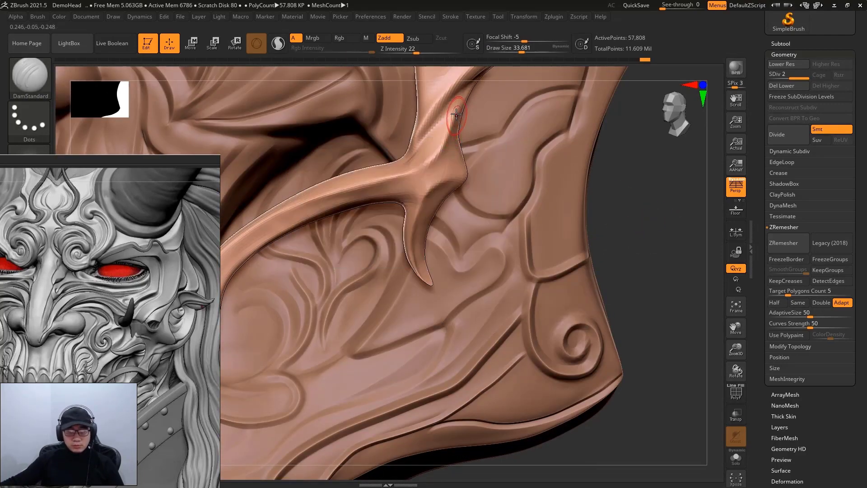
pyautogui.moveTo(456, 114); pyautogui.dragTo(445, 170, button='right')
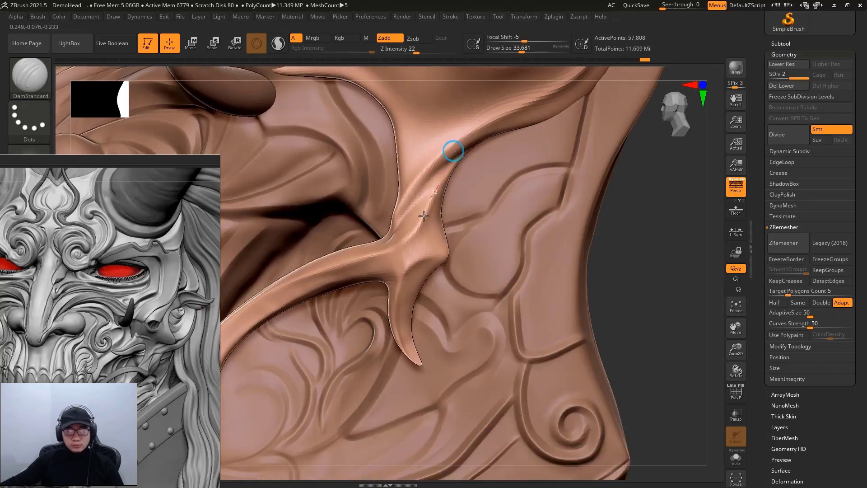
pyautogui.moveTo(445, 206); pyautogui.dragTo(436, 204, button='right')
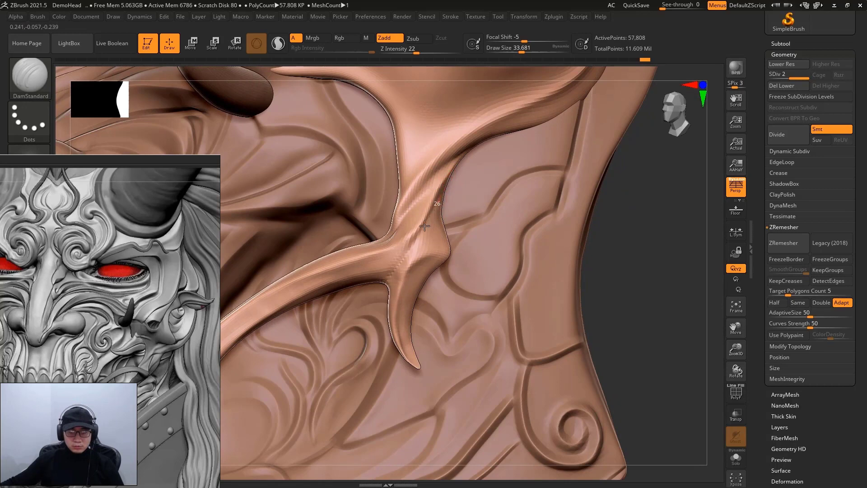
pyautogui.moveTo(424, 226)
pyautogui.mouseDown()
pyautogui.moveTo(429, 238)
pyautogui.moveTo(417, 258)
pyautogui.moveTo(397, 265)
pyautogui.mouseUp()
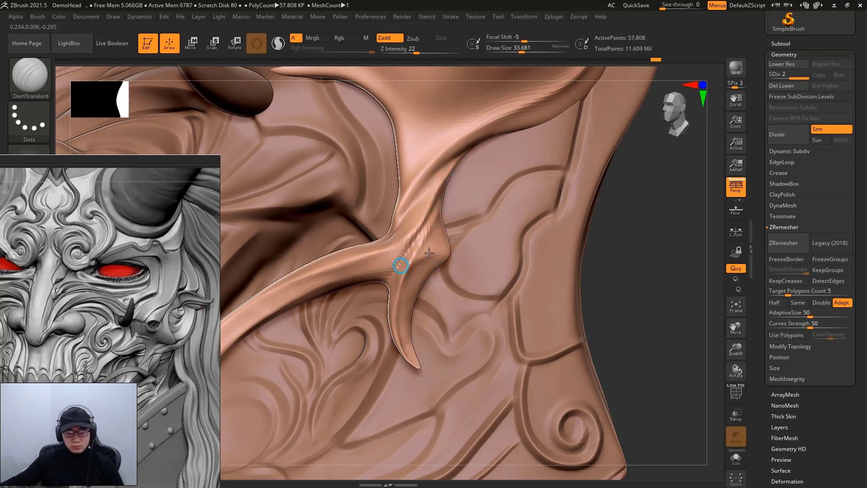
# Orbit around the skull's side toward the ear, enlarging the brush
pyautogui.moveTo(564, 237)
pyautogui.mouseDown()
pyautogui.moveTo(630, 227)
pyautogui.moveTo(542, 242)
pyautogui.moveTo(523, 262)
pyautogui.moveTo(387, 270)
pyautogui.moveTo(548, 271)
pyautogui.moveTo(459, 223)
pyautogui.moveTo(359, 215)
pyautogui.moveTo(490, 188)
pyautogui.moveTo(471, 180)
pyautogui.mouseUp()
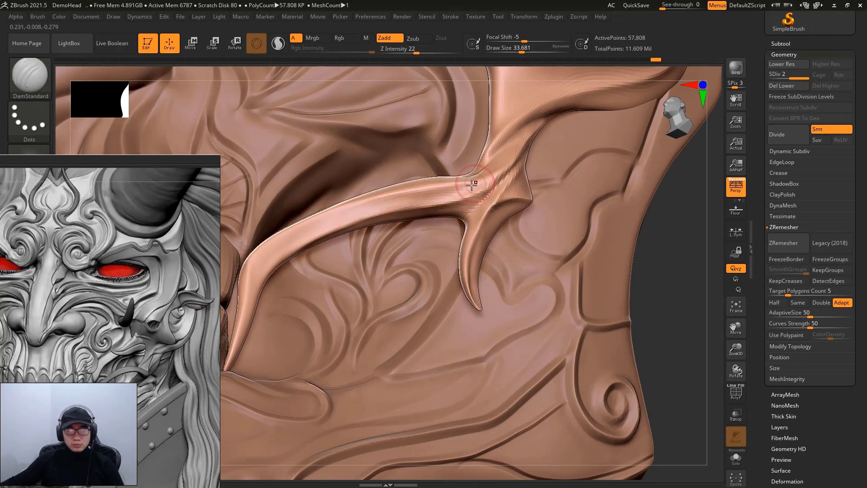
pyautogui.moveTo(679, 223)
pyautogui.mouseDown()
pyautogui.moveTo(556, 208)
pyautogui.moveTo(550, 237)
pyautogui.moveTo(634, 232)
pyautogui.mouseUp()
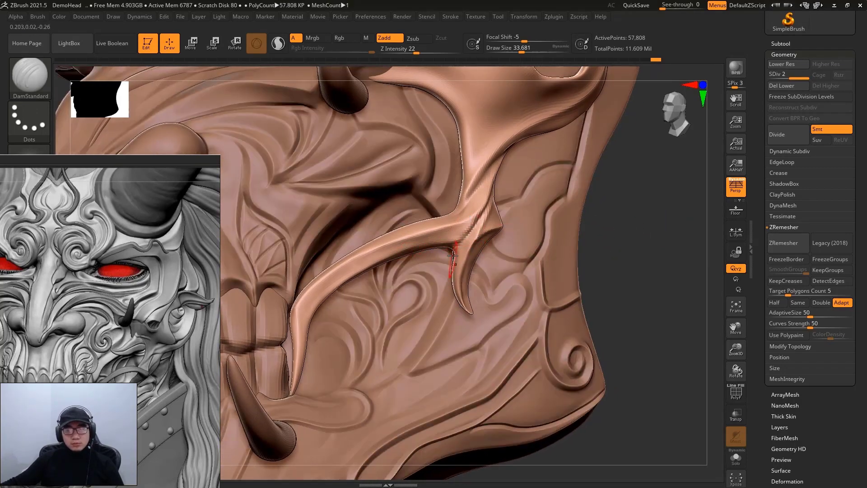
pyautogui.moveTo(584, 235)
pyautogui.mouseDown()
pyautogui.moveTo(592, 237)
pyautogui.moveTo(583, 248)
pyautogui.mouseUp()
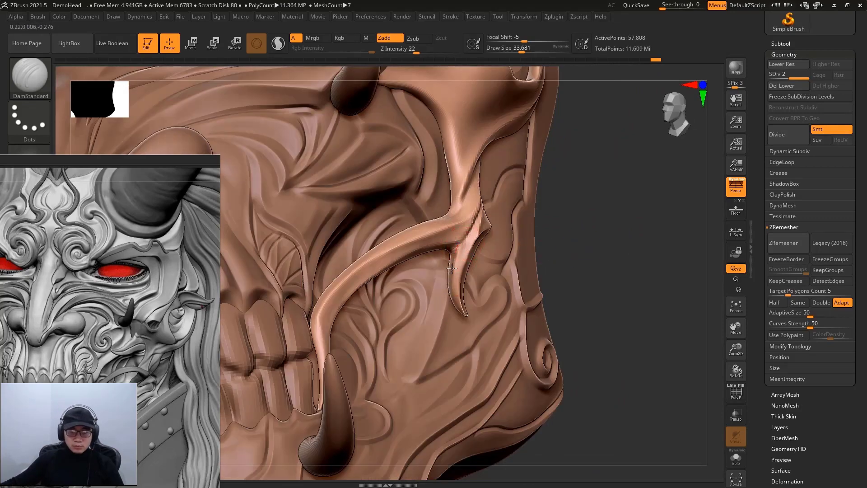
pyautogui.moveTo(530, 277)
pyautogui.mouseDown()
pyautogui.moveTo(614, 244)
pyautogui.moveTo(601, 236)
pyautogui.moveTo(555, 261)
pyautogui.moveTo(581, 261)
pyautogui.moveTo(598, 275)
pyautogui.moveTo(500, 265)
pyautogui.mouseUp()
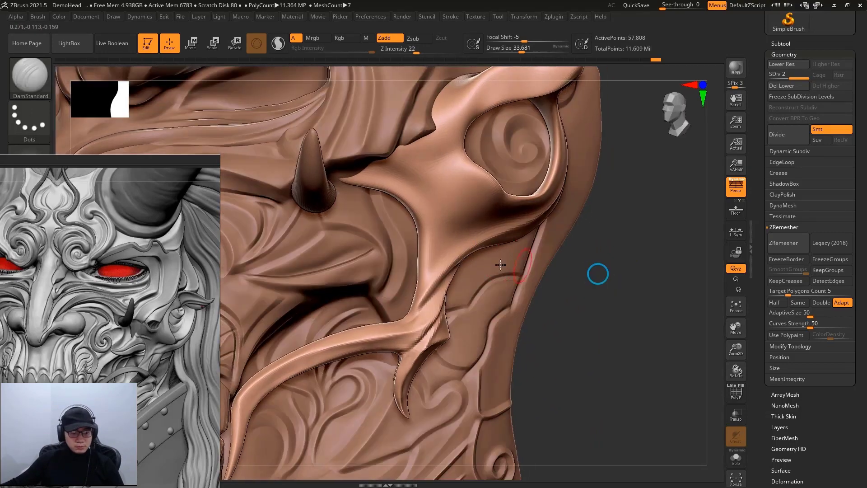
pyautogui.press('space')
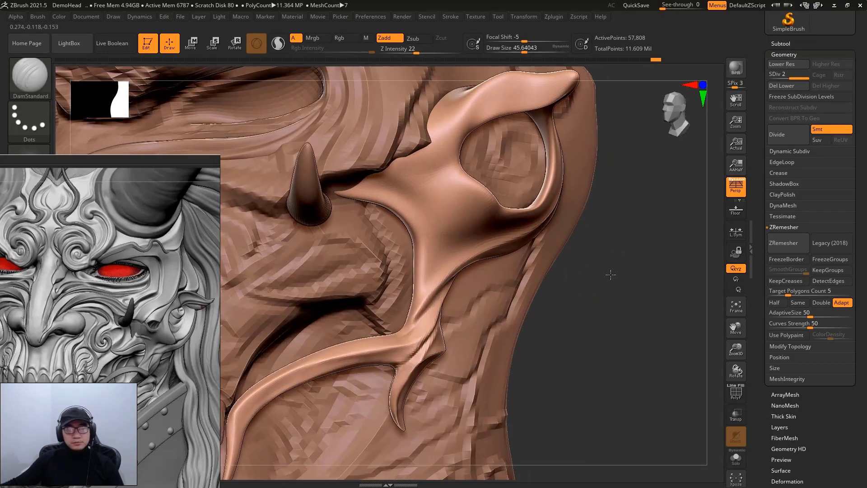
pyautogui.moveTo(601, 261); pyautogui.dragTo(525, 226)
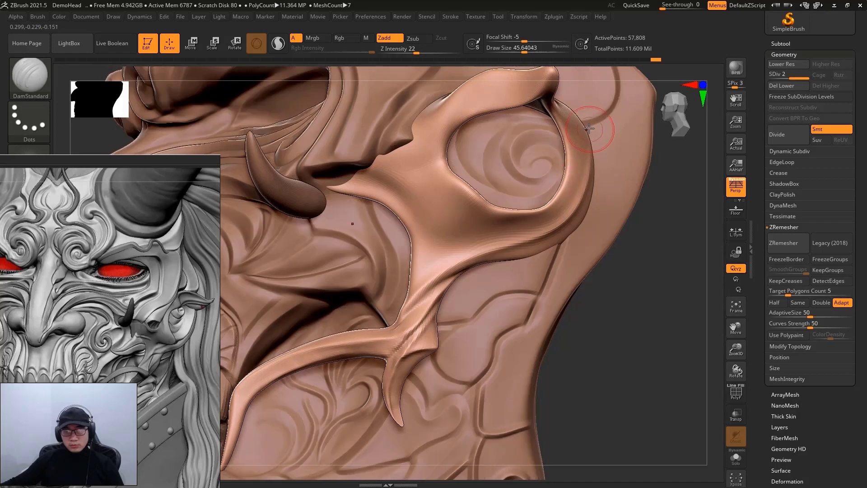
pyautogui.moveTo(603, 147); pyautogui.dragTo(583, 163)
pyautogui.moveTo(579, 110); pyautogui.dragTo(572, 110, button='right')
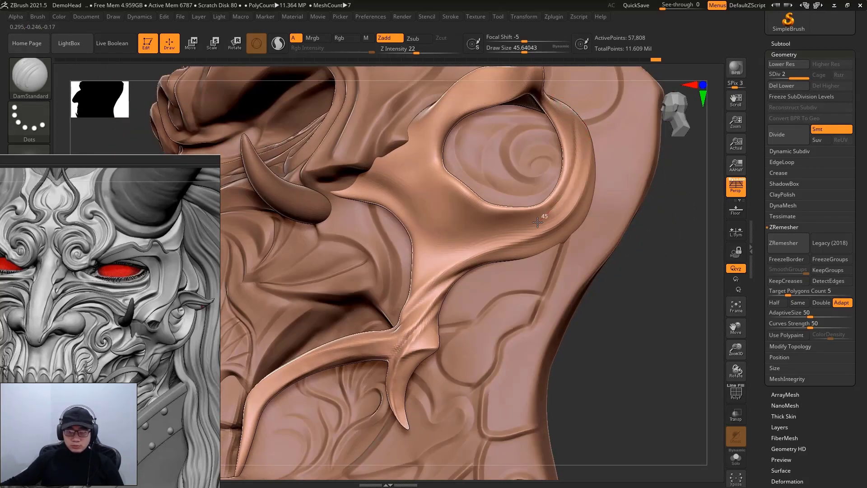
# Raise the subdivision level and orbit to a side view of the pointed ear
pyautogui.press('ctrl')
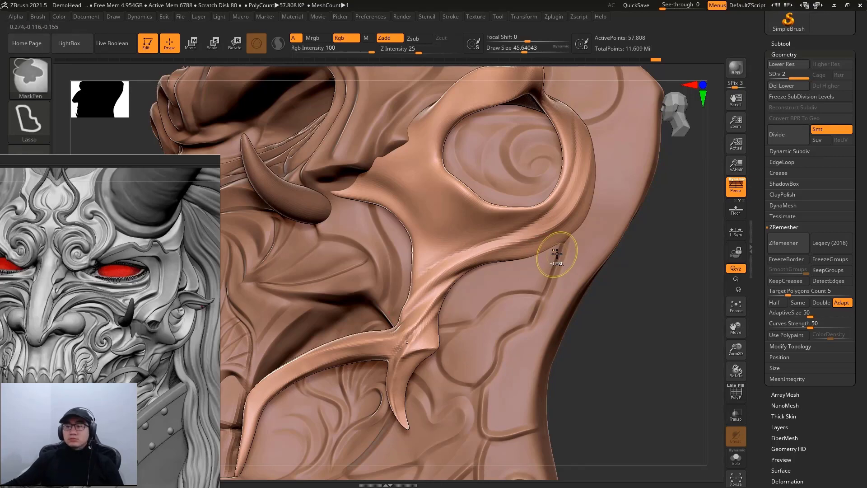
pyautogui.press('d')
pyautogui.moveTo(587, 271)
pyautogui.mouseDown()
pyautogui.moveTo(604, 277)
pyautogui.moveTo(599, 291)
pyautogui.moveTo(483, 232)
pyautogui.mouseUp()
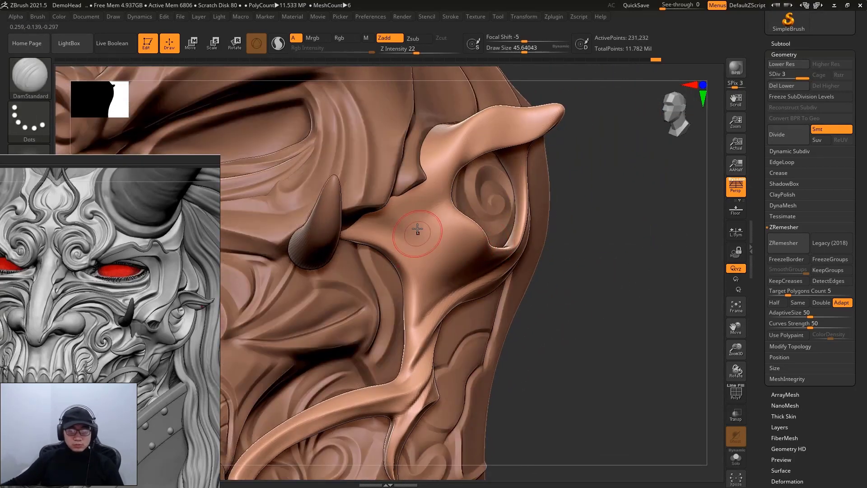
pyautogui.press('space')
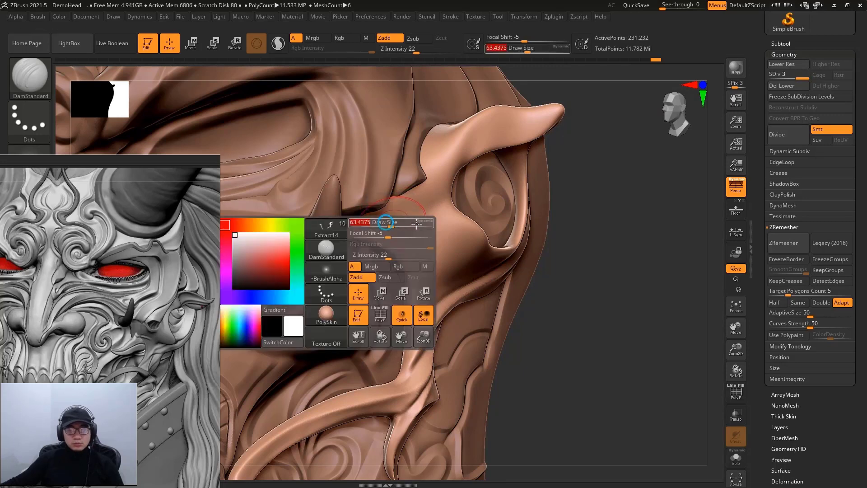
pyautogui.moveTo(612, 191); pyautogui.dragTo(582, 251)
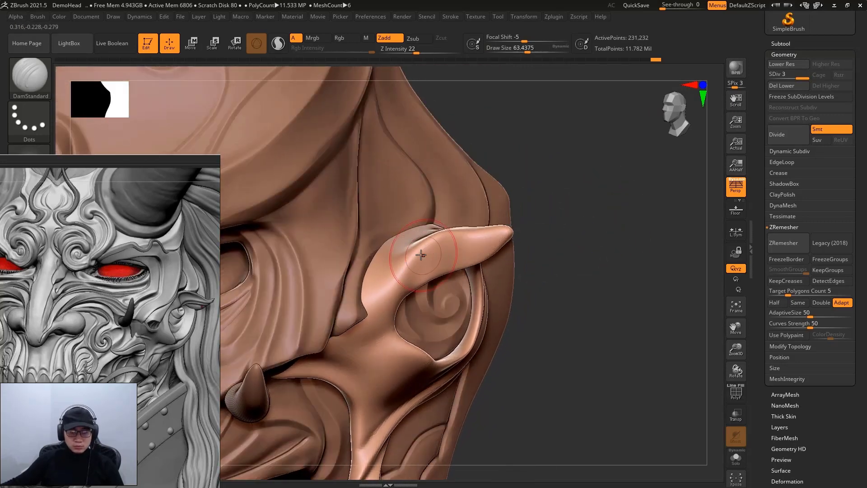
pyautogui.press('space')
pyautogui.moveTo(402, 312); pyautogui.dragTo(383, 314)
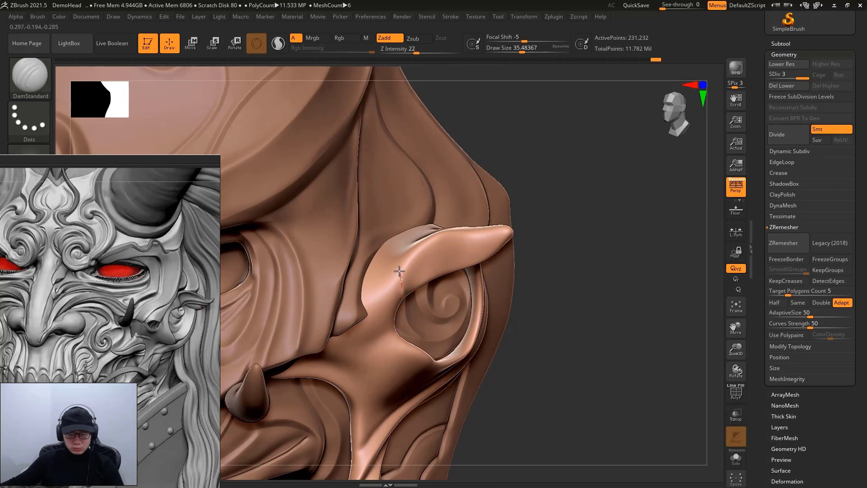
pyautogui.moveTo(573, 239); pyautogui.dragTo(443, 226)
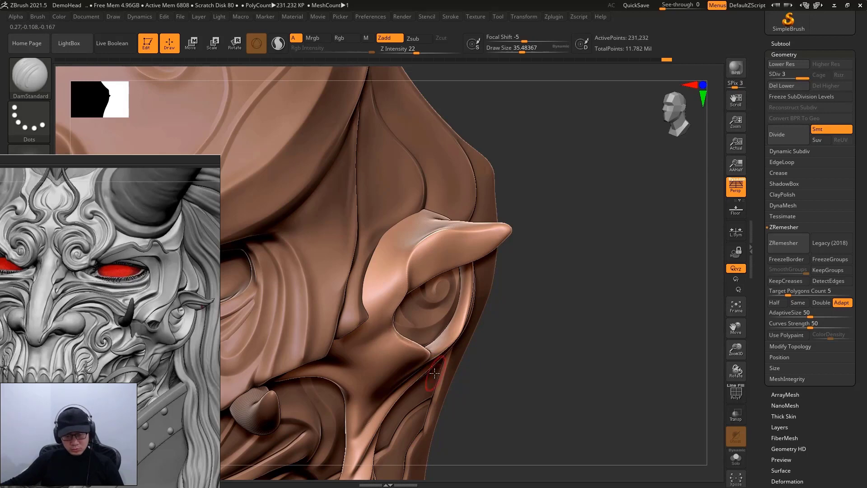
pyautogui.moveTo(542, 316)
pyautogui.mouseDown()
pyautogui.moveTo(524, 254)
pyautogui.moveTo(329, 300)
pyautogui.mouseUp()
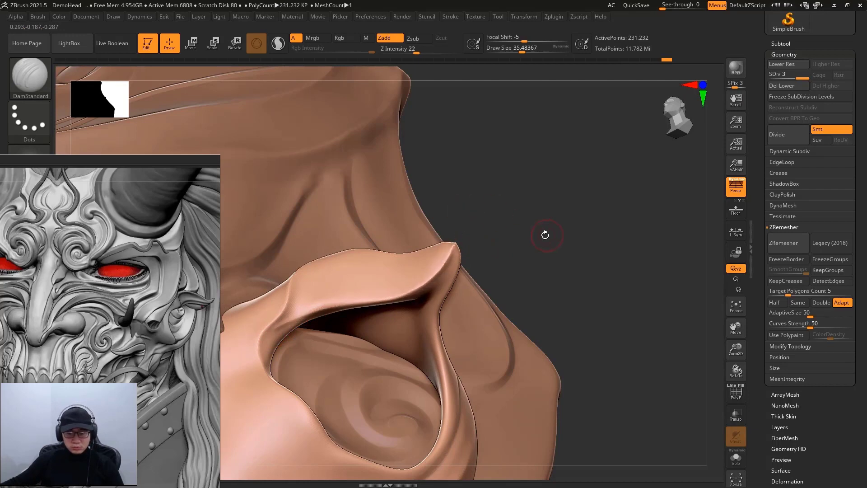
pyautogui.moveTo(544, 234)
pyautogui.mouseDown()
pyautogui.moveTo(515, 252)
pyautogui.moveTo(560, 257)
pyautogui.moveTo(533, 264)
pyautogui.mouseUp()
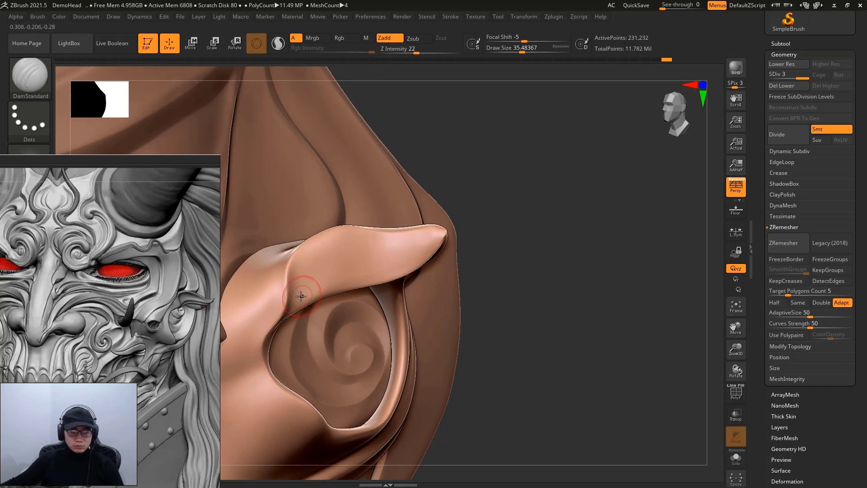
# Carve DamStandard creases along the upper ear rim out toward the tip
pyautogui.moveTo(295, 286); pyautogui.dragTo(378, 238)
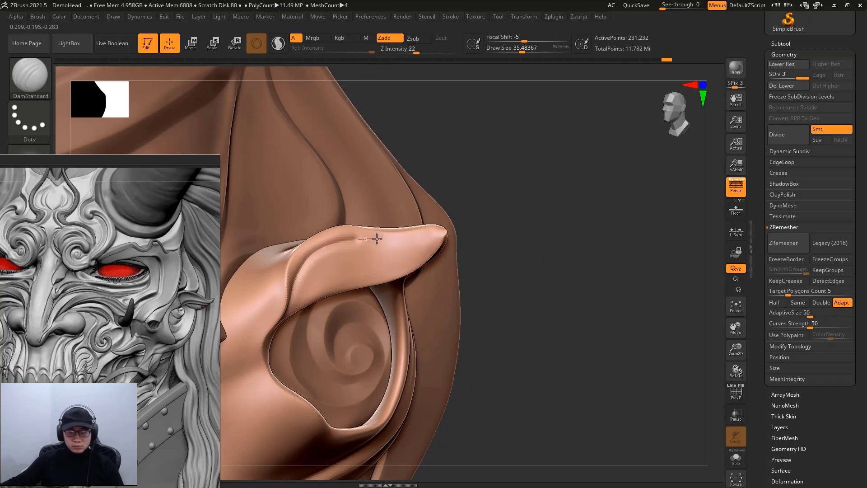
pyautogui.moveTo(430, 240); pyautogui.dragTo(434, 238)
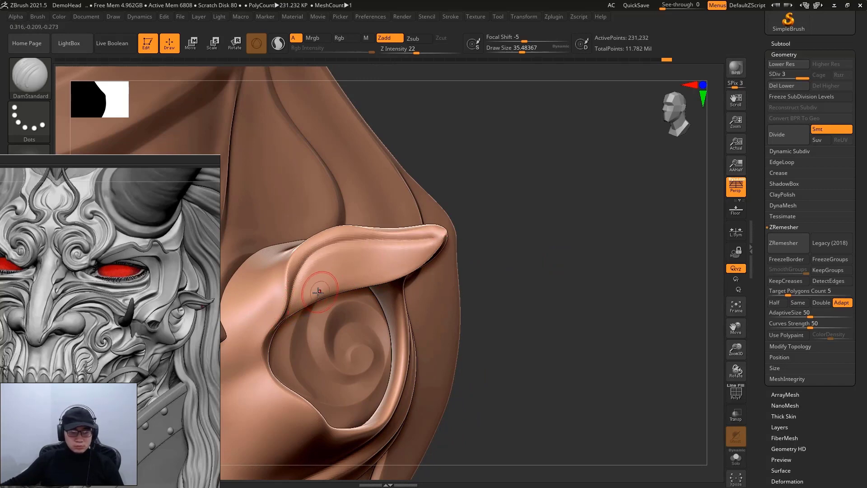
pyautogui.moveTo(334, 281); pyautogui.dragTo(434, 240)
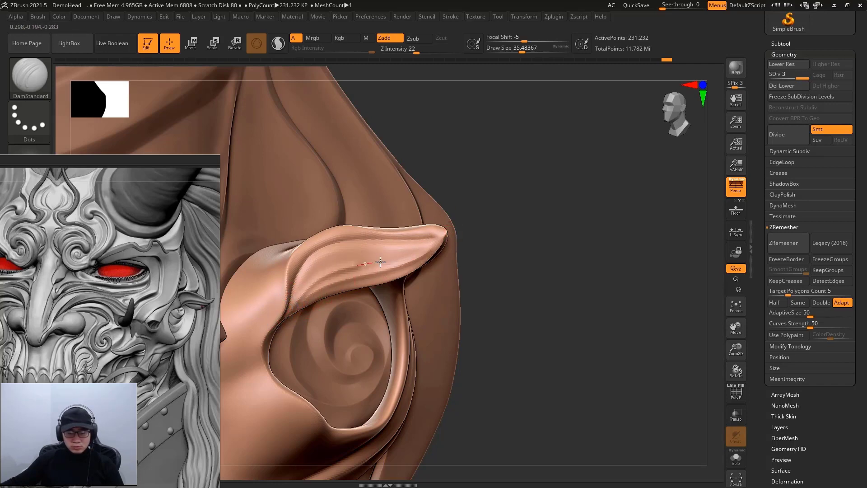
pyautogui.moveTo(380, 262); pyautogui.dragTo(437, 245)
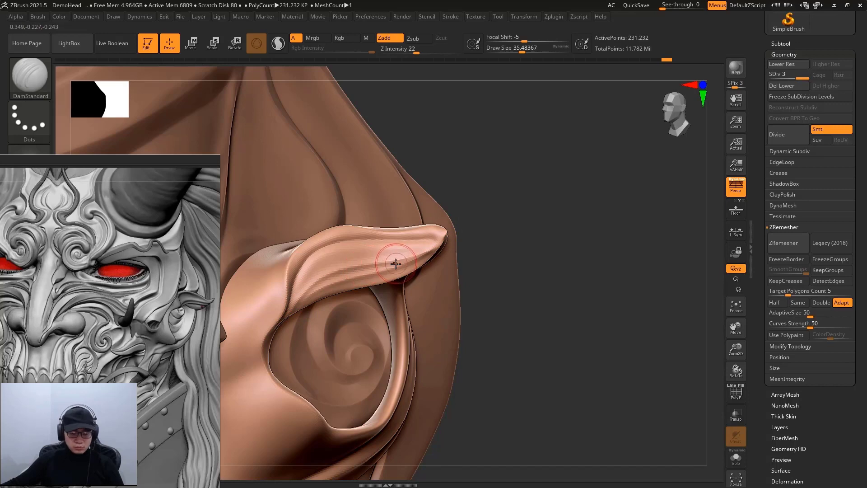
pyautogui.press('b')
pyautogui.press('s')
pyautogui.press('t')
pyautogui.press('space')
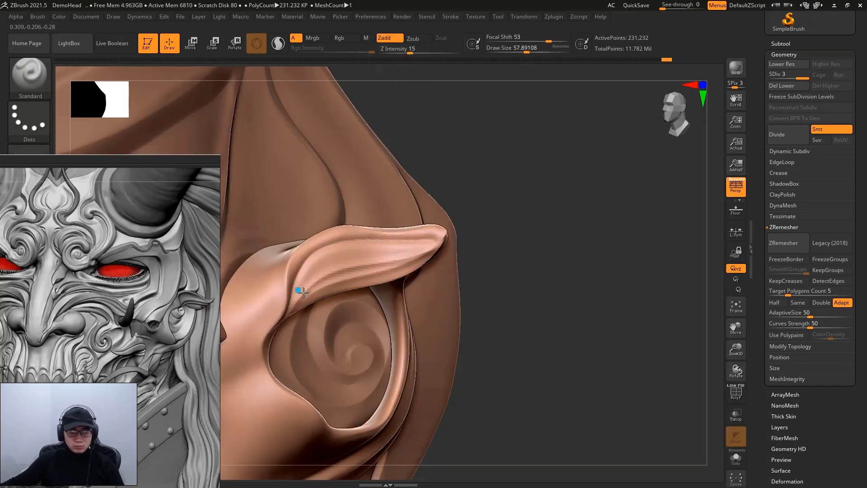
# Lightly build up the upper ear with the Standard brush at sizes around 124 and 66
pyautogui.press('space')
pyautogui.moveTo(332, 262)
pyautogui.mouseDown()
pyautogui.moveTo(343, 264)
pyautogui.moveTo(338, 278)
pyautogui.mouseUp()
pyautogui.press('space')
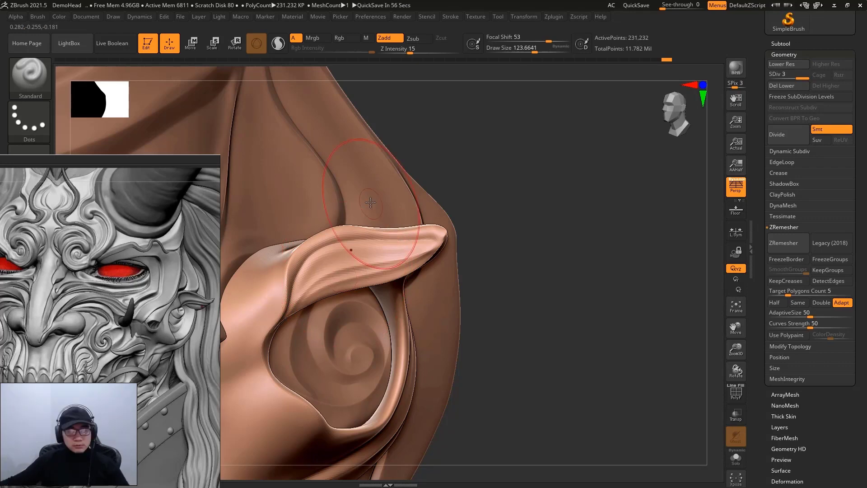
pyautogui.moveTo(340, 277)
pyautogui.mouseDown()
pyautogui.moveTo(333, 255)
pyautogui.moveTo(332, 264)
pyautogui.mouseUp()
pyautogui.press('space')
pyautogui.moveTo(502, 235); pyautogui.dragTo(511, 207)
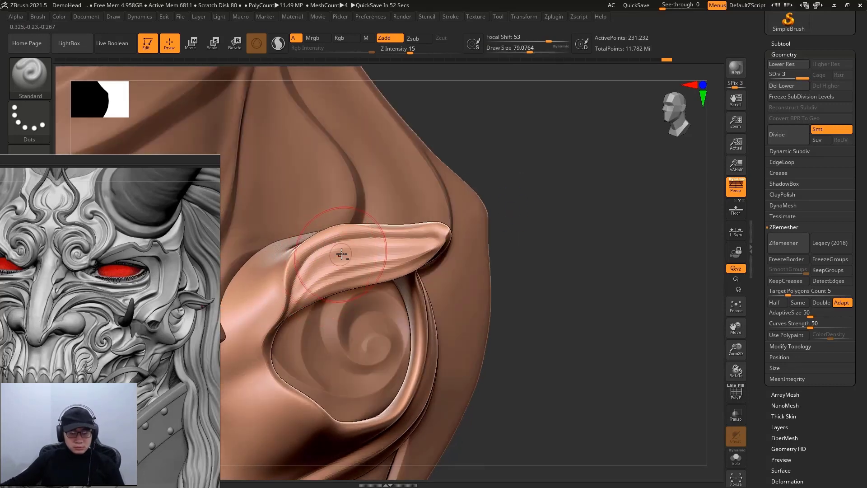
pyautogui.moveTo(348, 265)
pyautogui.mouseDown()
pyautogui.moveTo(391, 252)
pyautogui.moveTo(312, 277)
pyautogui.mouseUp()
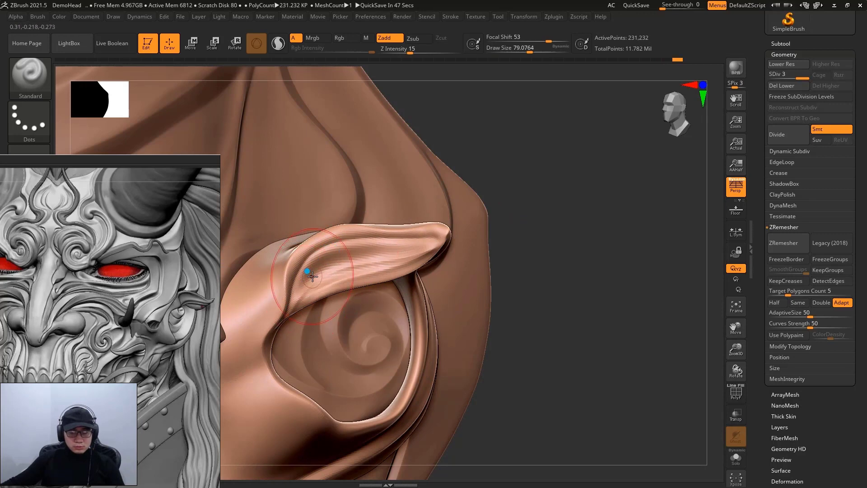
pyautogui.moveTo(548, 226); pyautogui.dragTo(496, 227)
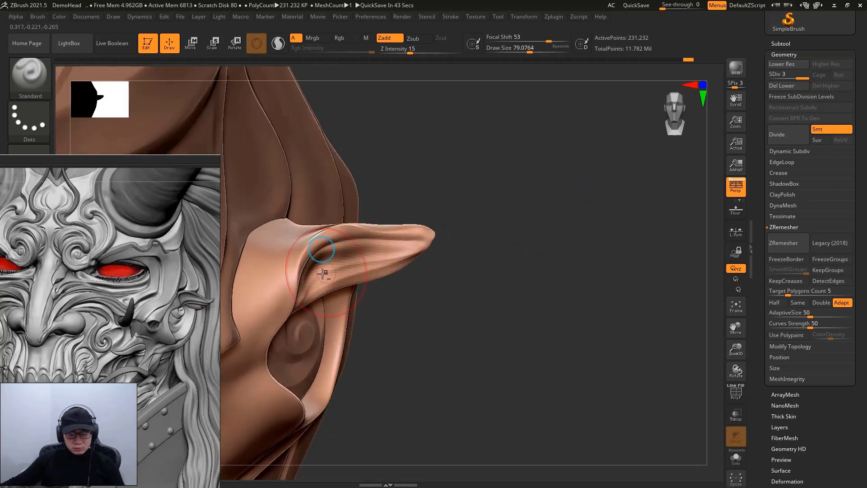
pyautogui.moveTo(496, 236)
pyautogui.mouseDown()
pyautogui.moveTo(472, 254)
pyautogui.moveTo(429, 248)
pyautogui.mouseUp()
# Switch to the Move brush and set its Draw Size to about 144
pyautogui.press('b')
pyautogui.press('m')
pyautogui.press('v')
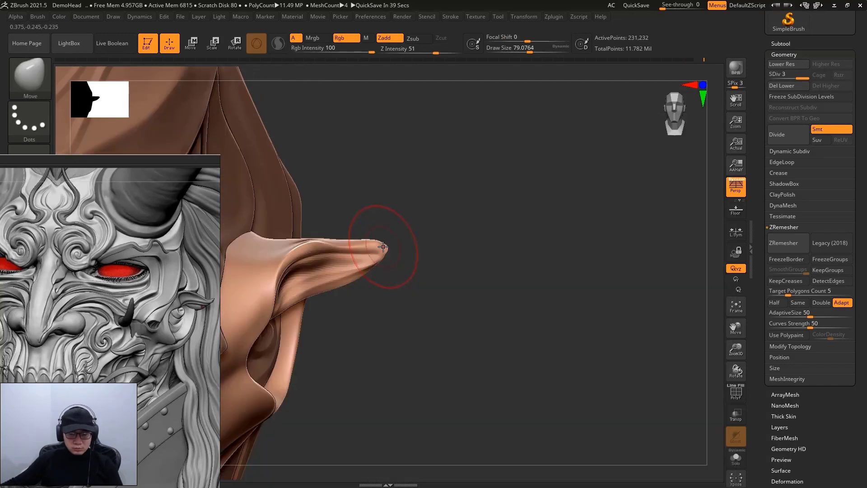
pyautogui.press('space')
pyautogui.press('space')
pyautogui.moveTo(393, 244); pyautogui.dragTo(385, 241)
pyautogui.press('space')
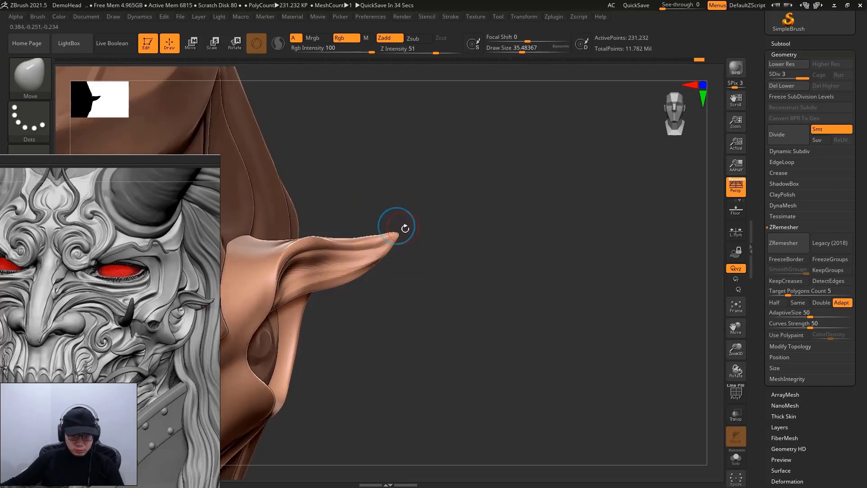
pyautogui.press('space')
pyautogui.moveTo(393, 243)
pyautogui.mouseDown()
pyautogui.moveTo(408, 243)
pyautogui.moveTo(358, 244)
pyautogui.moveTo(375, 274)
pyautogui.moveTo(300, 297)
pyautogui.mouseUp()
# Pull the ear tip outward from several angles, reducing the brush to about 90, then 76
pyautogui.press('space')
pyautogui.press('space')
pyautogui.press('space')
pyautogui.moveTo(305, 298); pyautogui.dragTo(325, 302, button='right')
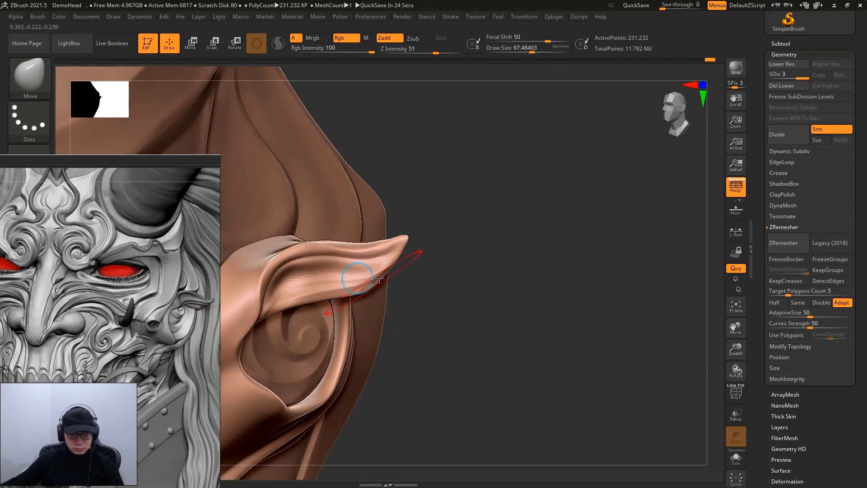
pyautogui.press('space')
pyautogui.moveTo(357, 281); pyautogui.dragTo(351, 281)
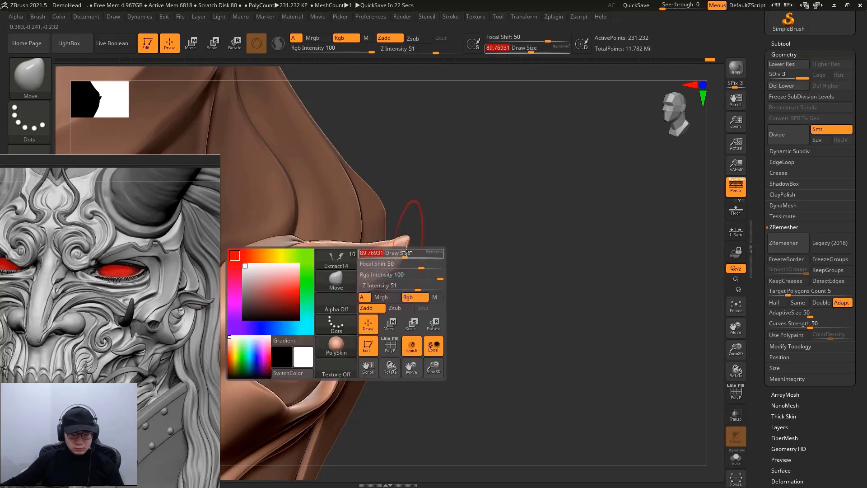
pyautogui.moveTo(453, 254)
pyautogui.mouseDown(button='right')
pyautogui.moveTo(532, 248)
pyautogui.moveTo(475, 262)
pyautogui.moveTo(495, 241)
pyautogui.moveTo(685, 258)
pyautogui.mouseUp(button='right')
pyautogui.press('space')
pyautogui.moveTo(459, 230); pyautogui.dragTo(457, 242)
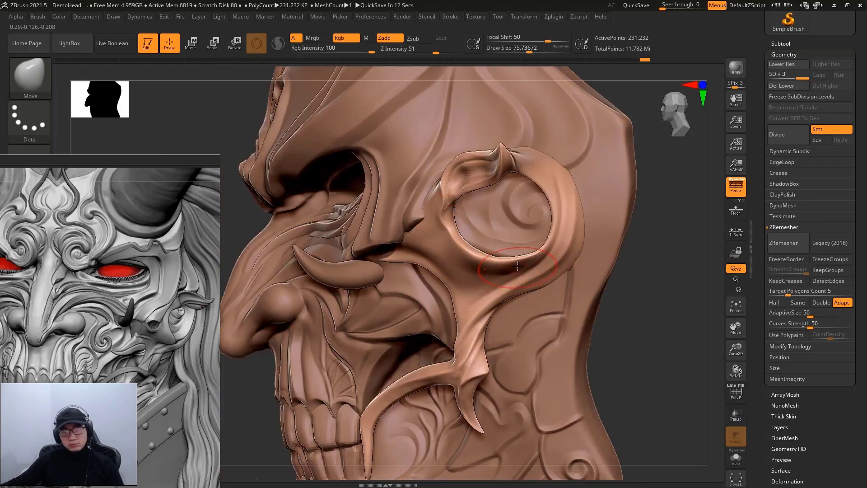
pyautogui.press('space')
# Curl the ear tip upward, with brush sizes from about 172 down to 43
pyautogui.moveTo(534, 184); pyautogui.dragTo(549, 186)
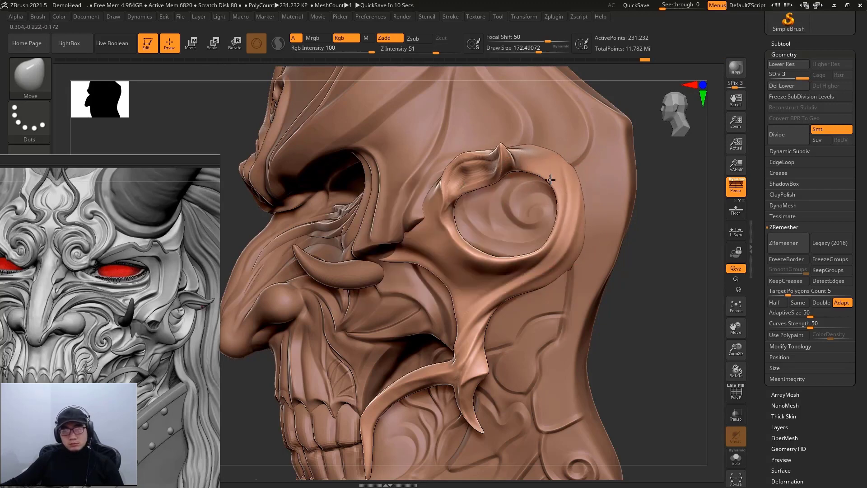
pyautogui.press('space')
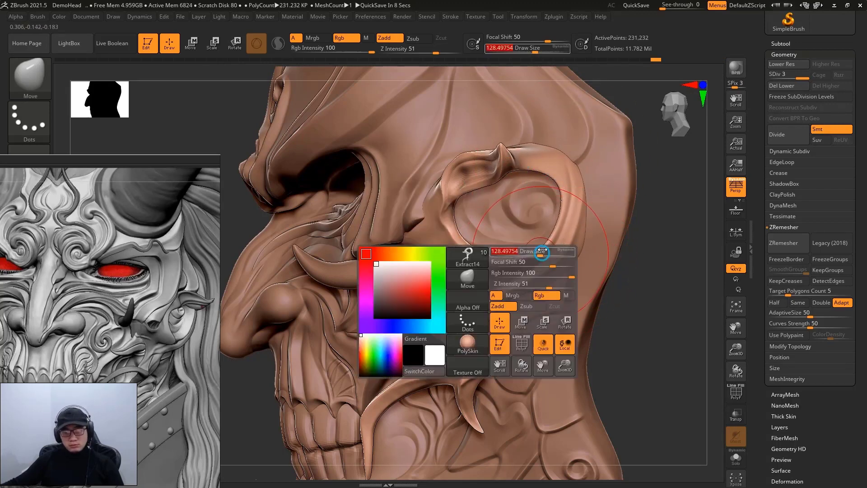
pyautogui.moveTo(544, 252); pyautogui.dragTo(537, 252)
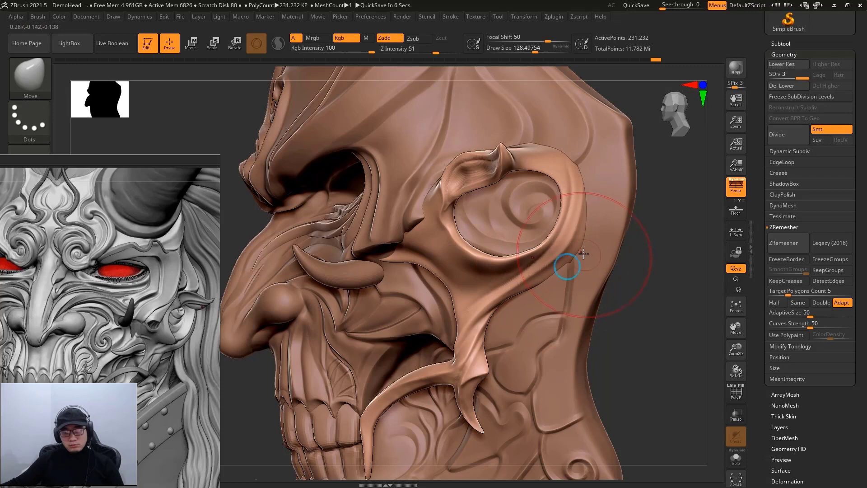
pyautogui.press('ctrl')
pyautogui.moveTo(659, 262)
pyautogui.mouseDown()
pyautogui.moveTo(653, 290)
pyautogui.moveTo(687, 271)
pyautogui.moveTo(610, 268)
pyautogui.moveTo(587, 289)
pyautogui.mouseUp()
pyautogui.press('space')
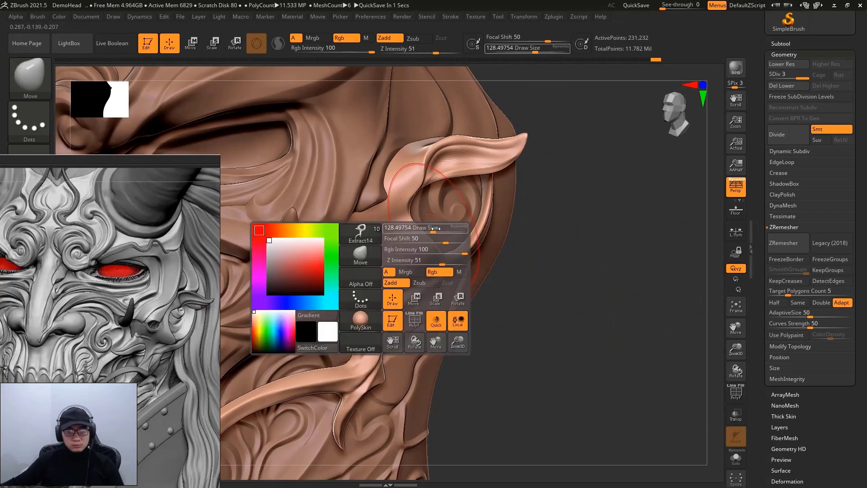
pyautogui.moveTo(422, 230); pyautogui.dragTo(408, 230)
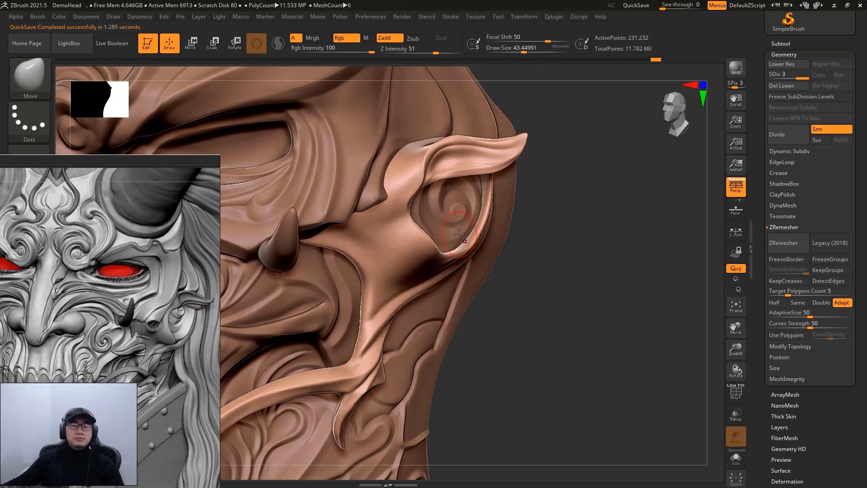
# With DamStandard, carve two creases from the ear's front edge and base down the cheek
pyautogui.press('b')
pyautogui.press('d')
pyautogui.press('s')
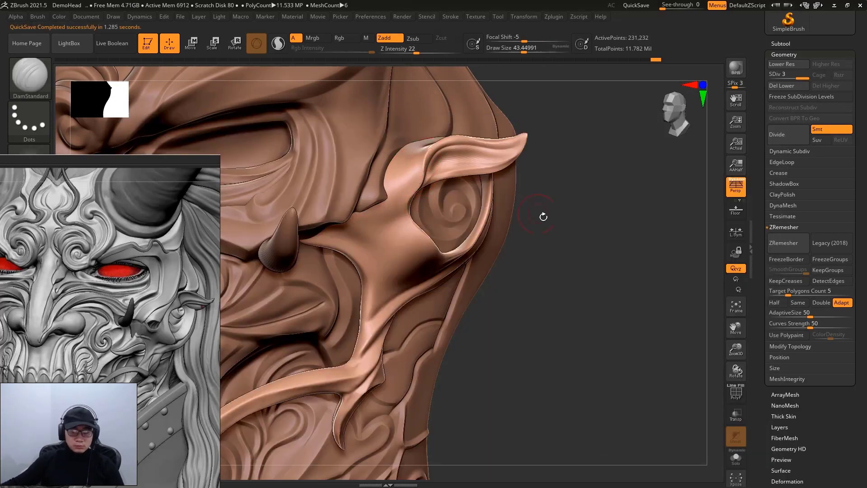
pyautogui.moveTo(548, 215)
pyautogui.mouseDown()
pyautogui.moveTo(451, 167)
pyautogui.moveTo(410, 240)
pyautogui.mouseUp()
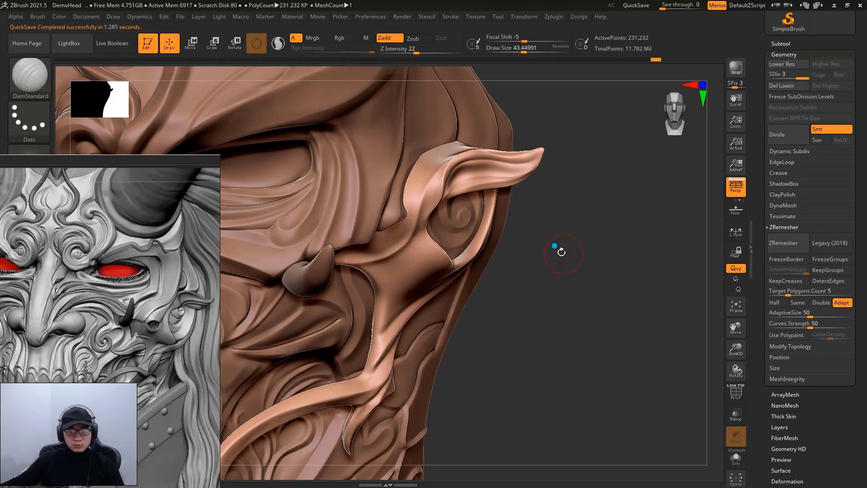
pyautogui.moveTo(556, 248); pyautogui.dragTo(609, 254)
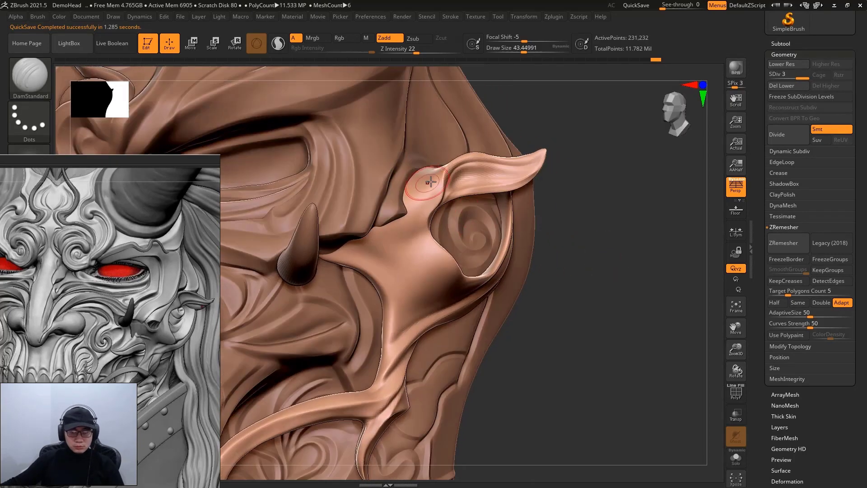
pyautogui.moveTo(431, 174); pyautogui.dragTo(358, 251)
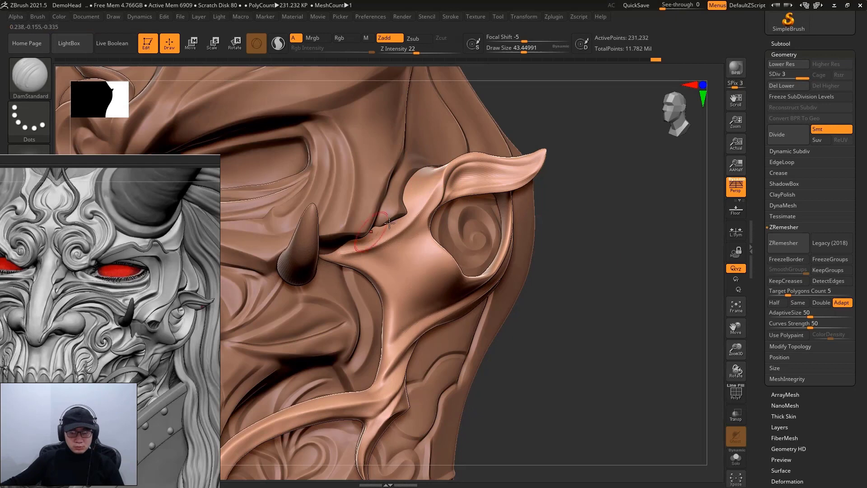
pyautogui.moveTo(433, 199); pyautogui.dragTo(327, 250)
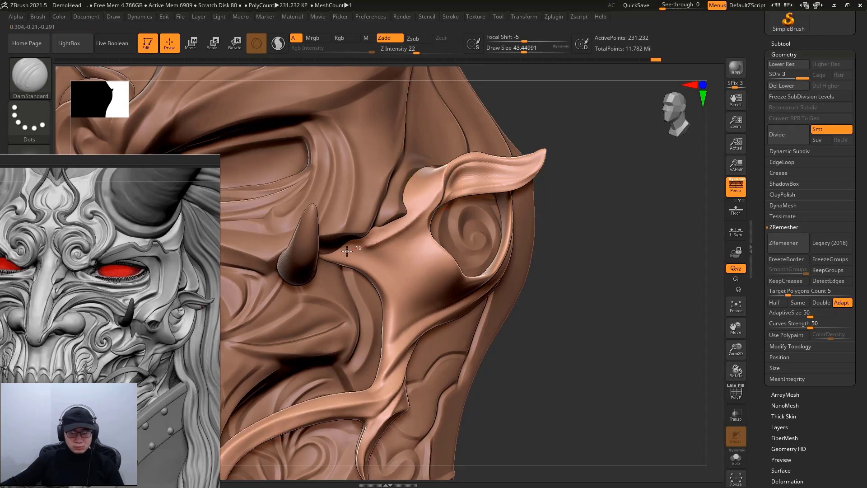
# Carve another crease down from the ear base and step up to subdivision level 4
pyautogui.moveTo(553, 252)
pyautogui.mouseDown()
pyautogui.moveTo(548, 242)
pyautogui.moveTo(612, 236)
pyautogui.mouseUp()
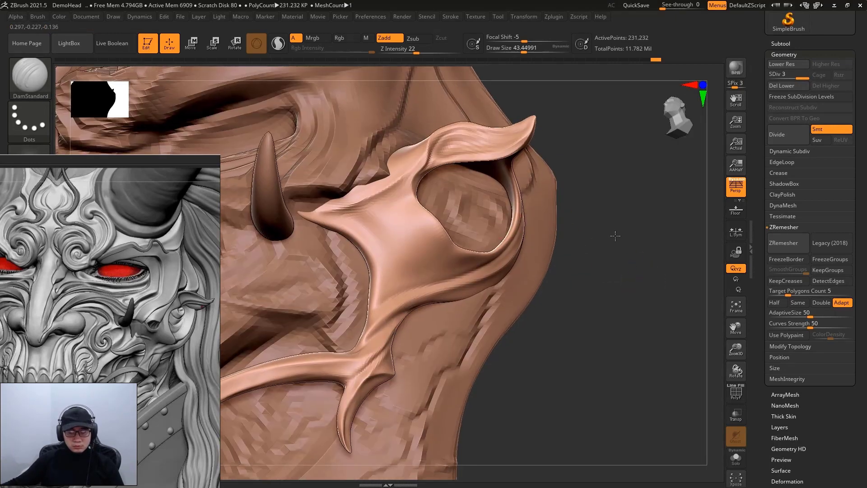
pyautogui.moveTo(408, 183); pyautogui.dragTo(418, 263)
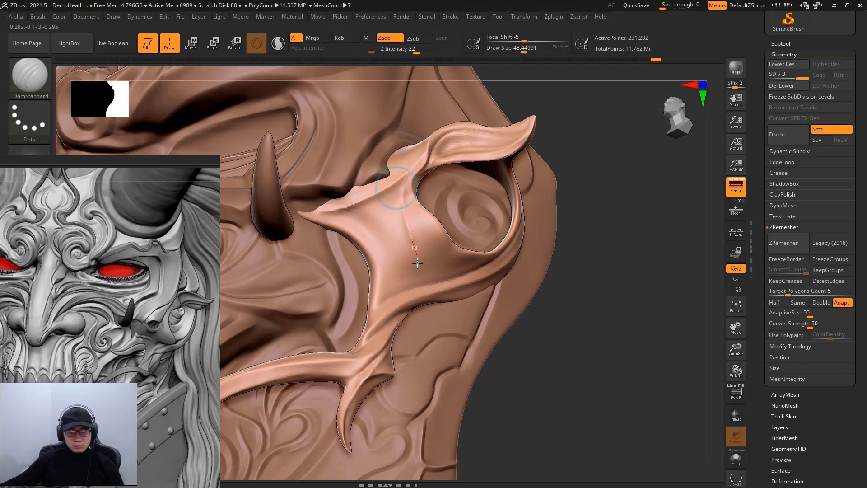
pyautogui.moveTo(618, 267)
pyautogui.mouseDown()
pyautogui.moveTo(576, 254)
pyautogui.moveTo(561, 262)
pyautogui.moveTo(594, 283)
pyautogui.moveTo(552, 296)
pyautogui.moveTo(370, 196)
pyautogui.mouseUp()
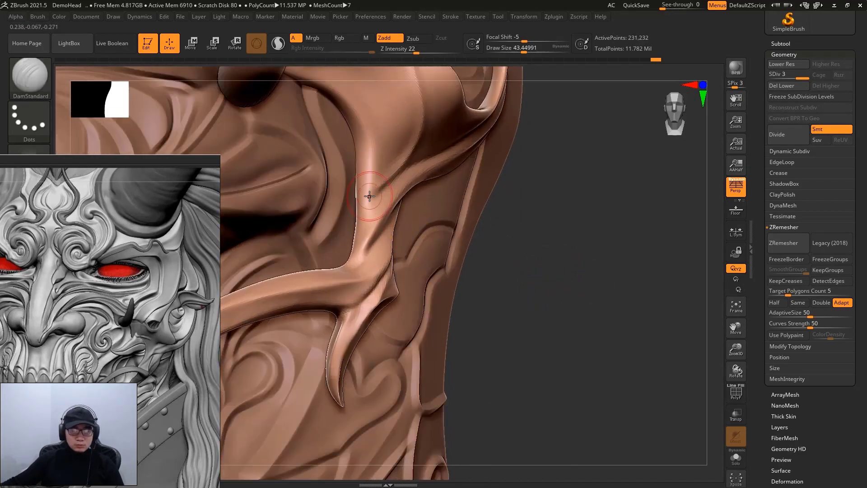
pyautogui.press('d')
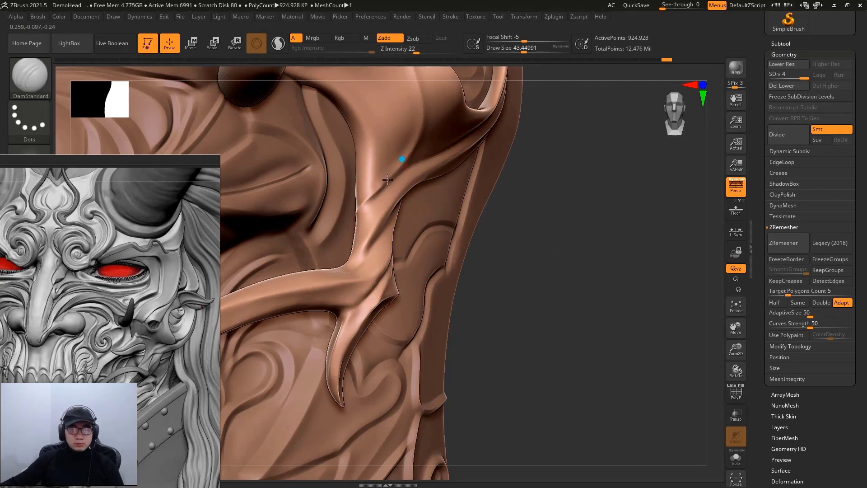
# Carve a crease down the cheek ridge and inspect it from several angles
pyautogui.moveTo(387, 179); pyautogui.dragTo(351, 230)
pyautogui.moveTo(517, 207); pyautogui.dragTo(454, 157)
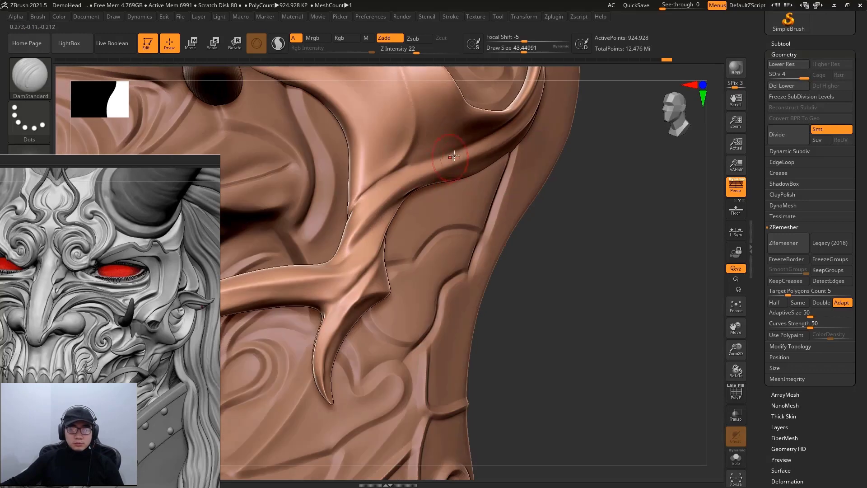
pyautogui.moveTo(559, 207); pyautogui.dragTo(556, 201)
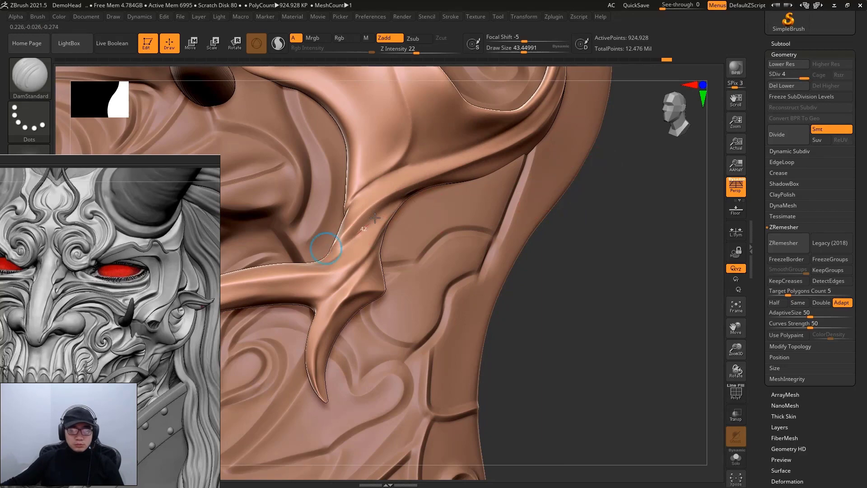
pyautogui.moveTo(559, 221); pyautogui.dragTo(486, 252)
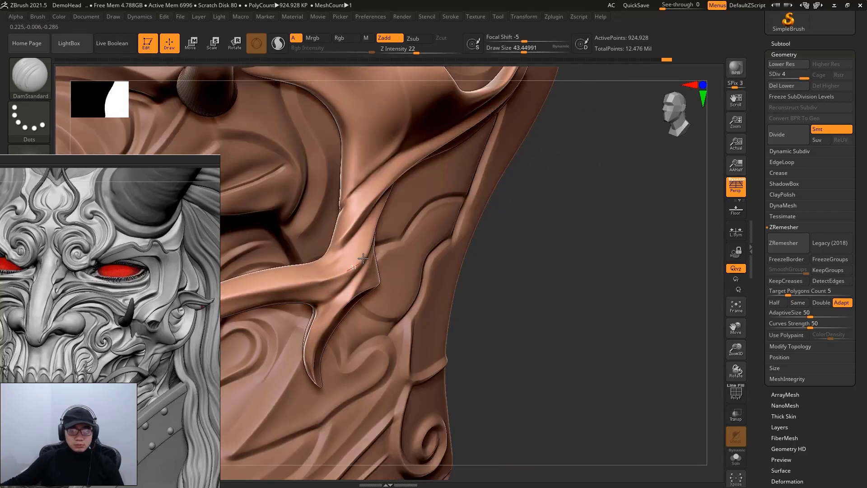
pyautogui.moveTo(538, 225); pyautogui.dragTo(433, 285)
pyautogui.keyDown('alt'); pyautogui.moveTo(409, 254); pyautogui.dragTo(433, 178); pyautogui.keyUp('alt')
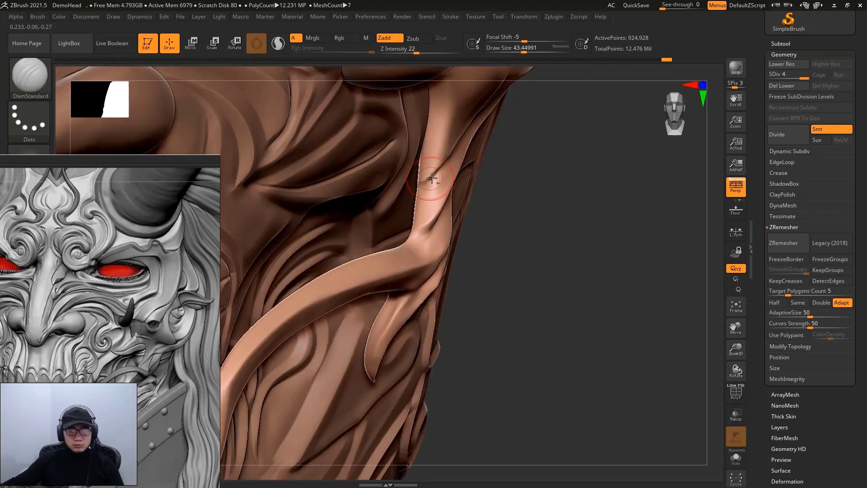
# Isolate the tendril piece in Solo mode, then frame and show the whole mask again
pyautogui.hotkey('ctrl', 'shift', 's')
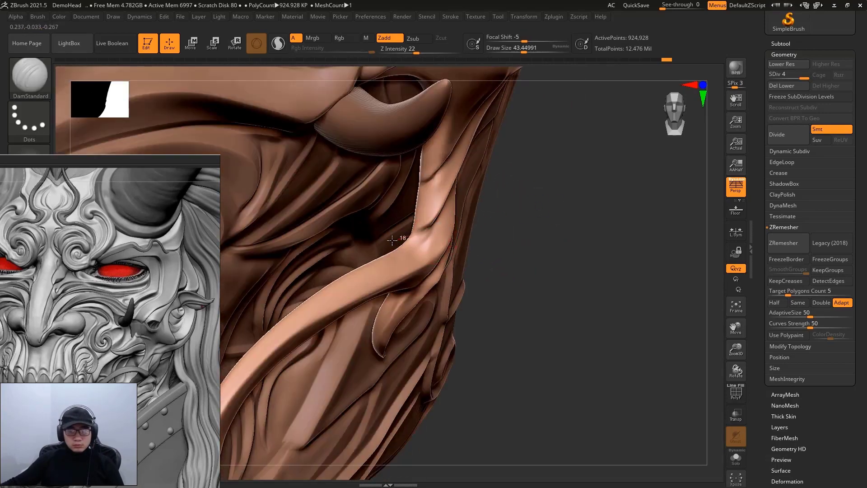
pyautogui.moveTo(532, 242)
pyautogui.mouseDown()
pyautogui.moveTo(503, 242)
pyautogui.moveTo(541, 237)
pyautogui.moveTo(529, 243)
pyautogui.mouseUp()
pyautogui.hotkey('ctrl', 'shift', 's')
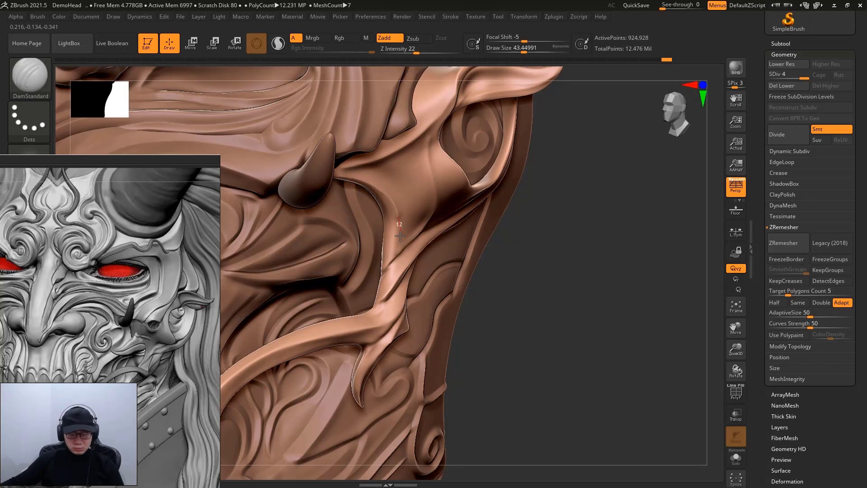
pyautogui.hotkey('ctrl', 'shift', 's')
pyautogui.moveTo(355, 323)
pyautogui.mouseDown()
pyautogui.moveTo(527, 252)
pyautogui.moveTo(573, 244)
pyautogui.moveTo(568, 259)
pyautogui.moveTo(575, 199)
pyautogui.moveTo(618, 266)
pyautogui.mouseUp()
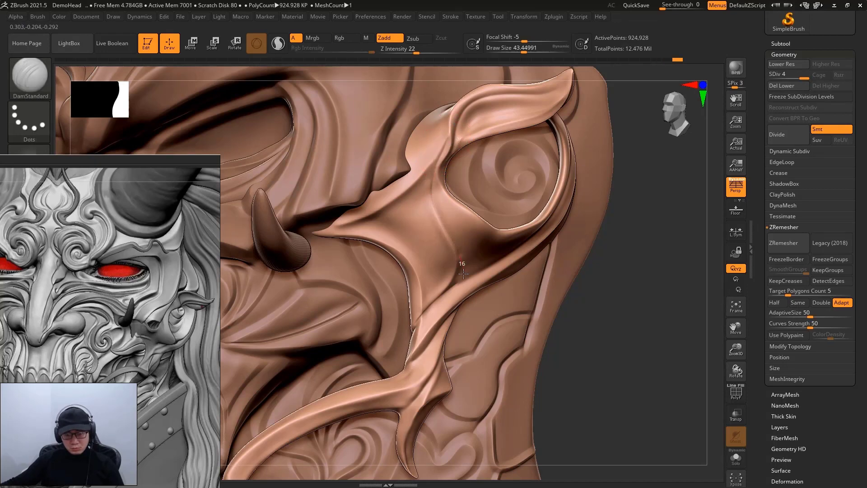
pyautogui.press('f')
pyautogui.moveTo(583, 285); pyautogui.dragTo(570, 280)
pyautogui.press('-')
pyautogui.press('-')
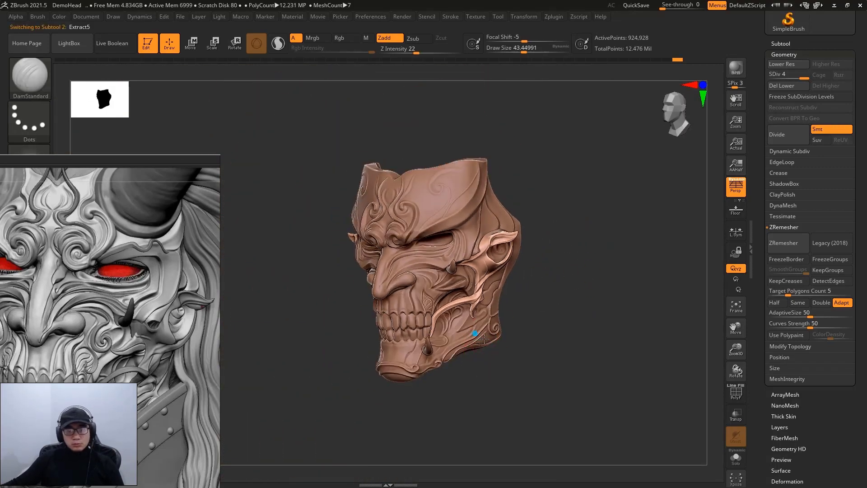
# Select the Extract14 cheek tendril and switch to an enlarged Move brush
pyautogui.moveTo(519, 325); pyautogui.dragTo(561, 314)
pyautogui.press('d')
pyautogui.press('d')
pyautogui.press('+')
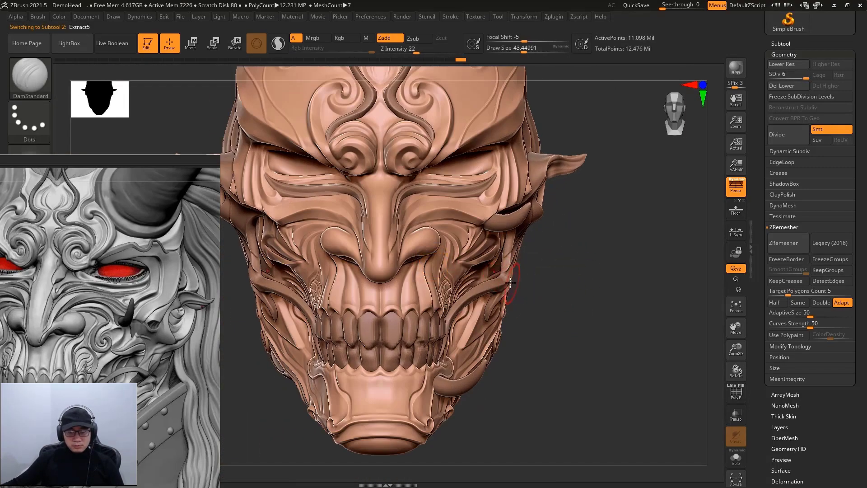
pyautogui.moveTo(564, 283); pyautogui.dragTo(518, 253)
pyautogui.keyDown('alt'); pyautogui.click(544, 259); pyautogui.keyUp('alt')
pyautogui.press('b')
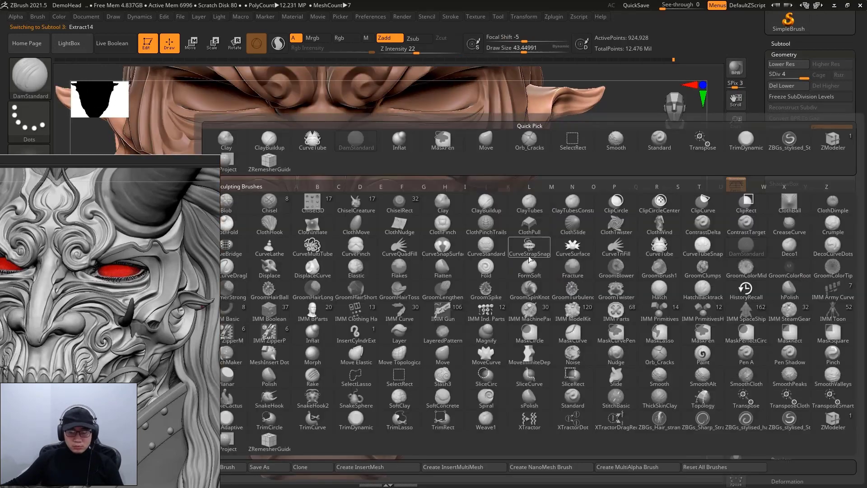
pyautogui.press('m')
pyautogui.press('v')
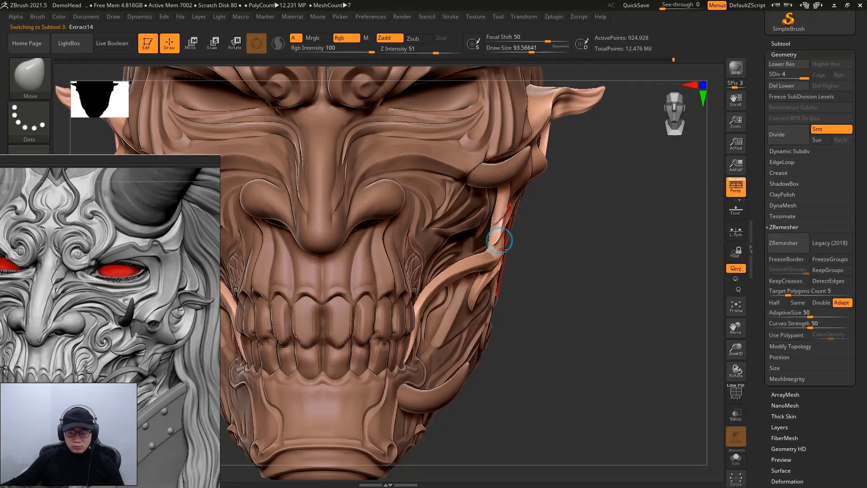
pyautogui.press('s')
pyautogui.click(498, 255)
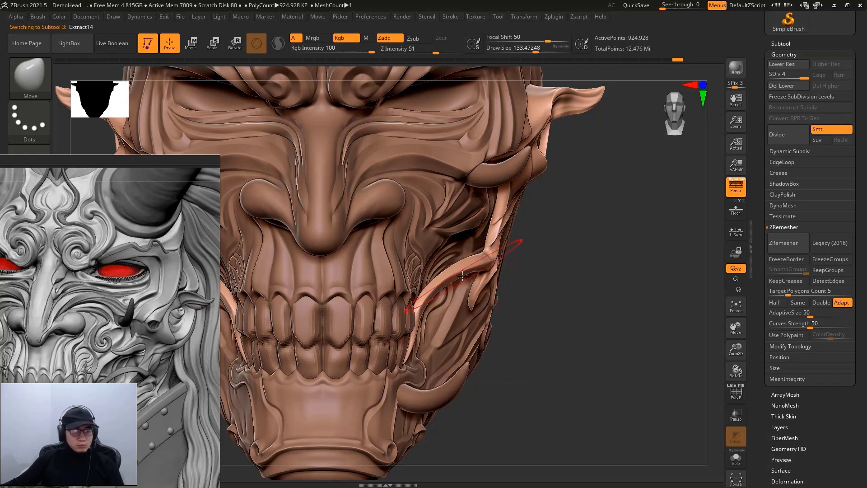
# Drag the tendril branch into a smoother curve down along the jaw
pyautogui.moveTo(552, 270); pyautogui.dragTo(450, 266)
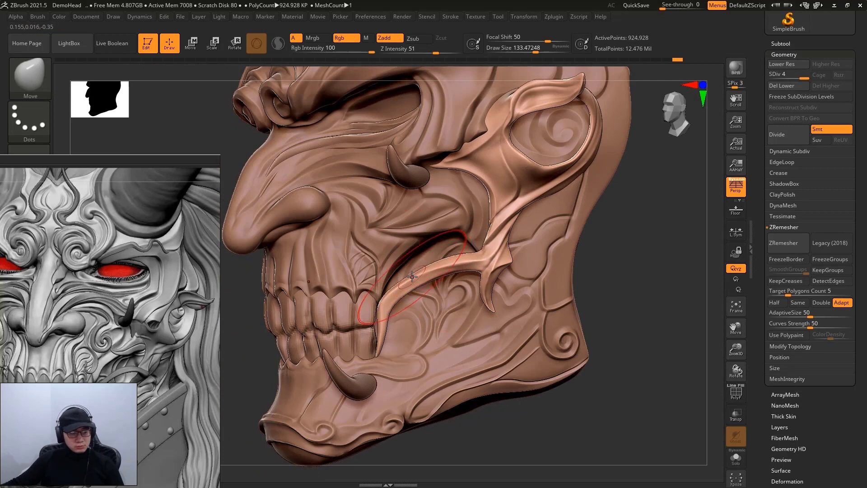
pyautogui.press('space')
pyautogui.moveTo(450, 262); pyautogui.dragTo(401, 281)
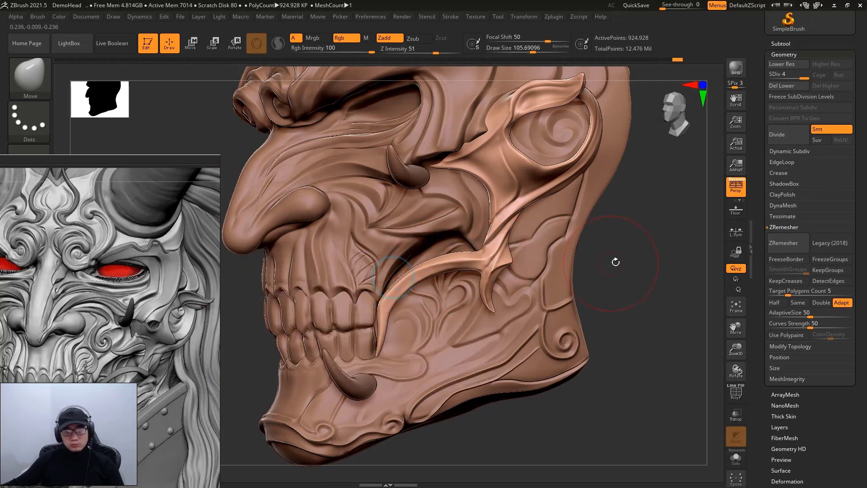
pyautogui.moveTo(615, 262); pyautogui.dragTo(605, 247)
pyautogui.keyDown('alt'); pyautogui.moveTo(531, 275); pyautogui.dragTo(548, 269); pyautogui.keyUp('alt')
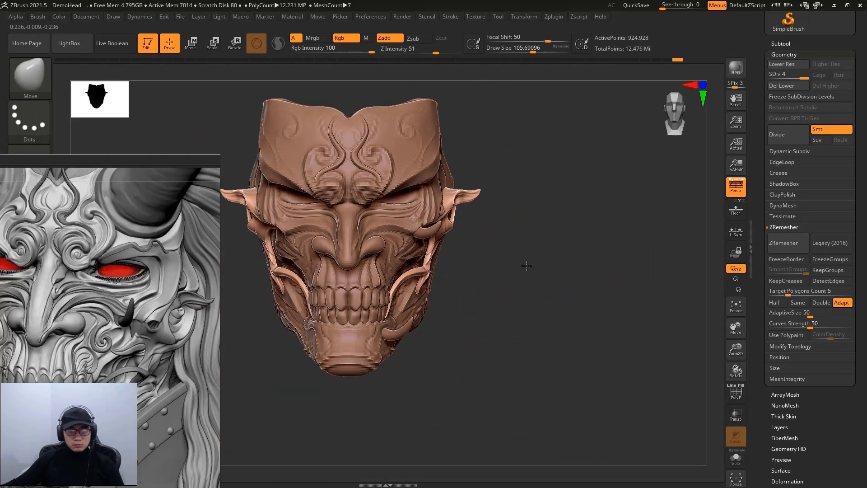
# Mirror the lower jaw tusk to the other side with SubTool Master > Mirror
pyautogui.keyDown('ctrl'); pyautogui.moveTo(515, 271); pyautogui.dragTo(480, 294, button='right'); pyautogui.keyUp('ctrl')
pyautogui.keyDown('alt'); pyautogui.click(414, 346); pyautogui.keyUp('alt')
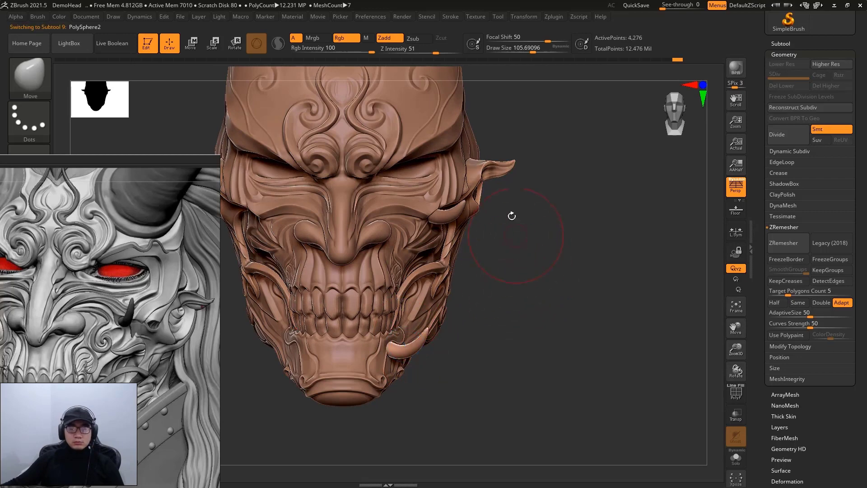
pyautogui.click(553, 17)
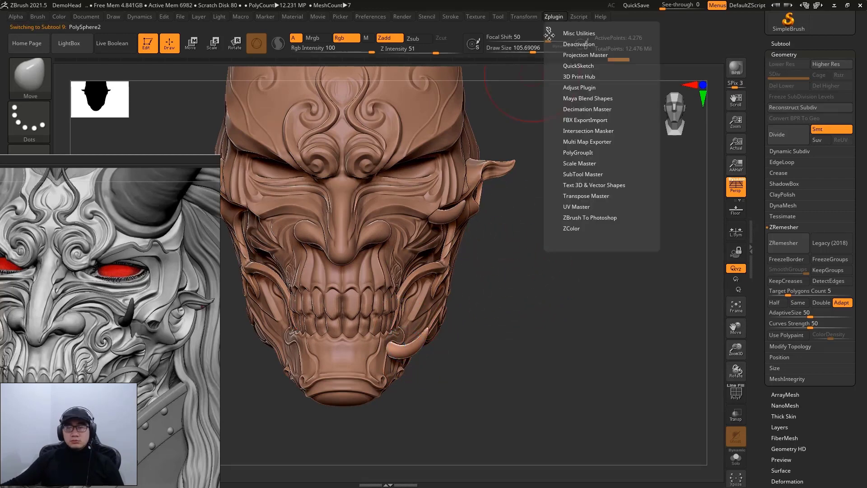
pyautogui.click(578, 174)
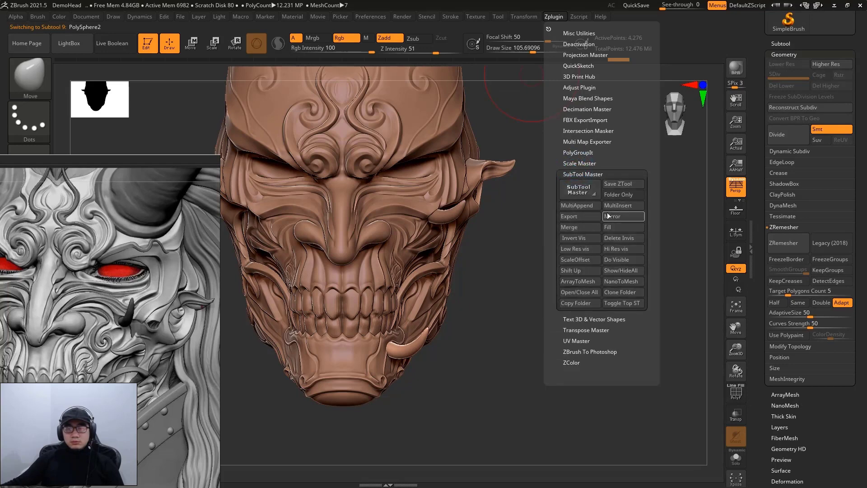
pyautogui.click(608, 216)
pyautogui.click(384, 230)
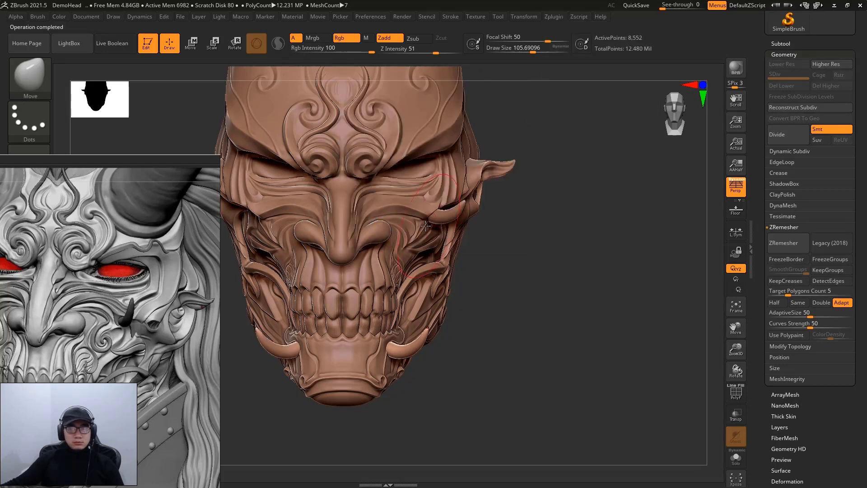
# Mirror the cheek horn to the other side with SubTool Master > Mirror
pyautogui.keyDown('alt'); pyautogui.click(502, 165); pyautogui.keyUp('alt')
pyautogui.click(552, 17)
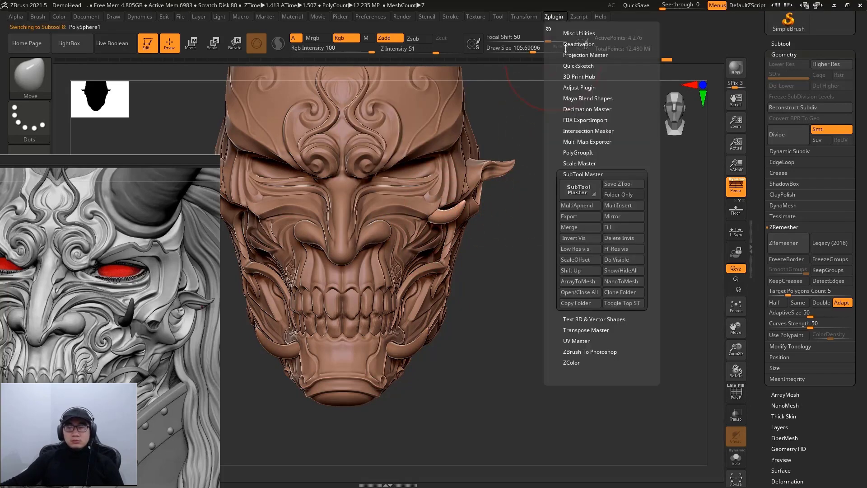
pyautogui.click(616, 217)
pyautogui.click(384, 230)
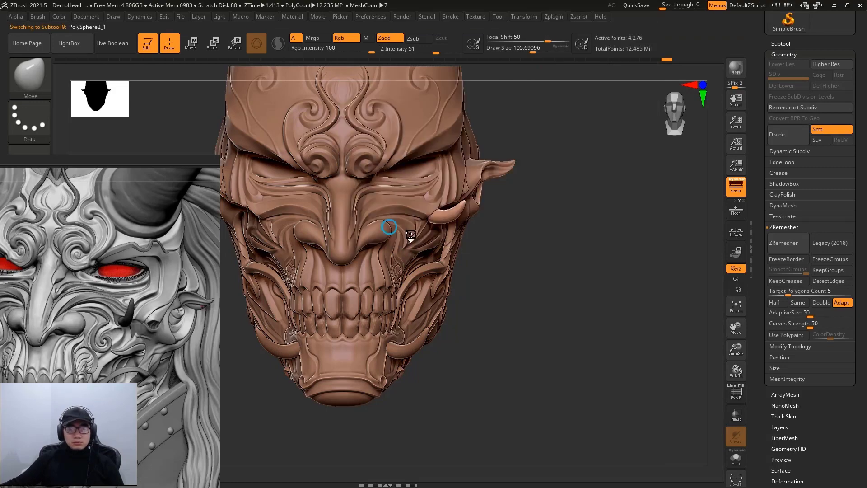
pyautogui.moveTo(548, 203)
pyautogui.mouseDown()
pyautogui.moveTo(576, 227)
pyautogui.moveTo(556, 242)
pyautogui.moveTo(530, 229)
pyautogui.moveTo(535, 223)
pyautogui.mouseUp()
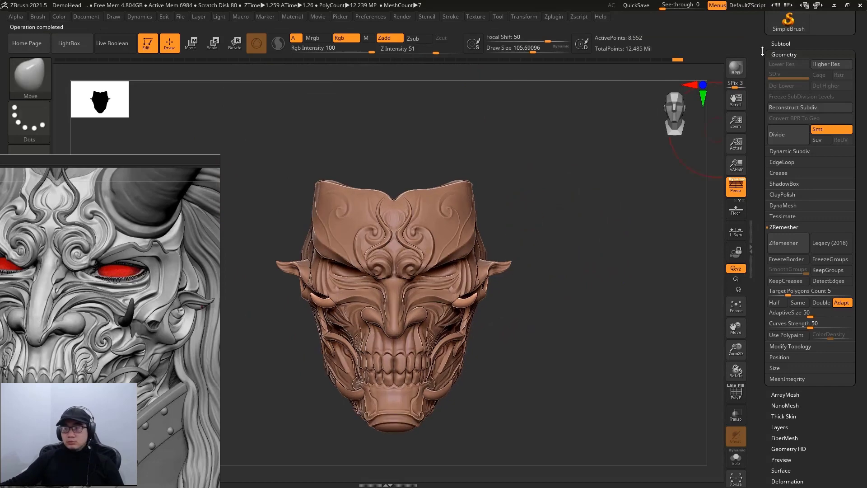
pyautogui.click(781, 43)
pyautogui.click(801, 304)
pyautogui.moveTo(562, 281)
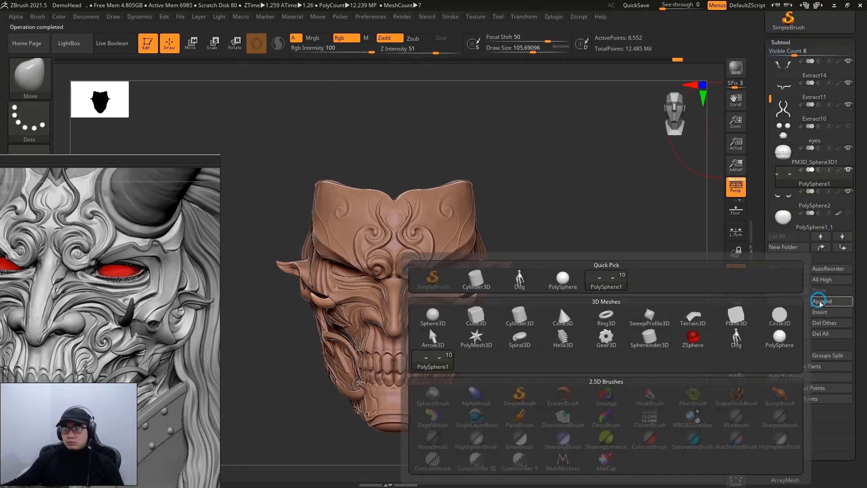
# Append a PolySphere and use Transpose to move and scale it into the eye socket
pyautogui.click(563, 278)
pyautogui.press('r')
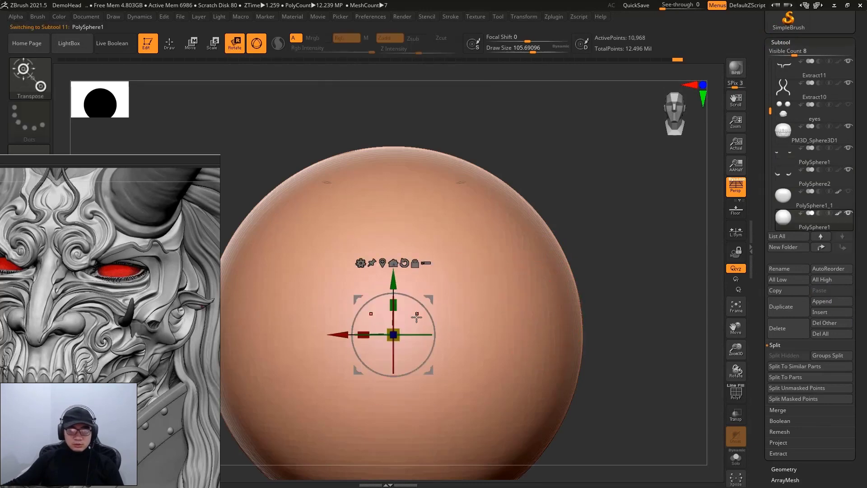
pyautogui.moveTo(393, 334); pyautogui.dragTo(289, 388)
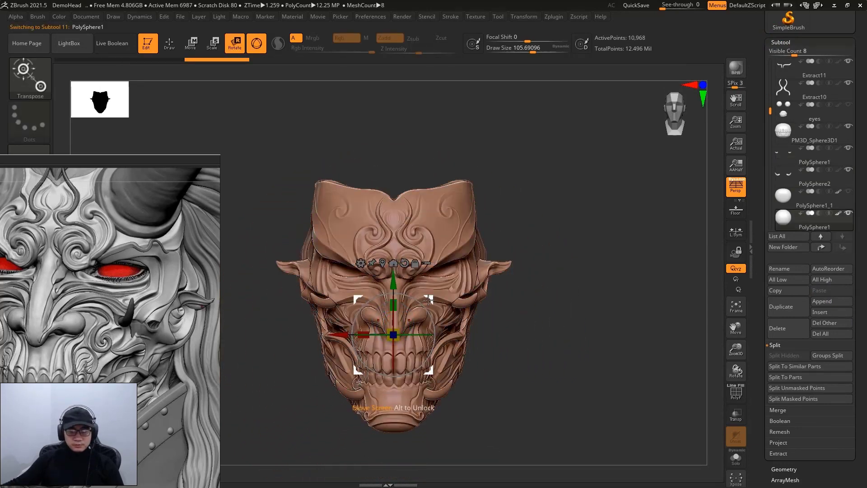
pyautogui.moveTo(428, 299); pyautogui.dragTo(467, 251)
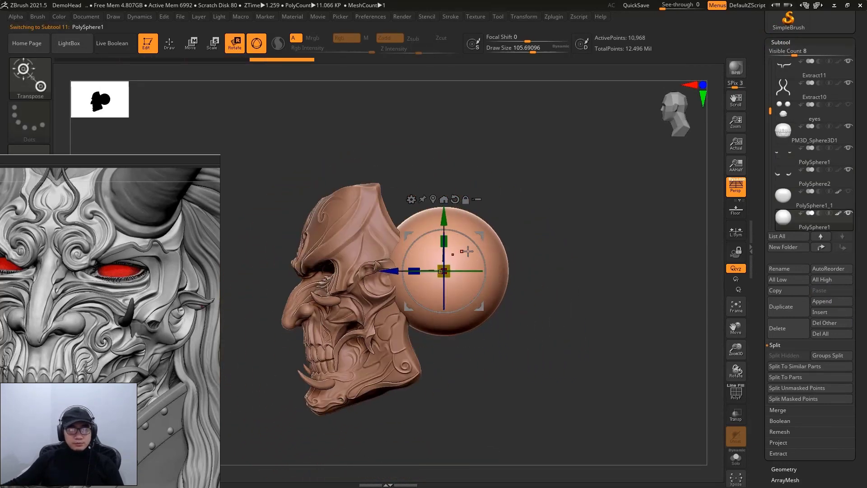
pyautogui.moveTo(414, 271); pyautogui.dragTo(332, 287)
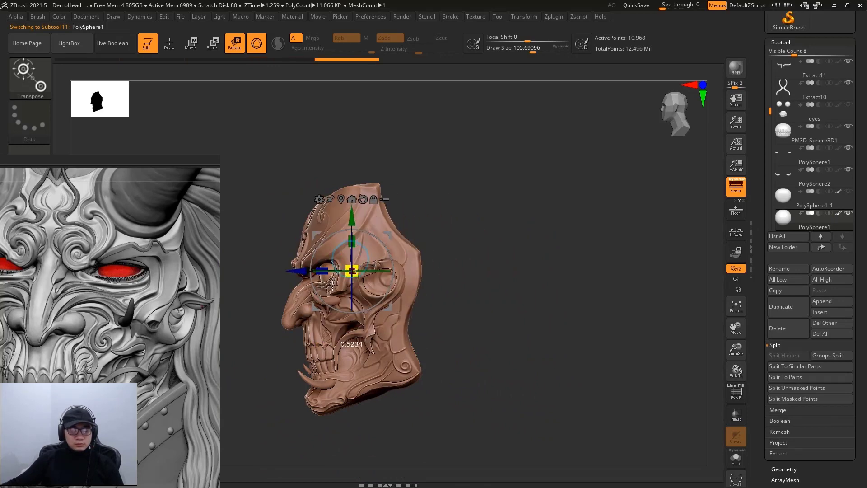
pyautogui.moveTo(494, 207); pyautogui.dragTo(450, 245)
pyautogui.press('f')
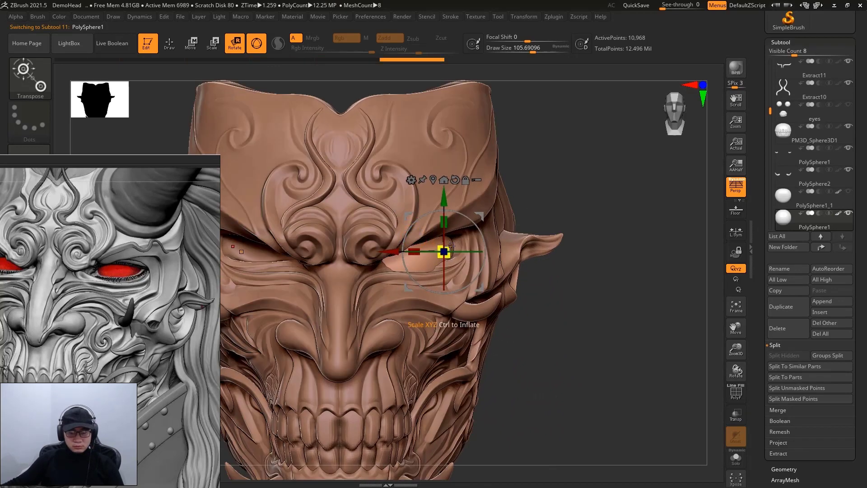
pyautogui.moveTo(450, 251); pyautogui.dragTo(470, 232)
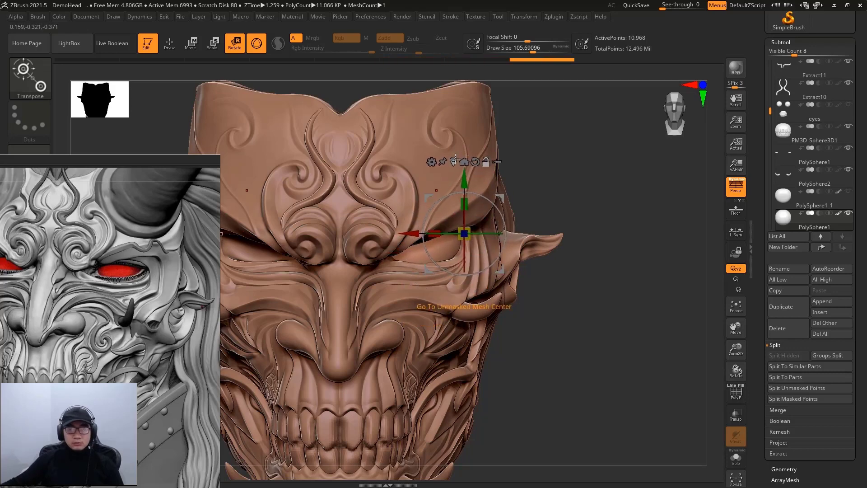
pyautogui.click(455, 160)
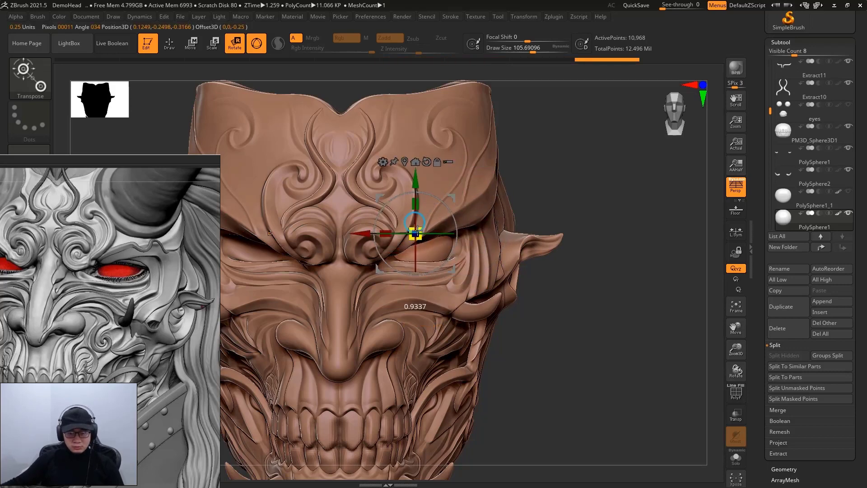
pyautogui.moveTo(538, 198)
pyautogui.mouseDown()
pyautogui.moveTo(528, 212)
pyautogui.moveTo(566, 197)
pyautogui.moveTo(589, 163)
pyautogui.mouseUp()
pyautogui.press('q')
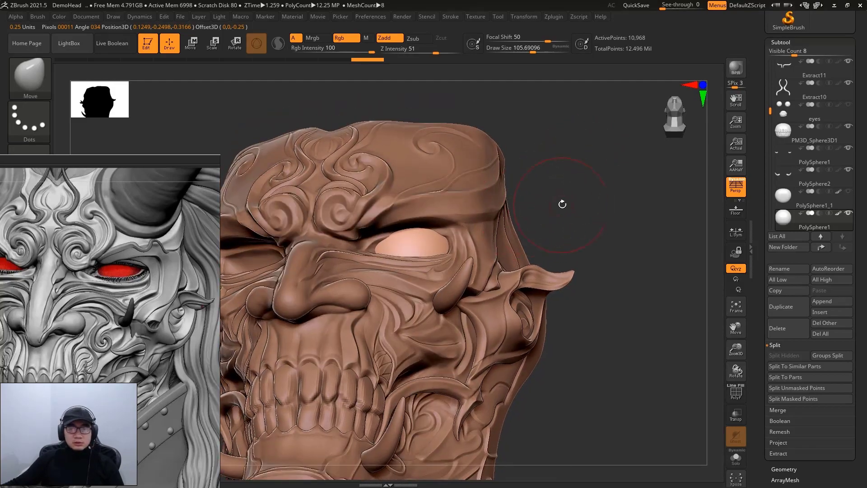
# Hide the eyeball sphere, make PolySphere2 the active subtool and frame the mask
pyautogui.moveTo(568, 190)
pyautogui.mouseDown()
pyautogui.moveTo(593, 222)
pyautogui.moveTo(568, 193)
pyautogui.mouseUp()
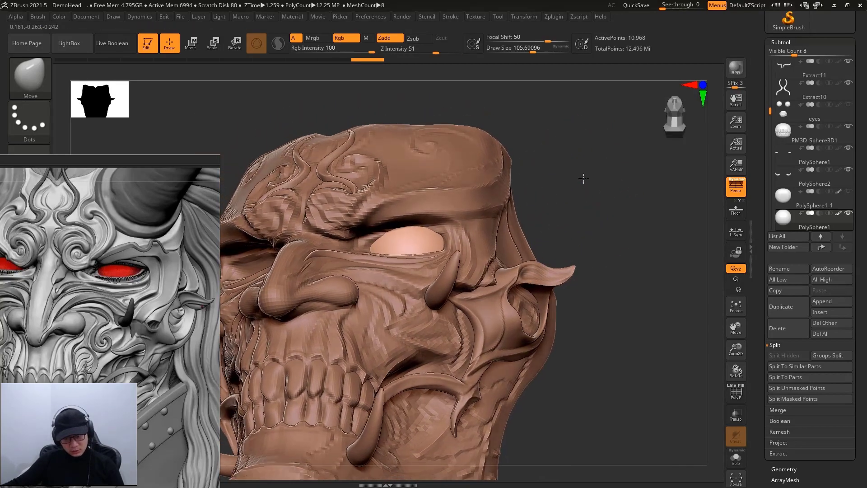
pyautogui.click(849, 216)
pyautogui.click(783, 87)
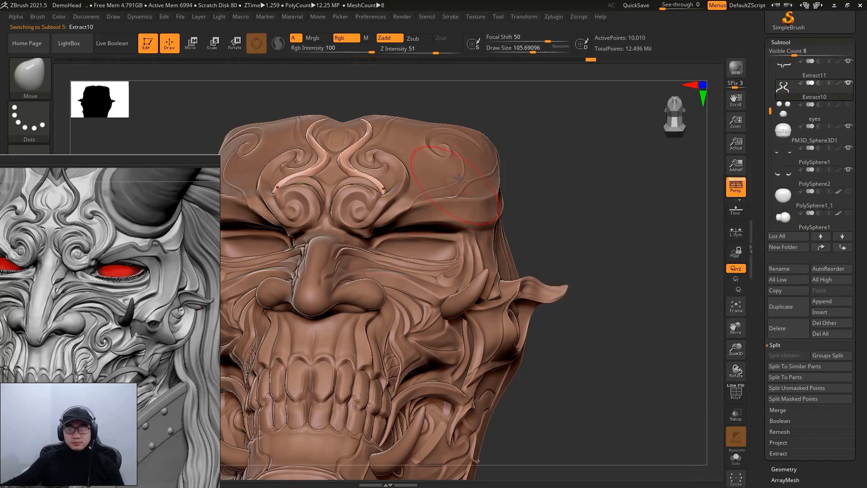
pyautogui.press('f')
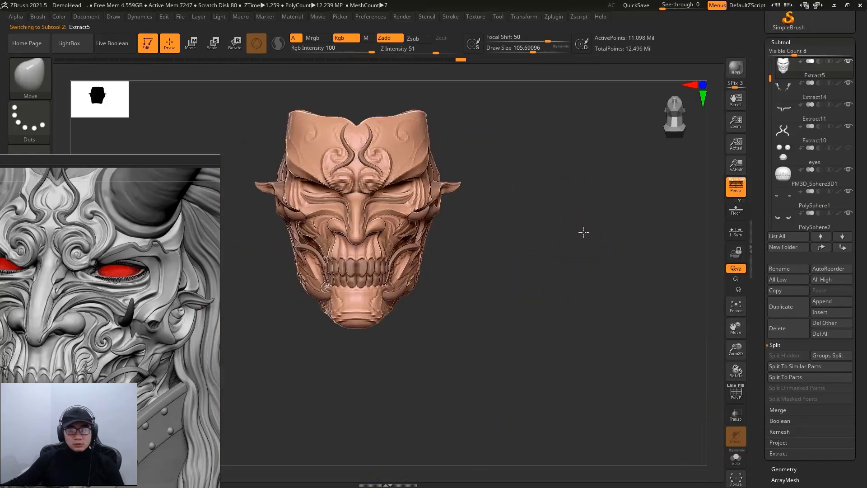
pyautogui.moveTo(548, 287)
pyautogui.mouseDown()
pyautogui.moveTo(522, 347)
pyautogui.moveTo(489, 277)
pyautogui.mouseUp()
# Select the lower jaw tusk and choose the Inflate brush at a smaller size
pyautogui.keyDown('alt'); pyautogui.click(499, 232); pyautogui.keyUp('alt')
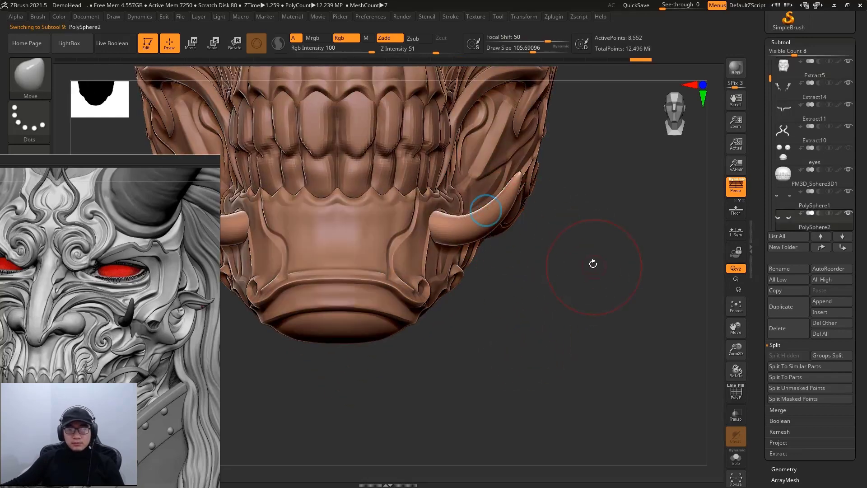
pyautogui.keyDown('alt'); pyautogui.moveTo(592, 263); pyautogui.dragTo(570, 267); pyautogui.keyUp('alt')
pyautogui.press('b')
pyautogui.press('i')
pyautogui.press('n')
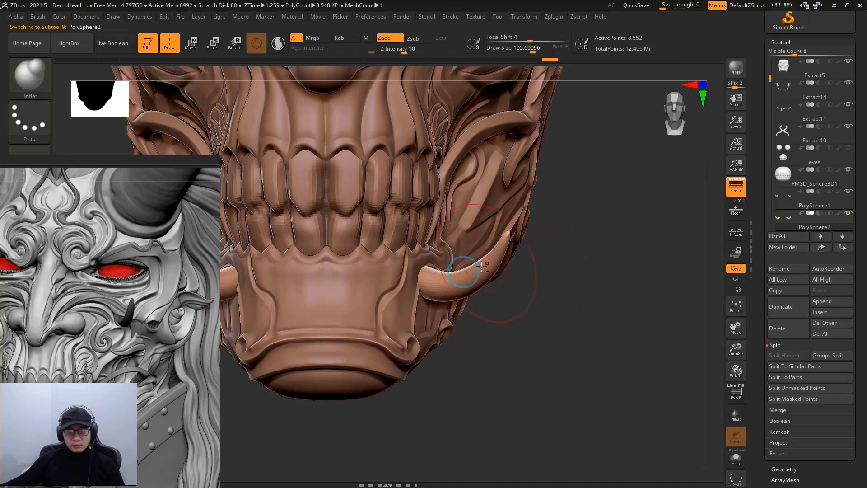
pyautogui.press('[')
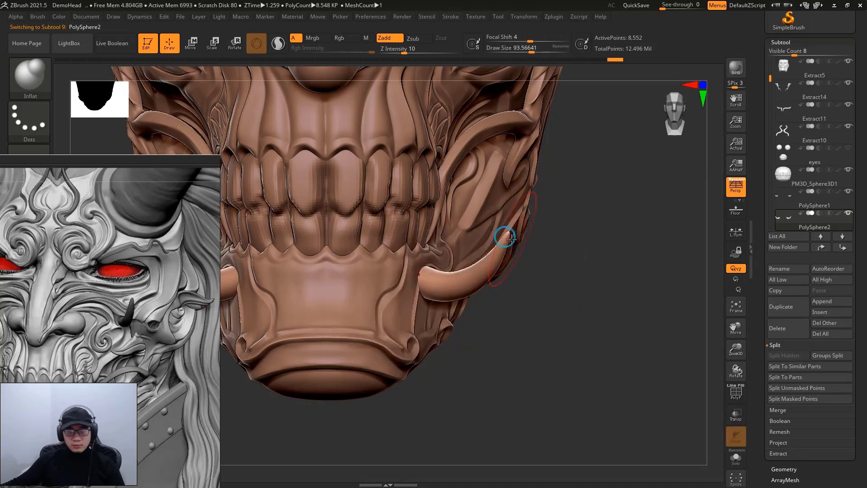
# Inflate and Shift-smooth the cheek tusk, then frame the head and select Extract5
pyautogui.keyDown('alt'); pyautogui.moveTo(591, 151); pyautogui.dragTo(616, 193); pyautogui.keyUp('alt')
pyautogui.keyDown('alt'); pyautogui.click(570, 215); pyautogui.keyUp('alt')
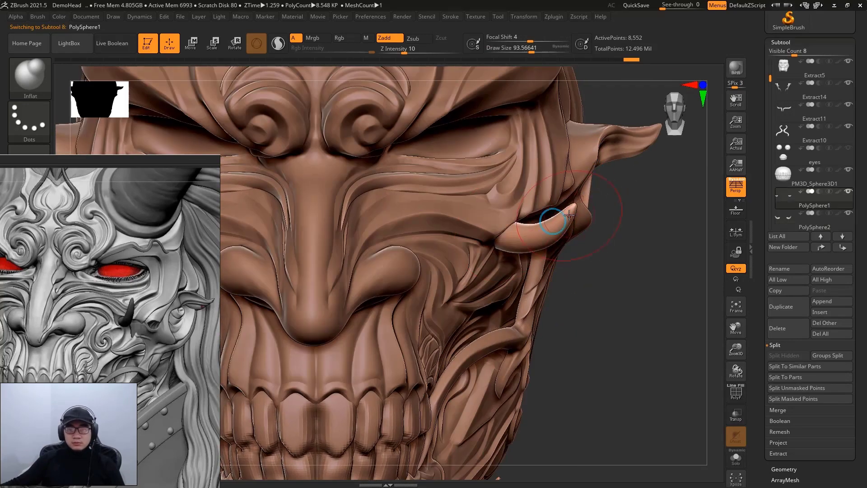
pyautogui.moveTo(552, 222); pyautogui.dragTo(557, 227)
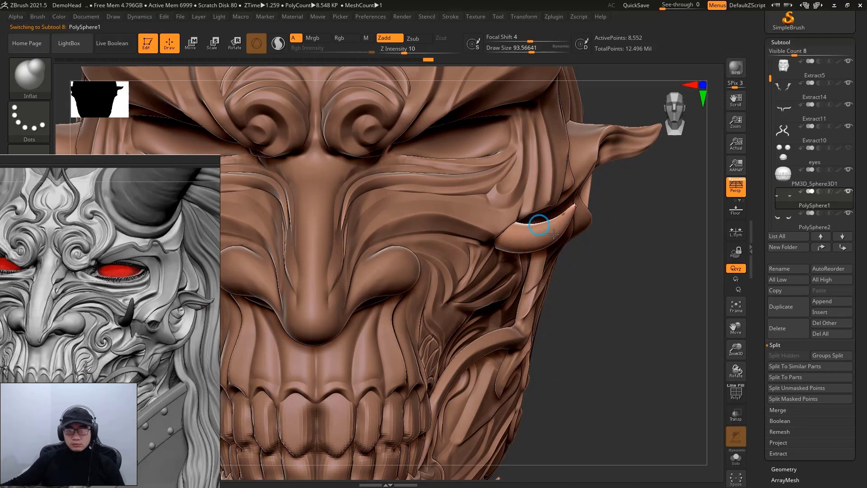
pyautogui.press('f')
pyautogui.moveTo(629, 246); pyautogui.dragTo(619, 256)
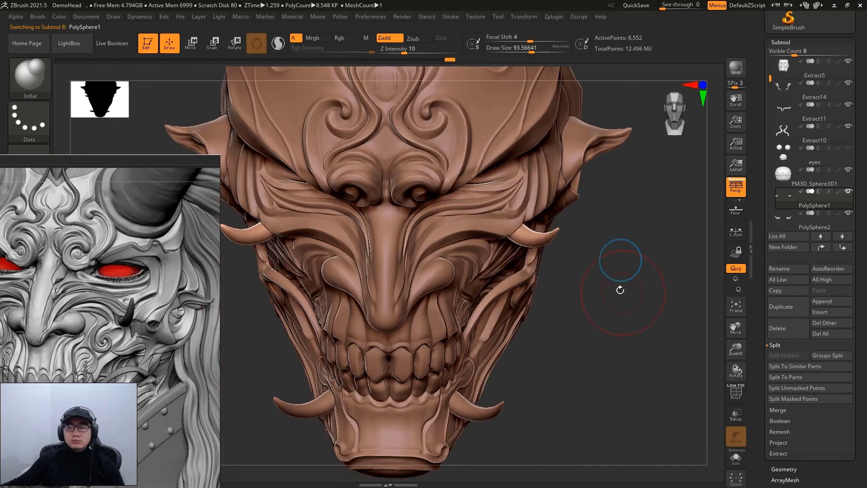
pyautogui.keyDown('alt'); pyautogui.moveTo(601, 289); pyautogui.dragTo(601, 154); pyautogui.keyUp('alt')
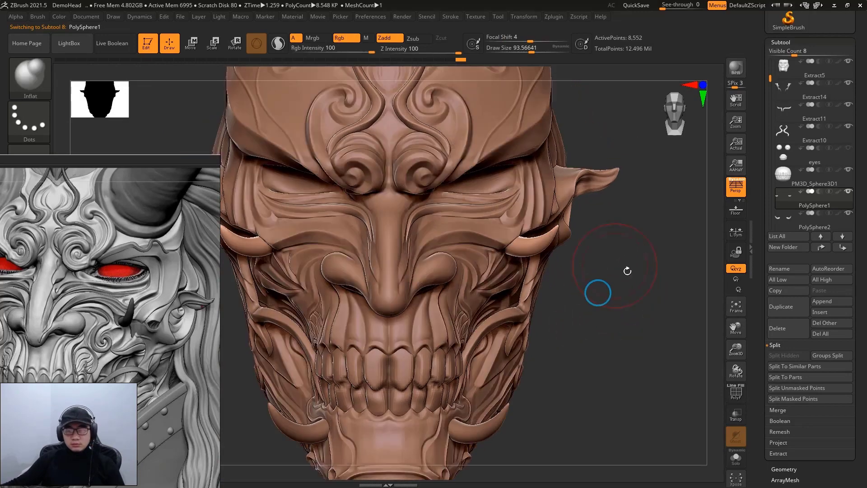
pyautogui.moveTo(485, 296)
pyautogui.keyDown('alt'); pyautogui.mouseDown()
pyautogui.moveTo(594, 277)
pyautogui.moveTo(581, 271)
pyautogui.moveTo(595, 291)
pyautogui.moveTo(564, 268)
pyautogui.mouseUp(); pyautogui.keyUp('alt')
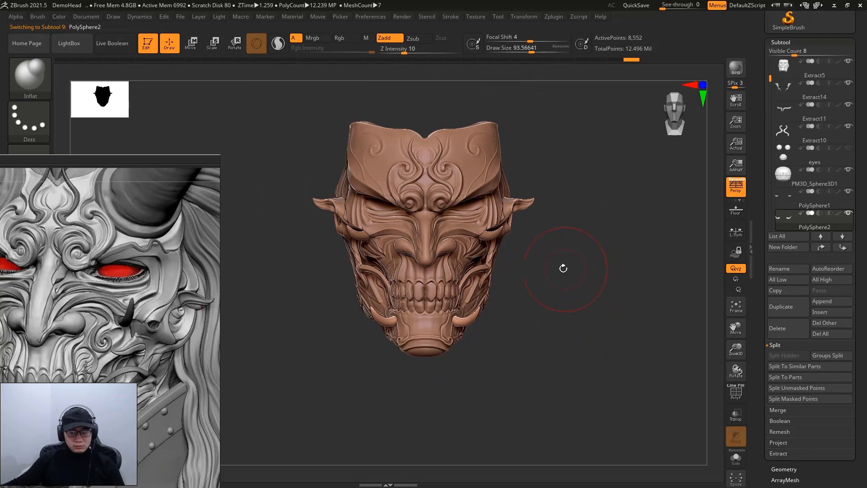
pyautogui.keyDown('alt'); pyautogui.click(502, 185); pyautogui.keyUp('alt')
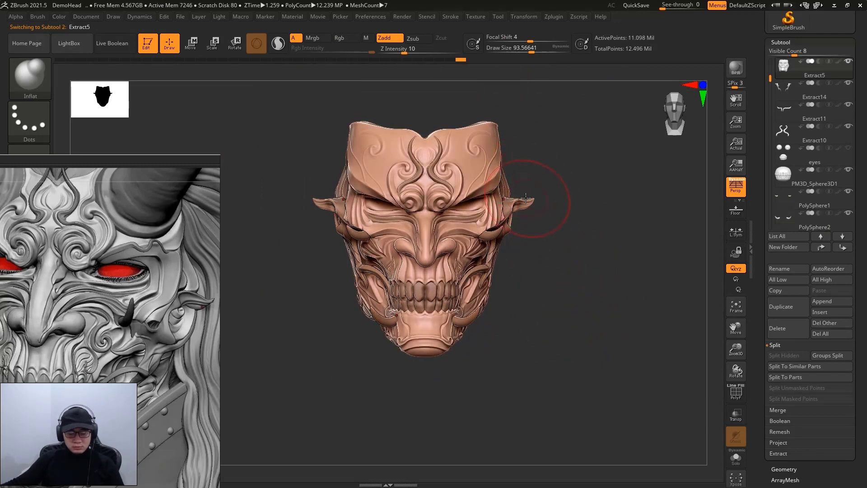
pyautogui.press('b')
pyautogui.press('m')
pyautogui.press('v')
pyautogui.press('space')
pyautogui.moveTo(524, 225)
pyautogui.mouseDown()
pyautogui.moveTo(548, 225)
pyautogui.moveTo(519, 205)
pyautogui.moveTo(525, 242)
pyautogui.mouseUp()
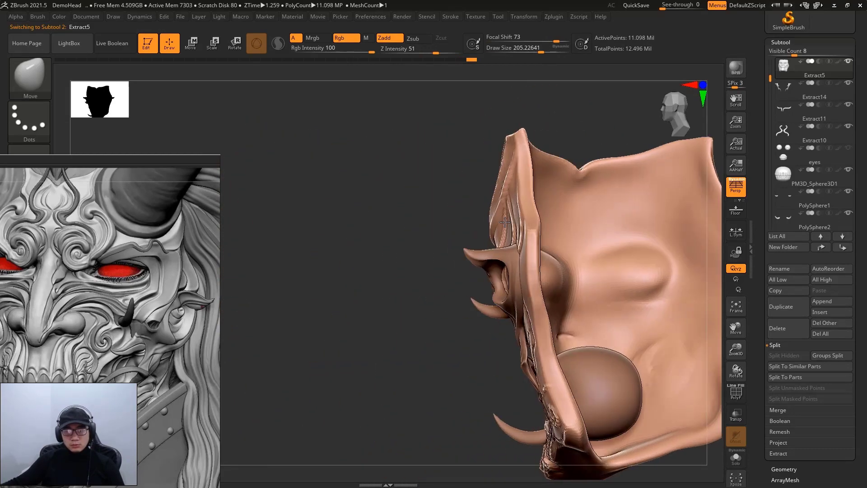
pyautogui.moveTo(366, 231)
pyautogui.mouseDown()
pyautogui.moveTo(534, 229)
pyautogui.moveTo(588, 251)
pyautogui.moveTo(525, 182)
pyautogui.mouseUp()
pyautogui.press('space')
pyautogui.click(518, 180)
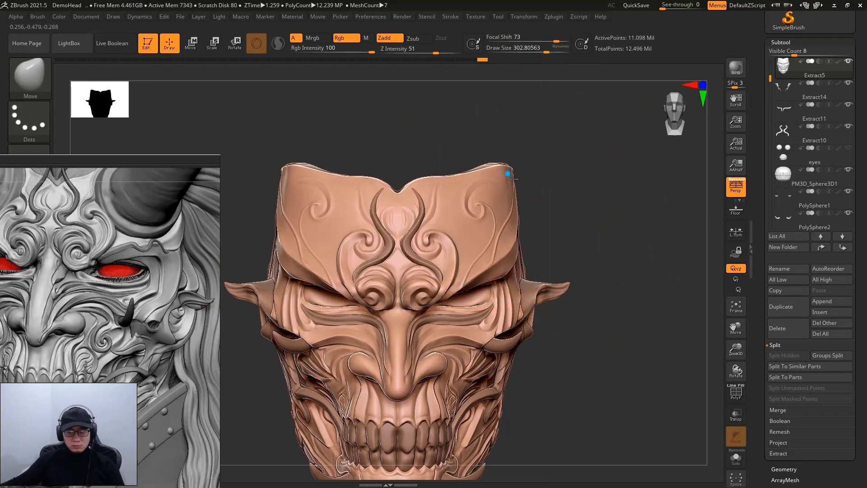
pyautogui.moveTo(530, 182)
pyautogui.mouseDown()
pyautogui.moveTo(600, 216)
pyautogui.moveTo(519, 229)
pyautogui.moveTo(593, 235)
pyautogui.mouseUp()
pyautogui.click(736, 187)
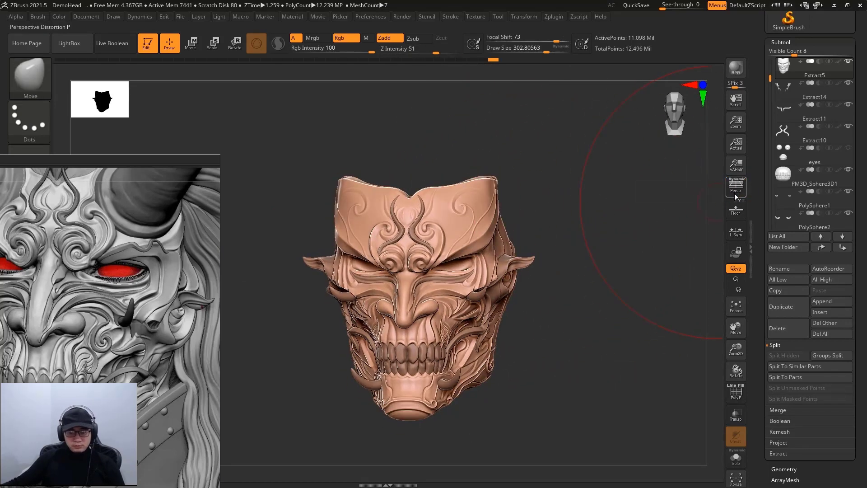
pyautogui.keyDown('shift'); pyautogui.moveTo(655, 198); pyautogui.dragTo(629, 235); pyautogui.keyUp('shift')
pyautogui.click(734, 189)
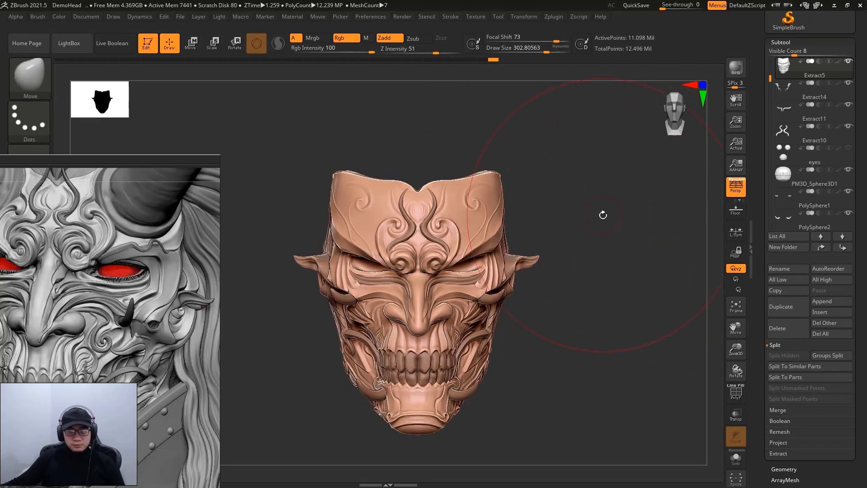
pyautogui.moveTo(585, 209)
pyautogui.mouseDown()
pyautogui.moveTo(591, 214)
pyautogui.moveTo(523, 205)
pyautogui.moveTo(533, 207)
pyautogui.mouseUp()
pyautogui.press('space')
pyautogui.press('space')
pyautogui.moveTo(534, 209)
pyautogui.keyDown('shift'); pyautogui.mouseDown(button='right')
pyautogui.moveTo(573, 244)
pyautogui.moveTo(600, 243)
pyautogui.moveTo(587, 258)
pyautogui.moveTo(604, 265)
pyautogui.moveTo(590, 265)
pyautogui.moveTo(581, 289)
pyautogui.mouseUp(button='right'); pyautogui.keyUp('shift')
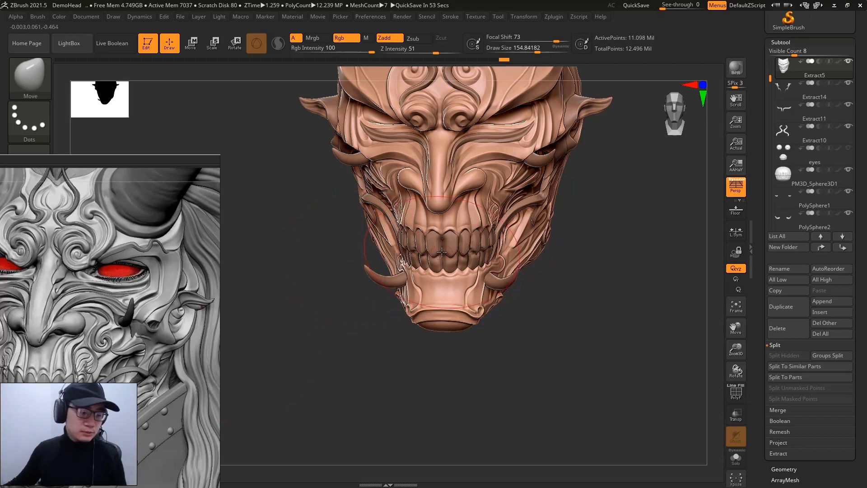
pyautogui.moveTo(570, 286)
pyautogui.mouseDown()
pyautogui.moveTo(605, 273)
pyautogui.moveTo(597, 291)
pyautogui.moveTo(552, 295)
pyautogui.mouseUp()
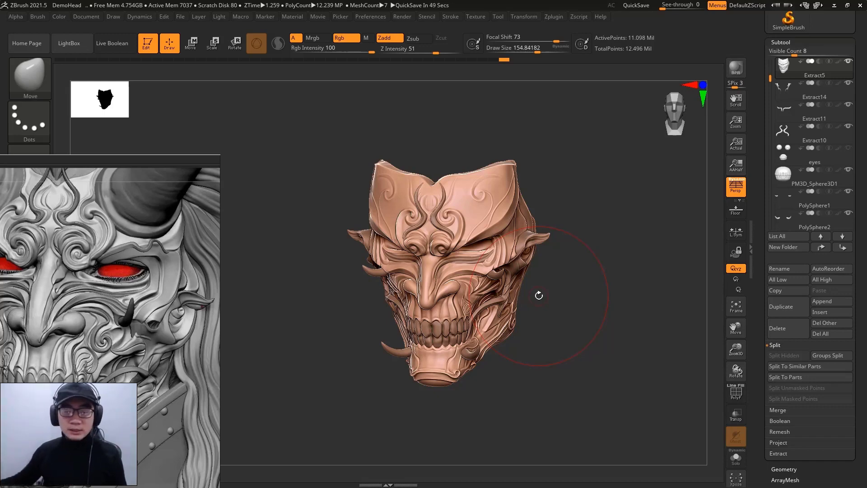
# Resize the Move brush and make the Extract11 brow tendrils the active subtool
pyautogui.keyDown('shift'); pyautogui.moveTo(586, 281); pyautogui.dragTo(462, 258); pyautogui.keyUp('shift')
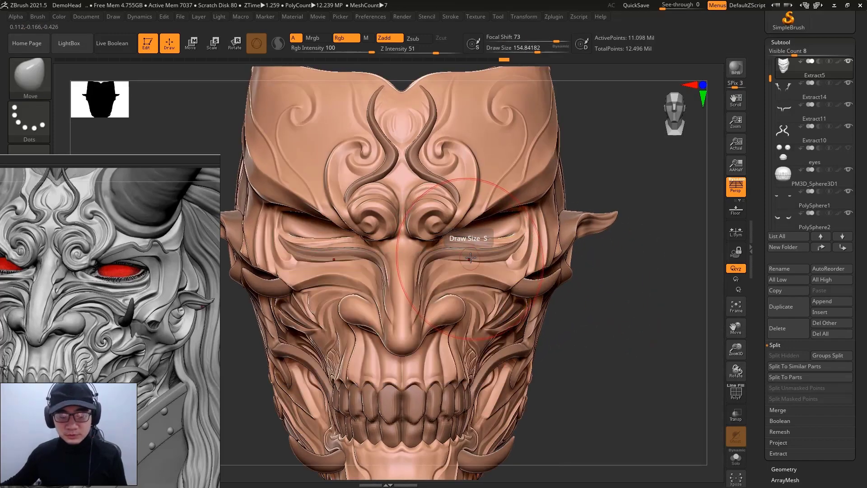
pyautogui.press('s')
pyautogui.press('space')
pyautogui.moveTo(452, 248); pyautogui.dragTo(434, 248)
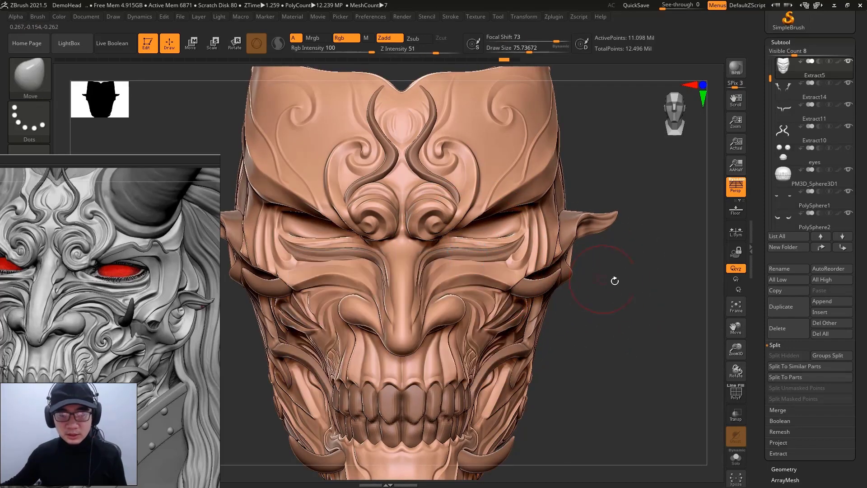
pyautogui.moveTo(614, 281)
pyautogui.keyDown('alt'); pyautogui.mouseDown()
pyautogui.moveTo(475, 267)
pyautogui.moveTo(504, 252)
pyautogui.mouseUp(); pyautogui.keyUp('alt')
pyautogui.keyDown('alt'); pyautogui.click(504, 252); pyautogui.keyUp('alt')
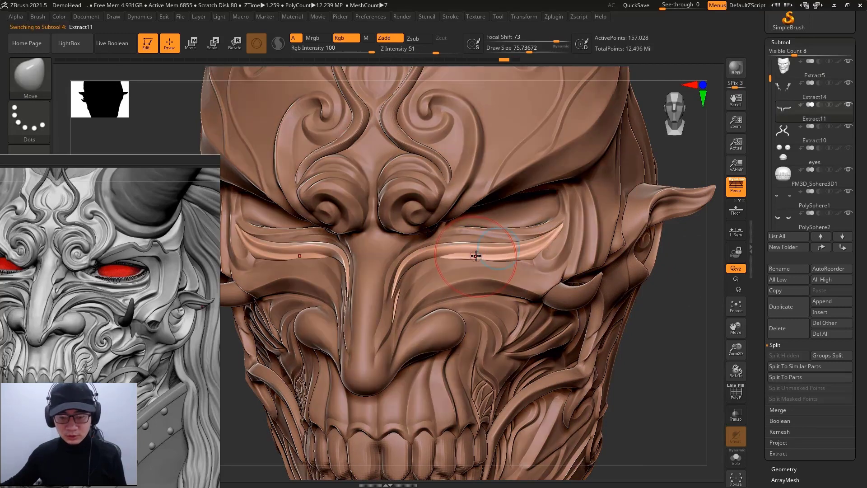
pyautogui.press('space')
pyautogui.moveTo(398, 256); pyautogui.dragTo(409, 255)
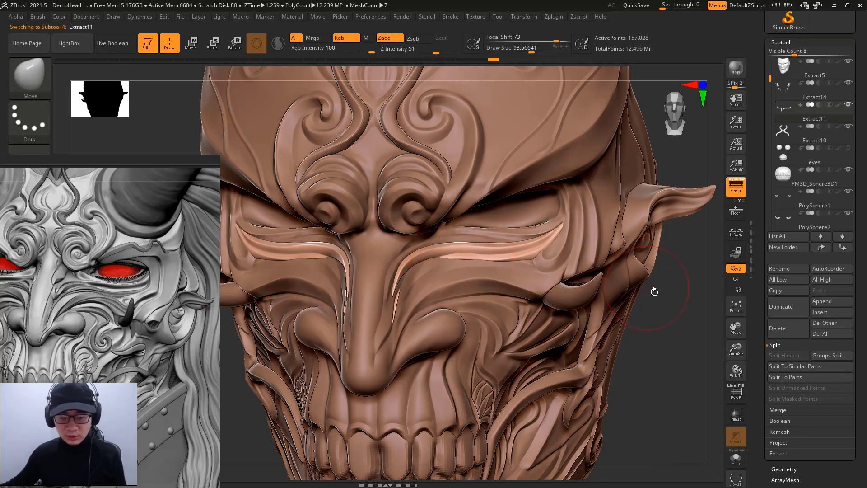
# Sweep the brow tendrils outward toward the temples from side and frontal views
pyautogui.moveTo(652, 291); pyautogui.dragTo(519, 289)
pyautogui.press('space')
pyautogui.moveTo(440, 246); pyautogui.dragTo(473, 243)
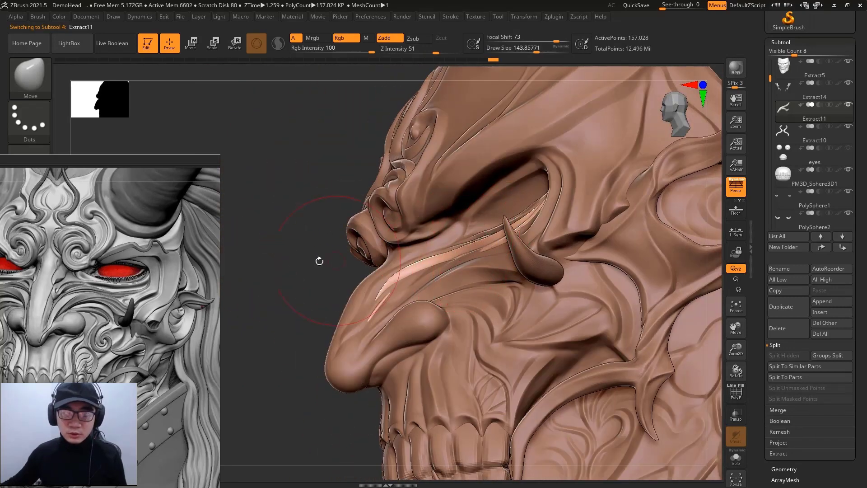
pyautogui.moveTo(320, 262)
pyautogui.mouseDown()
pyautogui.moveTo(465, 258)
pyautogui.moveTo(474, 247)
pyautogui.mouseUp()
pyautogui.press('space')
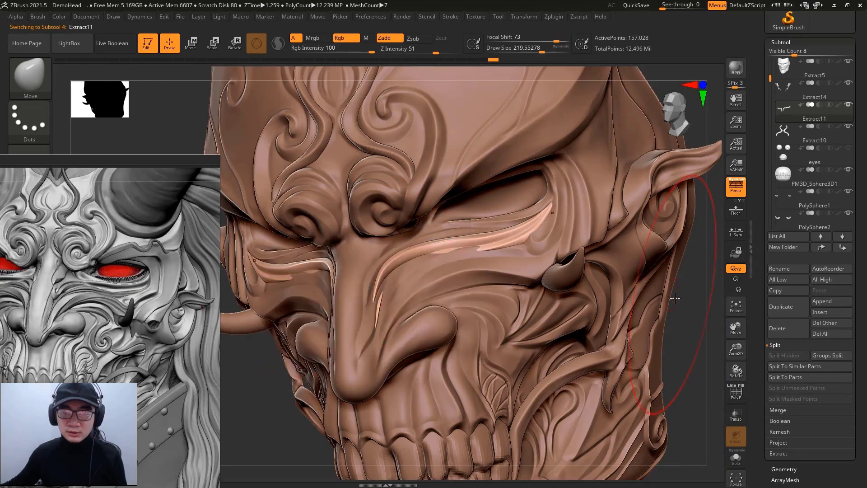
pyautogui.moveTo(674, 298); pyautogui.dragTo(509, 244)
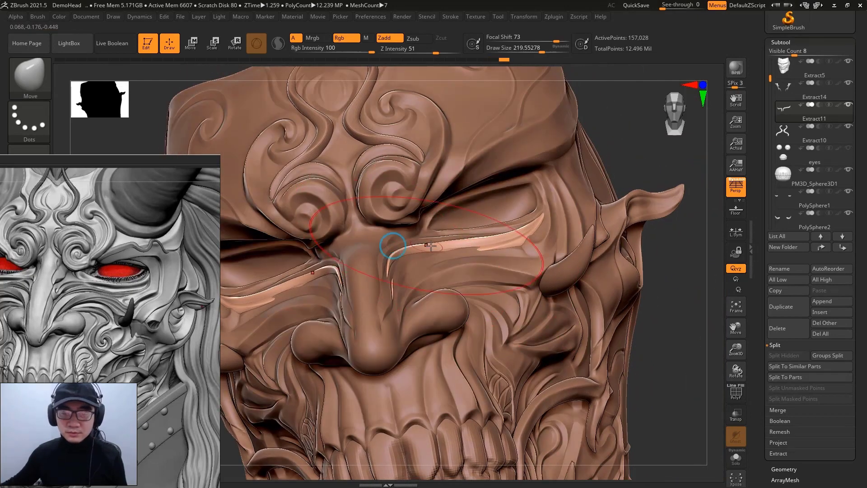
pyautogui.moveTo(676, 302)
pyautogui.mouseDown()
pyautogui.moveTo(676, 289)
pyautogui.moveTo(613, 249)
pyautogui.moveTo(655, 292)
pyautogui.moveTo(663, 282)
pyautogui.moveTo(606, 238)
pyautogui.mouseUp()
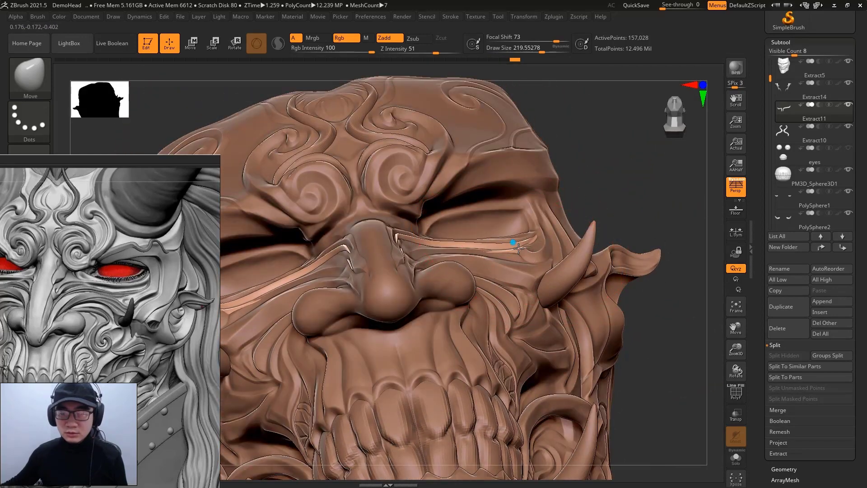
pyautogui.press('space')
pyautogui.moveTo(519, 248); pyautogui.dragTo(515, 249)
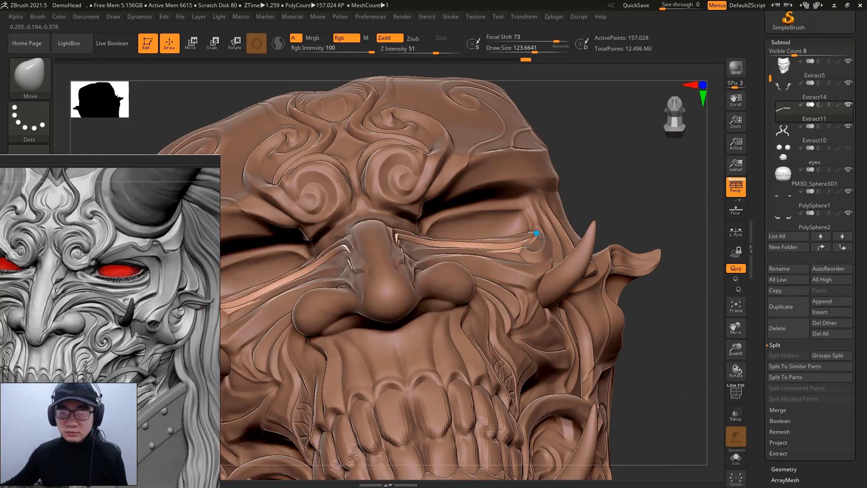
pyautogui.moveTo(650, 210); pyautogui.dragTo(529, 250)
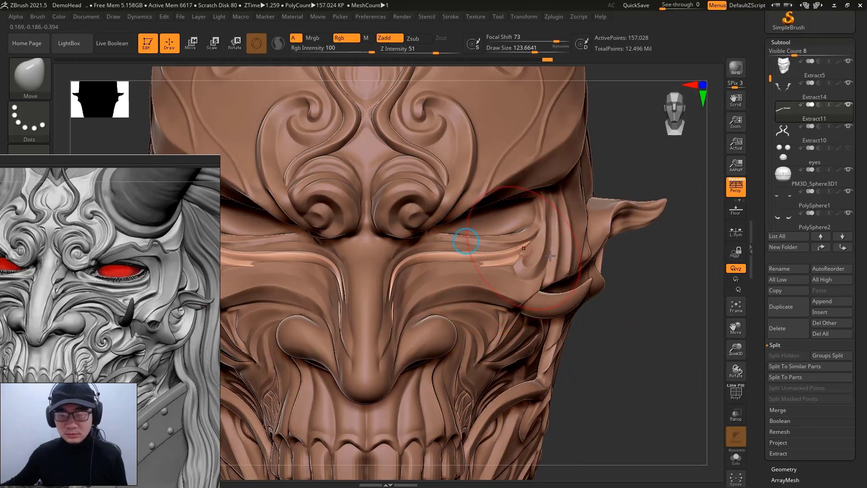
# Refine the tendril curves from below and up close, adjusting brush size
pyautogui.moveTo(610, 289); pyautogui.dragTo(652, 306)
pyautogui.press('space')
pyautogui.moveTo(474, 263); pyautogui.dragTo(497, 263)
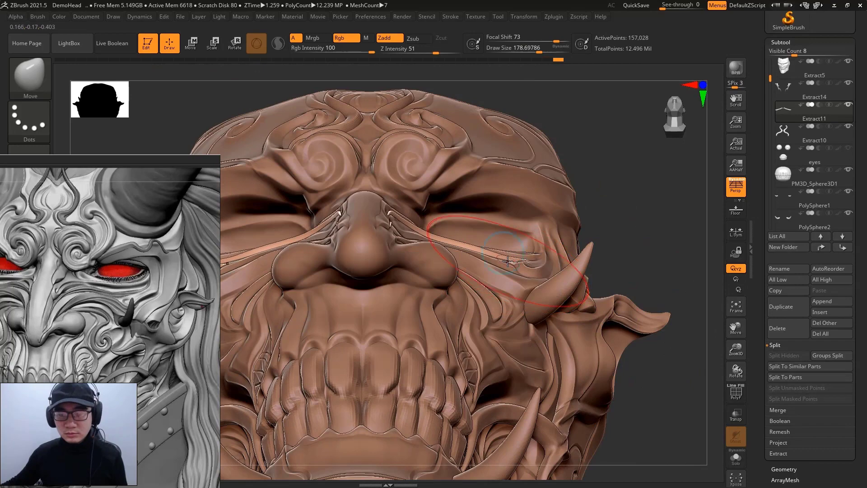
pyautogui.moveTo(642, 271); pyautogui.dragTo(651, 246)
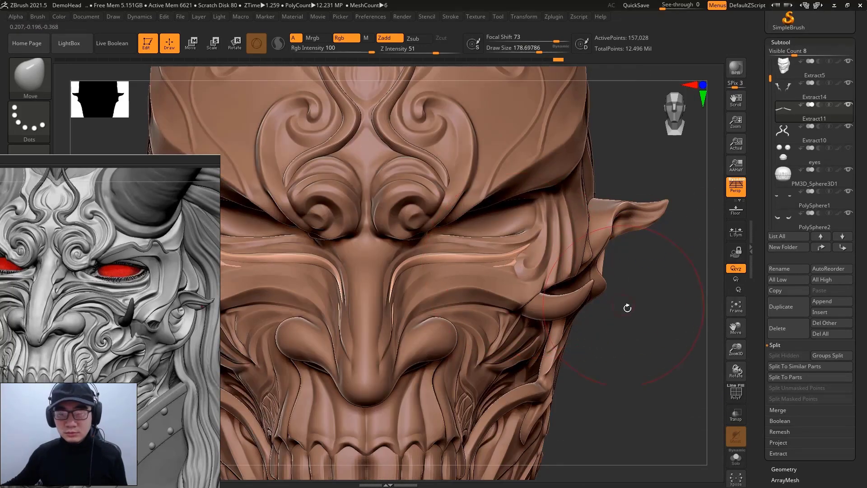
pyautogui.moveTo(644, 329)
pyautogui.mouseDown()
pyautogui.moveTo(635, 316)
pyautogui.moveTo(465, 271)
pyautogui.mouseUp()
pyautogui.press('space')
pyautogui.moveTo(532, 267); pyautogui.dragTo(519, 266)
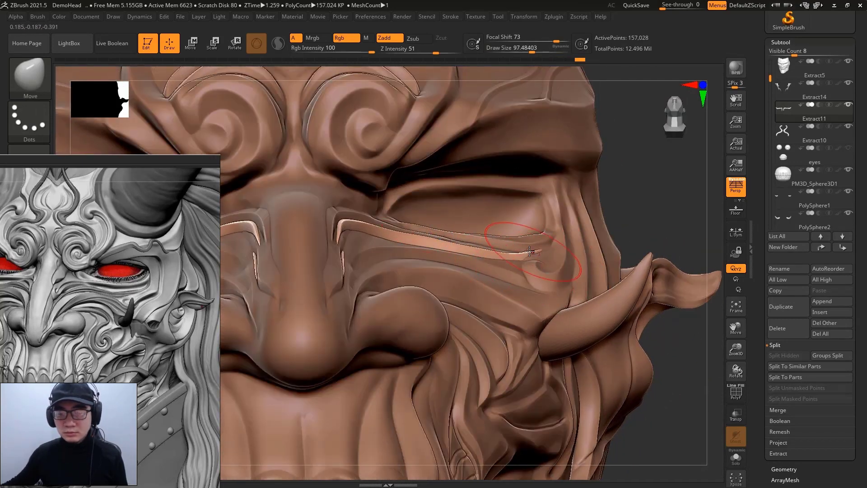
pyautogui.moveTo(656, 219); pyautogui.dragTo(599, 252)
# Frame the mask in three-quarter view and scroll-zoom the PureRef reference image
pyautogui.press('f')
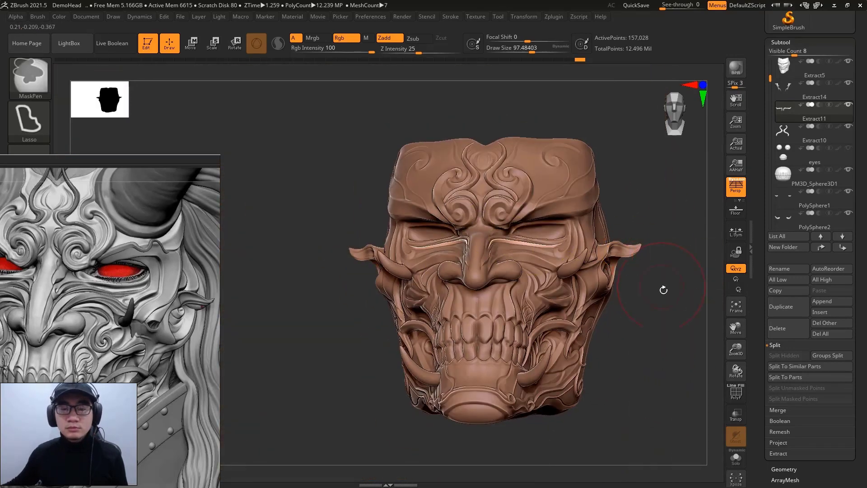
pyautogui.moveTo(671, 342)
pyautogui.mouseDown()
pyautogui.moveTo(622, 285)
pyautogui.moveTo(587, 340)
pyautogui.mouseUp()
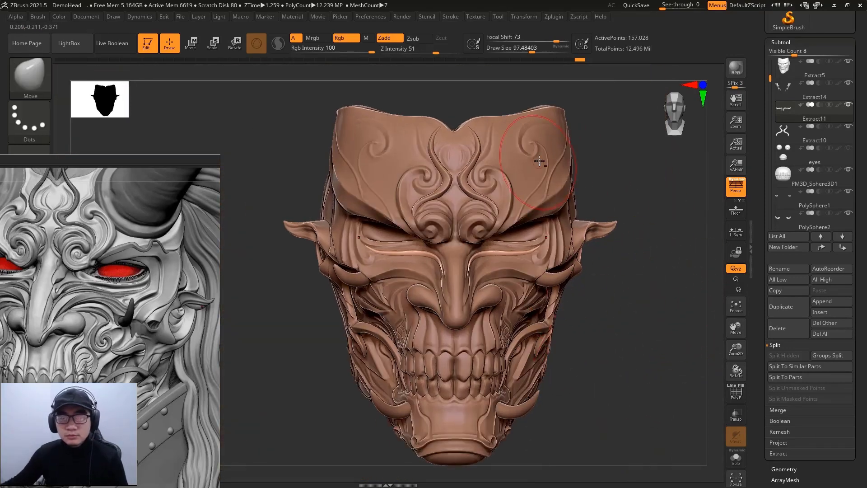
pyautogui.moveTo(571, 279)
pyautogui.mouseDown()
pyautogui.moveTo(583, 314)
pyautogui.moveTo(577, 305)
pyautogui.moveTo(613, 336)
pyautogui.mouseUp()
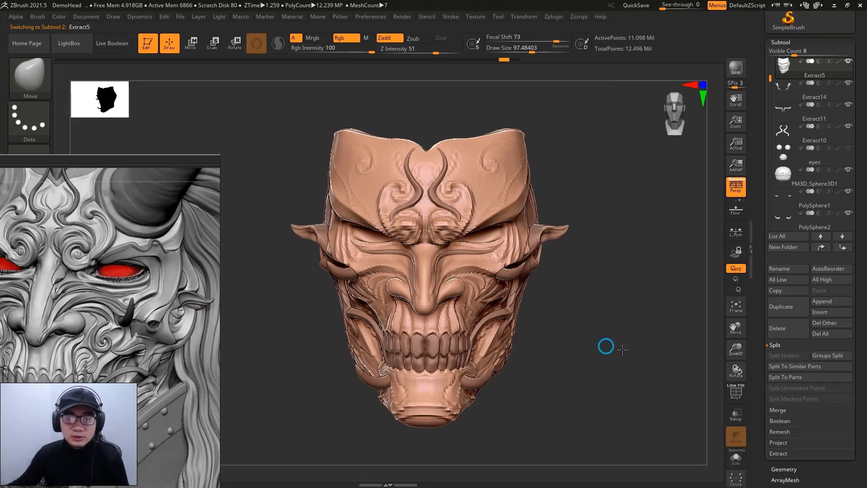
pyautogui.scroll(-3, 181, 335)
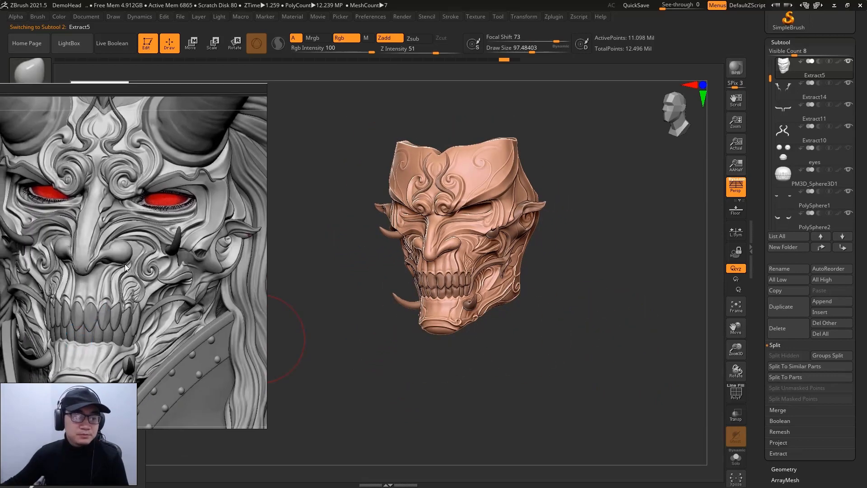
pyautogui.scroll(3, 164, 275)
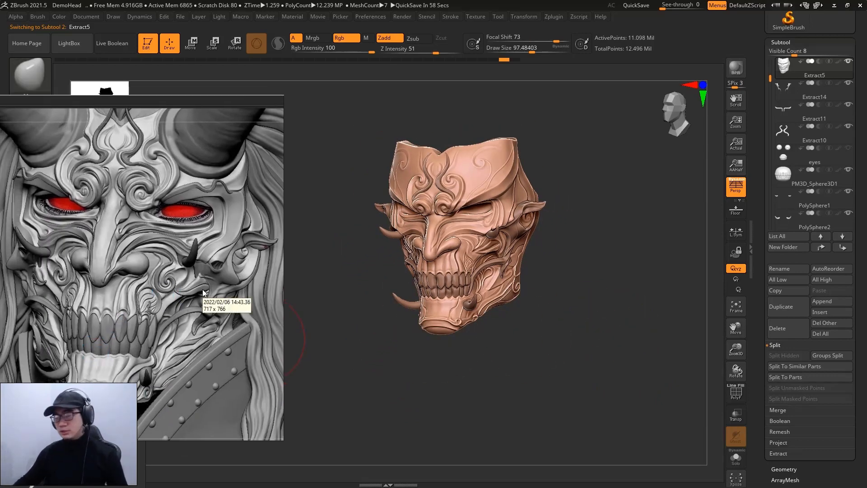